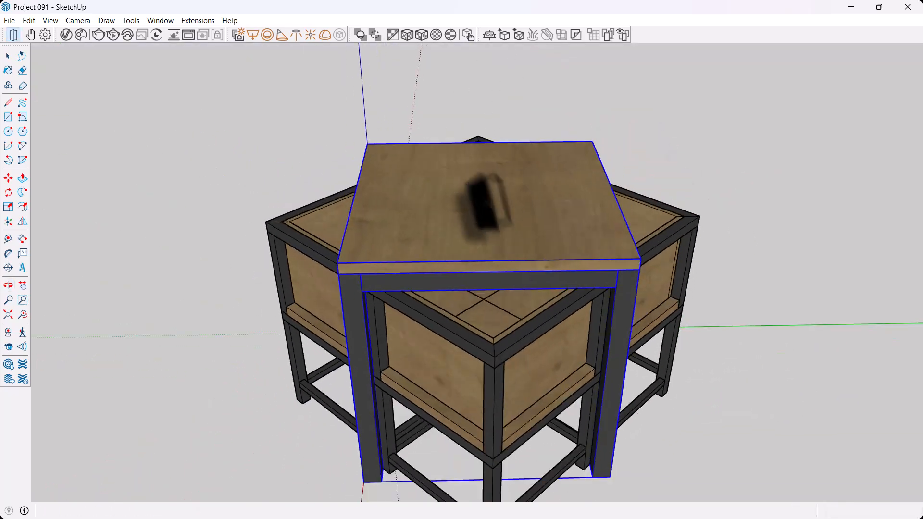
Delete the selected square table and undo the deletion to restore it over the chairs.
{"action": "key", "text": "Delete"}
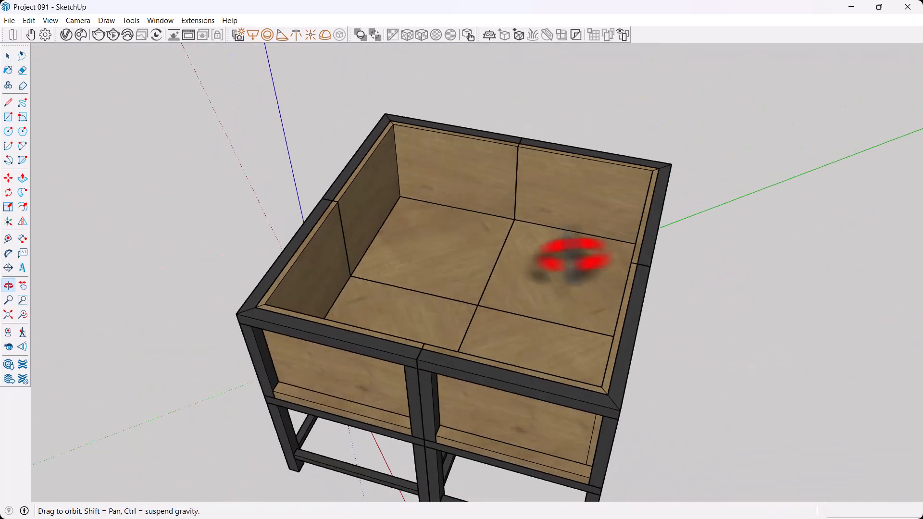
{"action": "key", "text": "ctrl+z"}
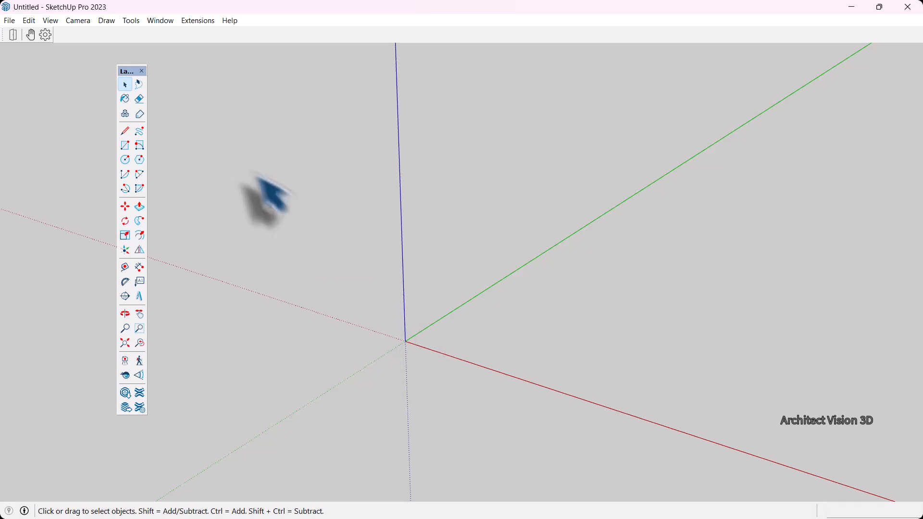
Hide the Large Tool Set toolbar, and toggle the Getting Started toolbar on and back off.
{"action": "left_click_drag", "start_coordinate": [140, 72], "coordinate": [112, 74]}
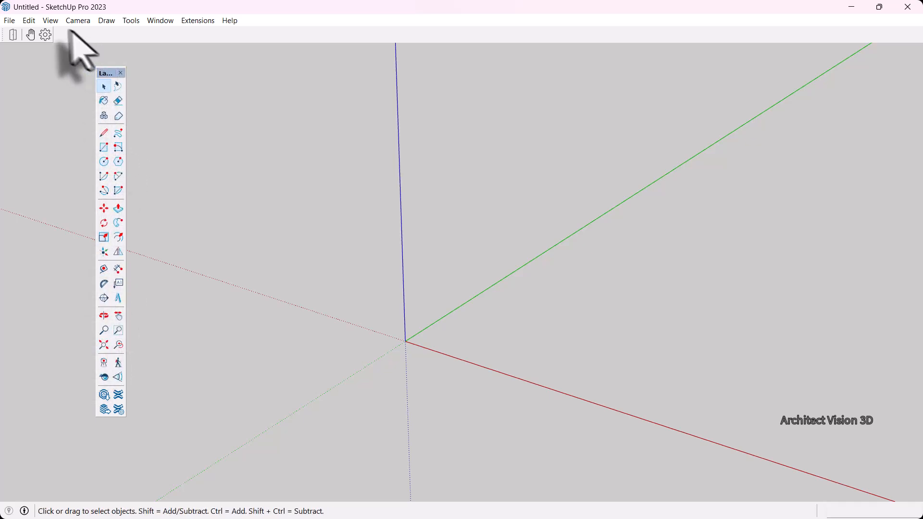
{"action": "left_click", "coordinate": [51, 20]}
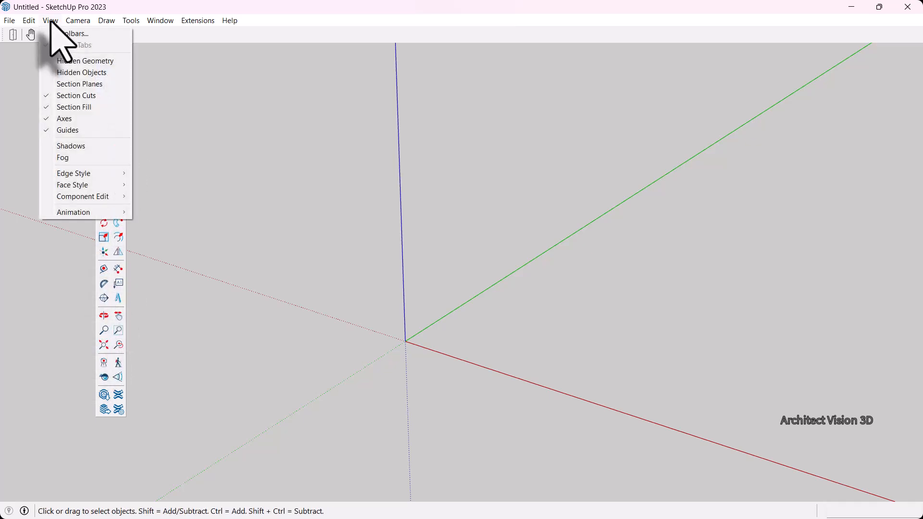
{"action": "left_click", "coordinate": [63, 33]}
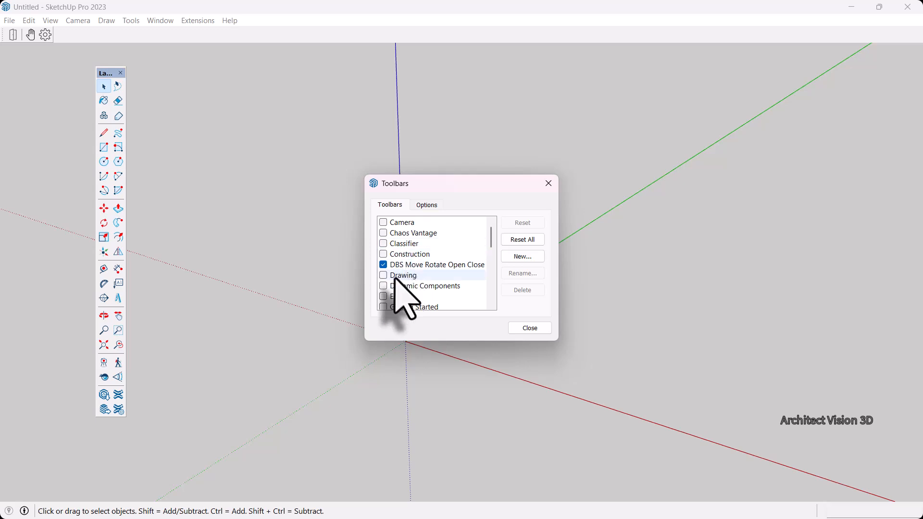
{"action": "scroll", "coordinate": [399, 282], "scroll_direction": "up", "scroll_amount": 2}
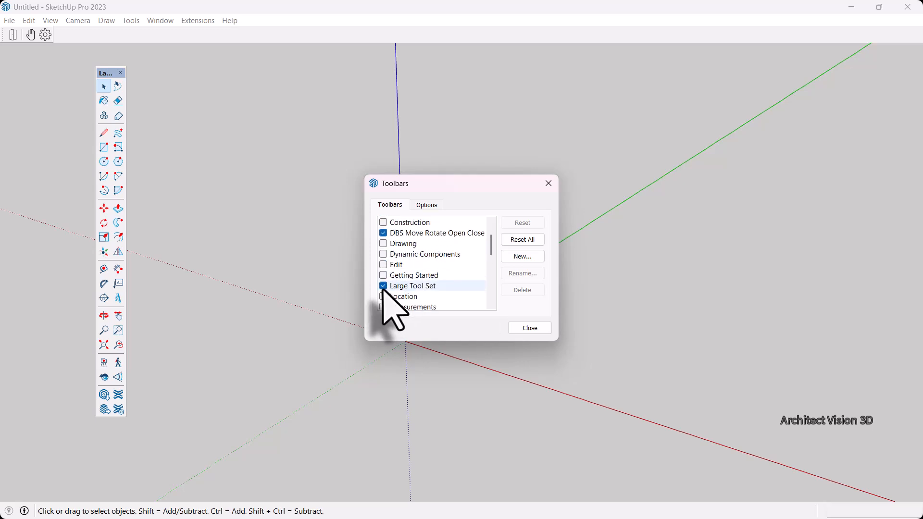
{"action": "left_click", "coordinate": [384, 288]}
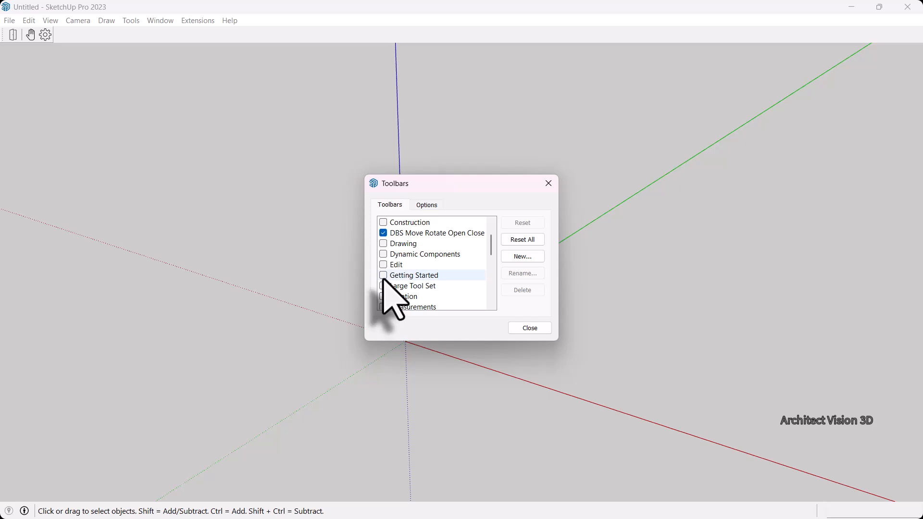
{"action": "left_click", "coordinate": [384, 276]}
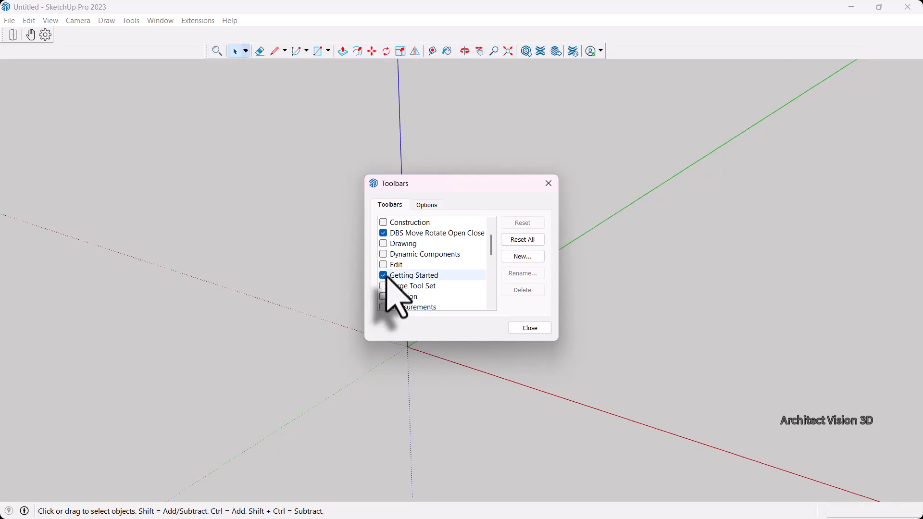
{"action": "left_click", "coordinate": [383, 276]}
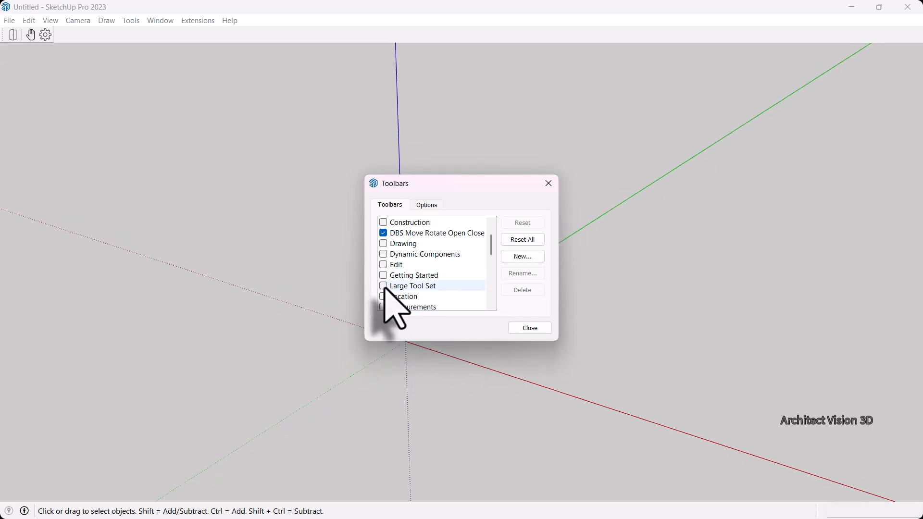
Show the Large Tool Set toolbar, place it closer to the window's edge and close the toolbar settings.
{"action": "left_click", "coordinate": [384, 287]}
{"action": "left_click_drag", "start_coordinate": [108, 72], "coordinate": [69, 75]}
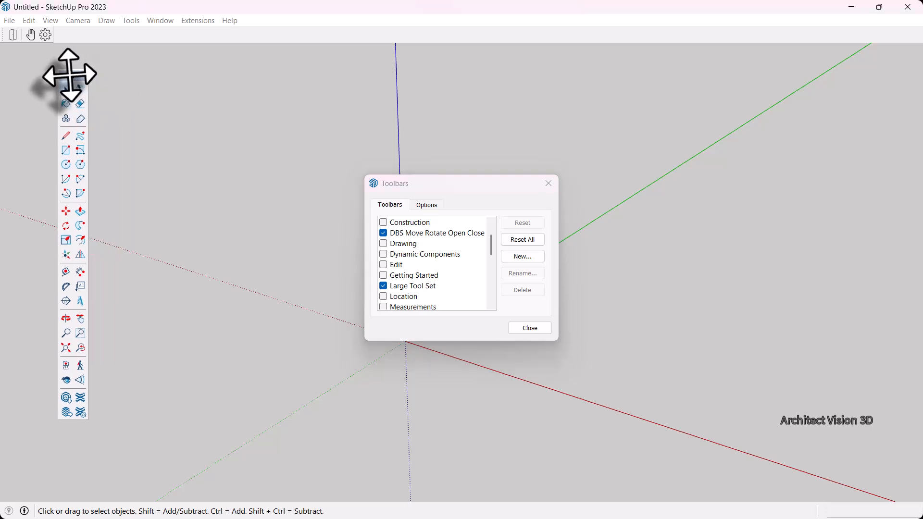
{"action": "left_click", "coordinate": [529, 327]}
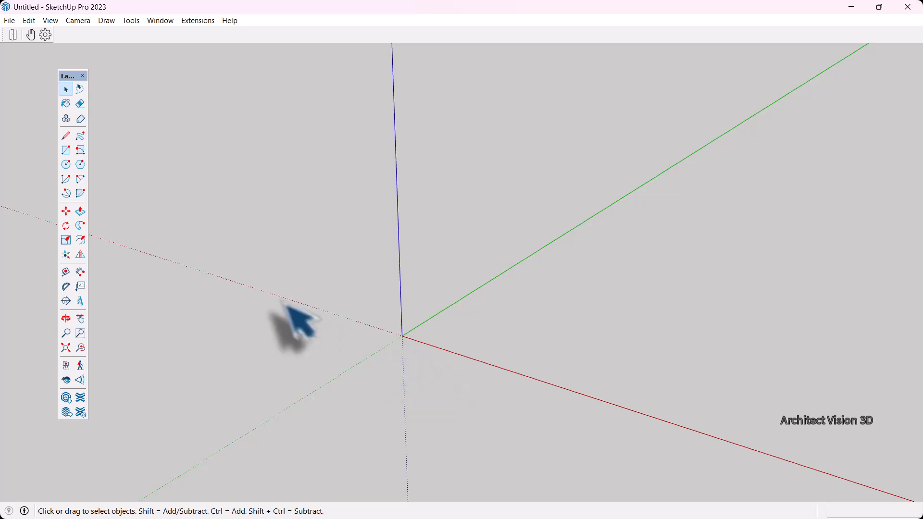
Draw a 700 by 700 mm square on the ground with one corner at the origin.
{"action": "left_click", "coordinate": [66, 151]}
{"action": "left_click", "coordinate": [402, 336]}
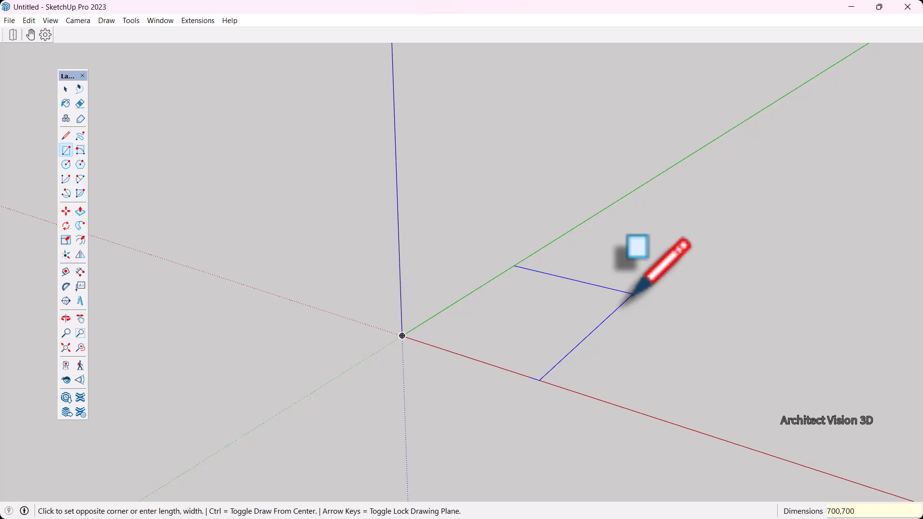
{"action": "key", "text": "Return"}
{"action": "scroll", "coordinate": [440, 320], "scroll_direction": "up", "scroll_amount": 4}
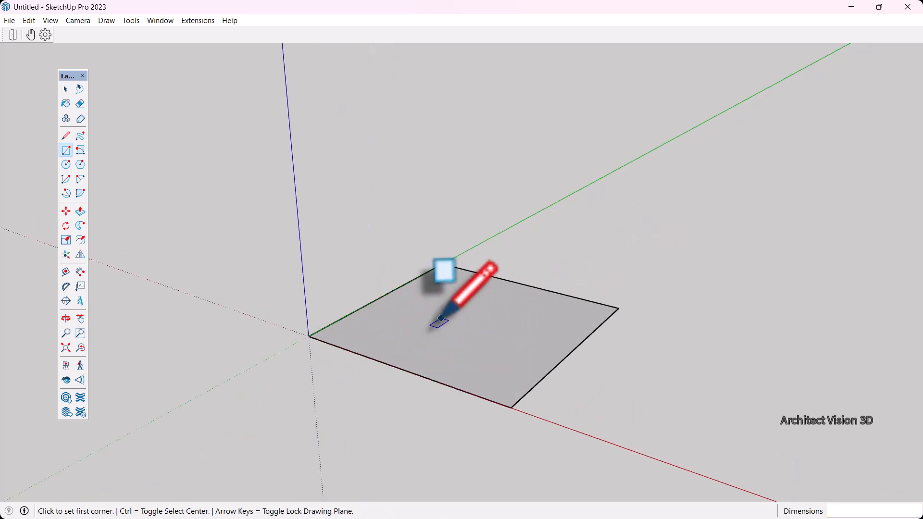
{"action": "key", "text": "space"}
Make the square's face and edges a group and clear the selection.
{"action": "scroll", "coordinate": [399, 370], "scroll_direction": "up", "scroll_amount": 5}
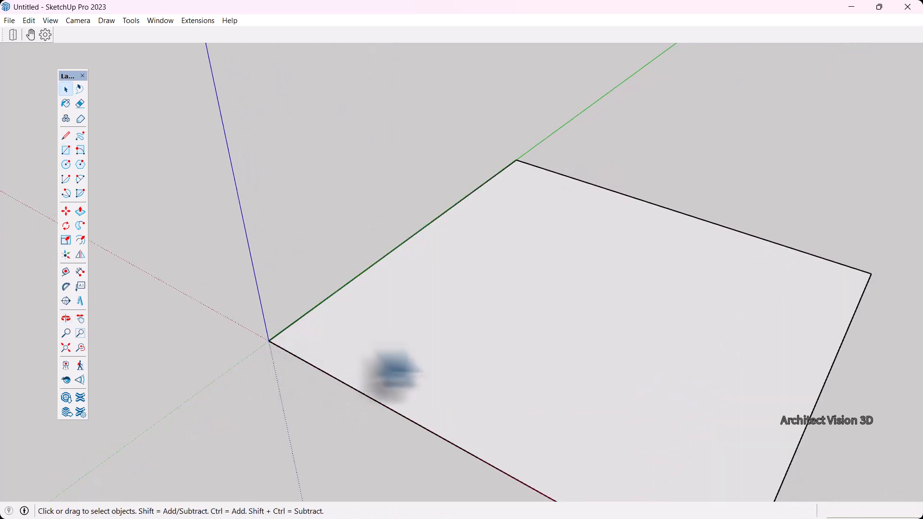
{"action": "scroll", "coordinate": [384, 351], "scroll_direction": "down", "scroll_amount": 3}
{"action": "double_click", "coordinate": [488, 326]}
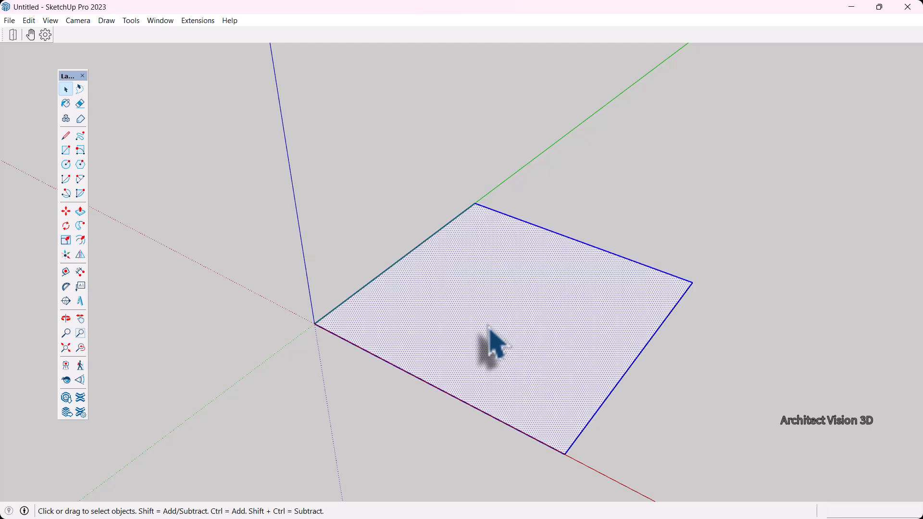
{"action": "left_click", "coordinate": [397, 402]}
{"action": "double_click", "coordinate": [452, 354]}
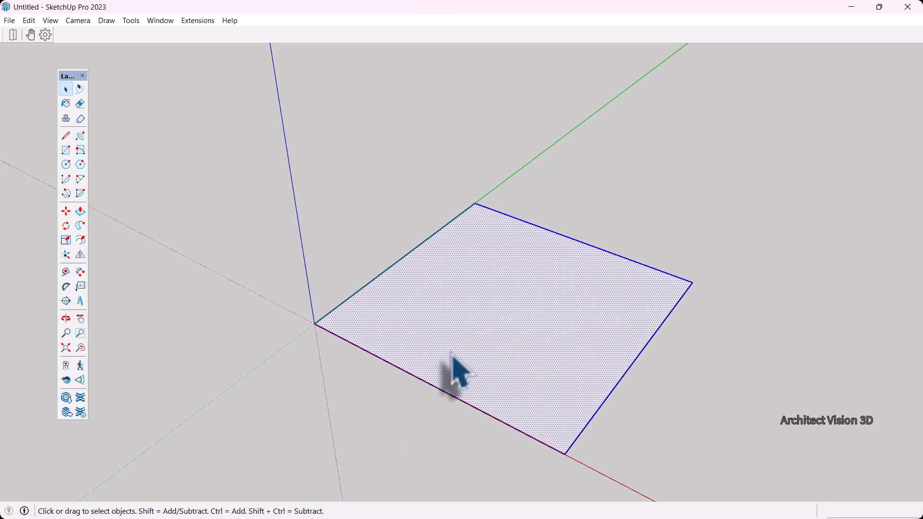
{"action": "right_click", "coordinate": [451, 335]}
{"action": "left_click", "coordinate": [513, 212]}
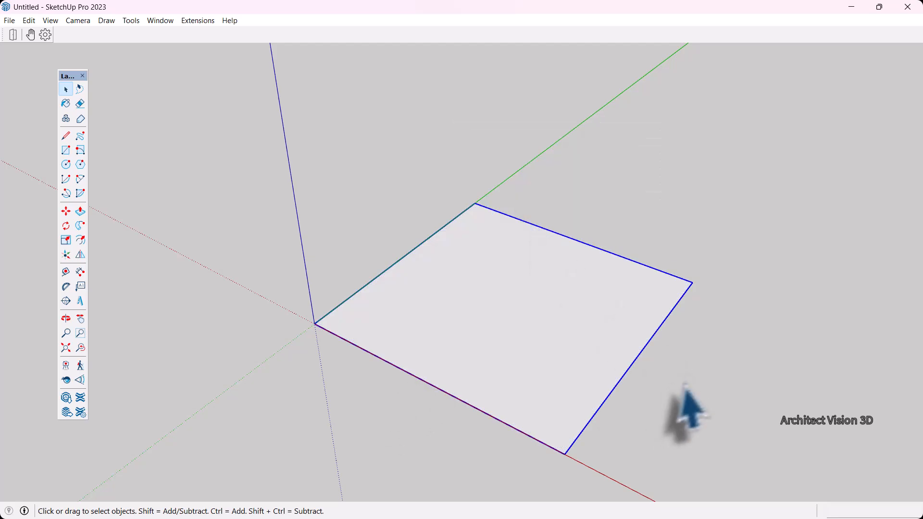
{"action": "scroll", "coordinate": [686, 389], "scroll_direction": "down", "scroll_amount": 2}
{"action": "middle_click_drag", "start_coordinate": [678, 389], "coordinate": [538, 361]}
{"action": "scroll", "coordinate": [503, 353], "scroll_direction": "up", "scroll_amount": 4}
{"action": "left_click", "coordinate": [175, 292]}
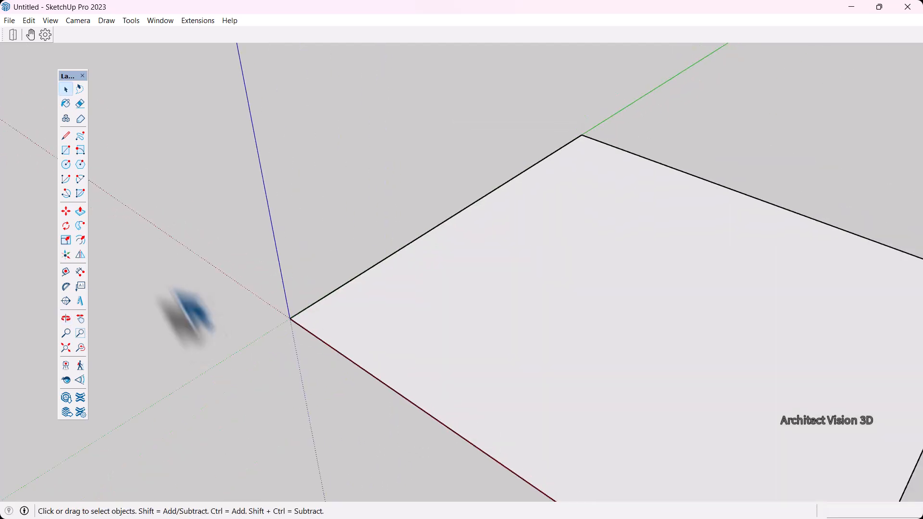
Draw a 50 by 50 mm square at the origin corner of the base square.
{"action": "left_click", "coordinate": [66, 150]}
{"action": "scroll", "coordinate": [276, 310], "scroll_direction": "up", "scroll_amount": 1}
{"action": "left_click", "coordinate": [276, 310]}
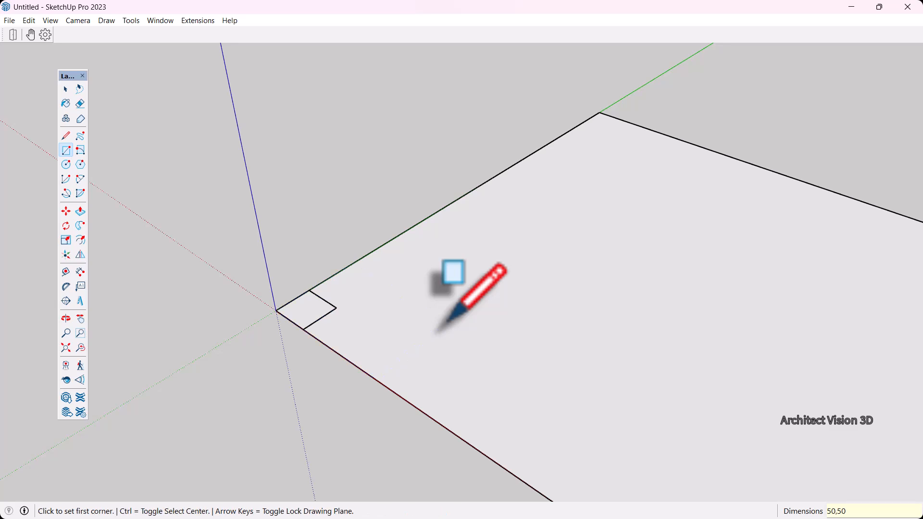
{"action": "key", "text": "space"}
{"action": "scroll", "coordinate": [444, 346], "scroll_direction": "up", "scroll_amount": 3}
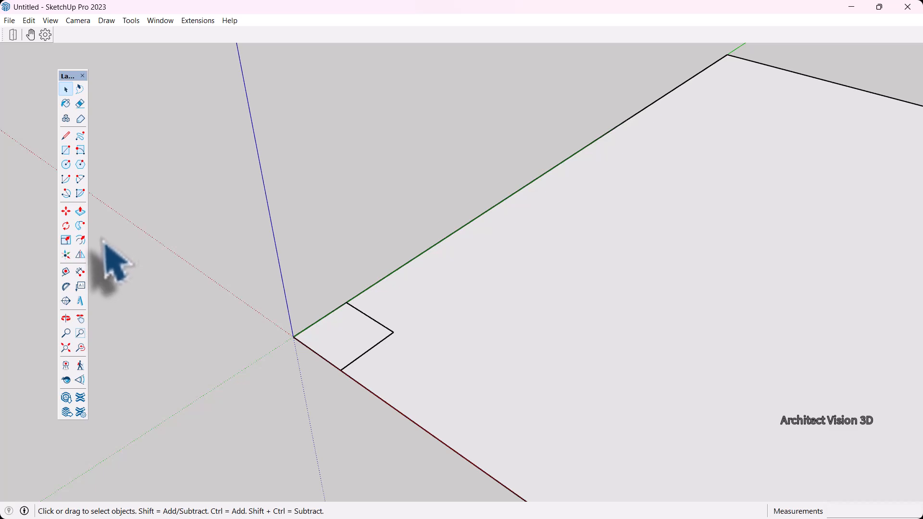
Push/Pull the small corner square up 700 mm to form a table leg.
{"action": "left_click", "coordinate": [82, 213]}
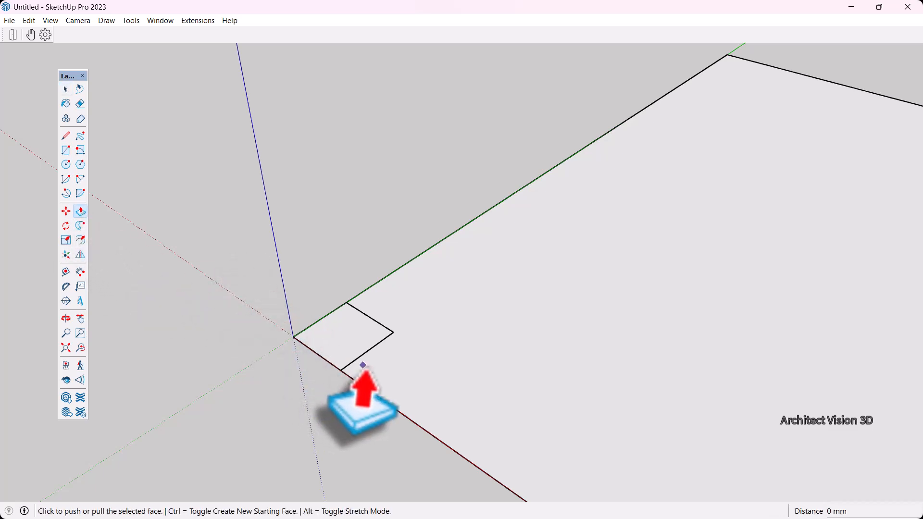
{"action": "left_click", "coordinate": [351, 353]}
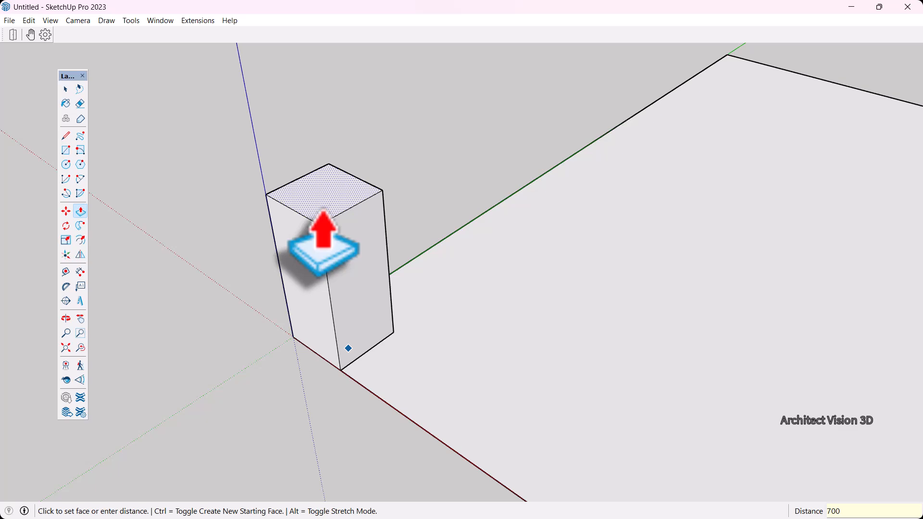
{"action": "key", "text": "Return"}
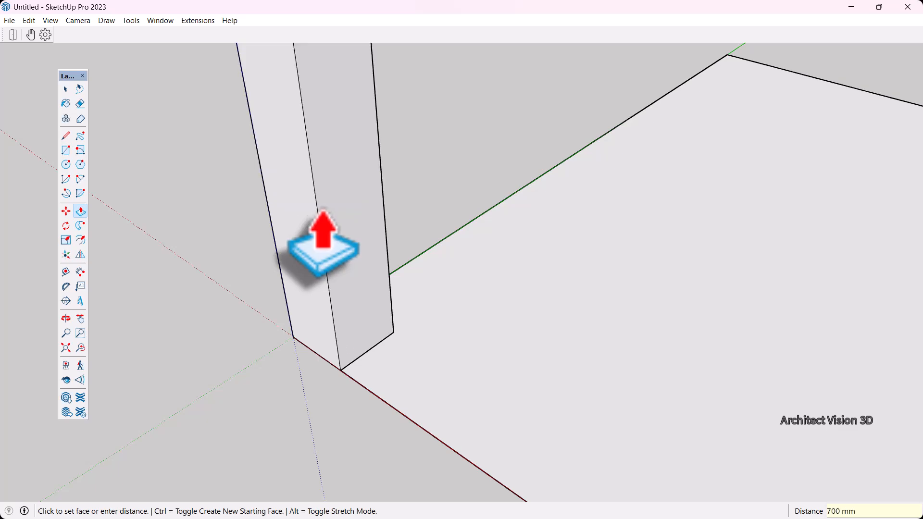
{"action": "scroll", "coordinate": [382, 376], "scroll_direction": "down", "scroll_amount": 5}
{"action": "key", "text": "space"}
{"action": "scroll", "coordinate": [388, 265], "scroll_direction": "up", "scroll_amount": 2}
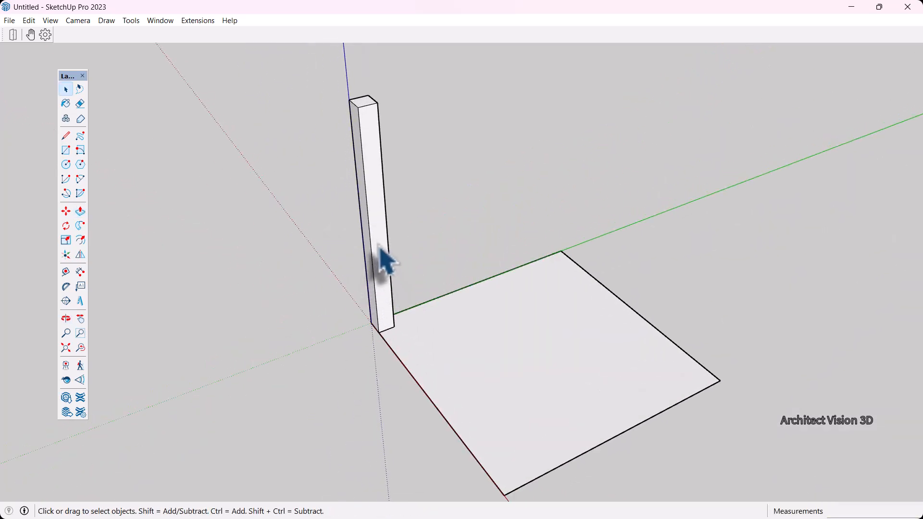
Make the whole leg a group.
{"action": "right_click", "coordinate": [383, 249]}
{"action": "left_click", "coordinate": [418, 328]}
{"action": "middle_click_drag", "start_coordinate": [418, 332], "coordinate": [406, 315]}
{"action": "scroll", "coordinate": [396, 324], "scroll_direction": "up", "scroll_amount": 2}
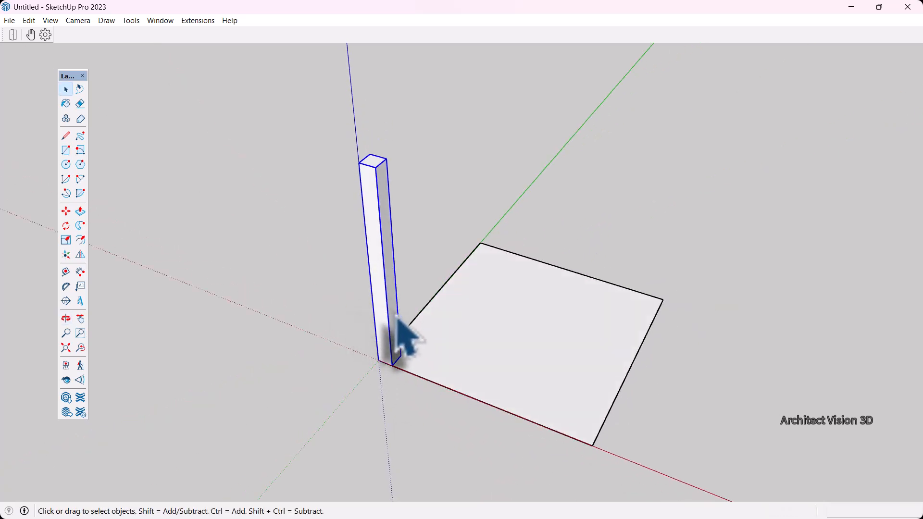
Copy the leg 650 mm along the red axis to the next corner of the base square.
{"action": "scroll", "coordinate": [397, 380], "scroll_direction": "up", "scroll_amount": 5}
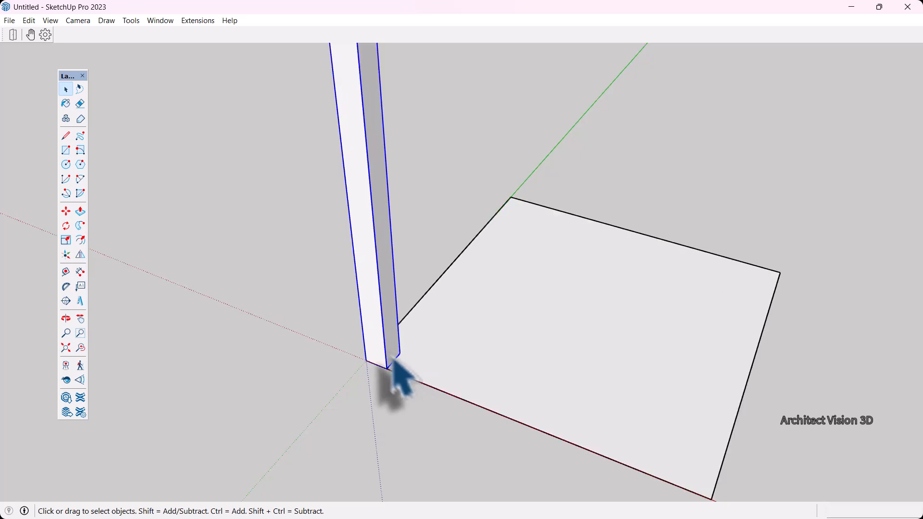
{"action": "scroll", "coordinate": [388, 366], "scroll_direction": "down", "scroll_amount": 3}
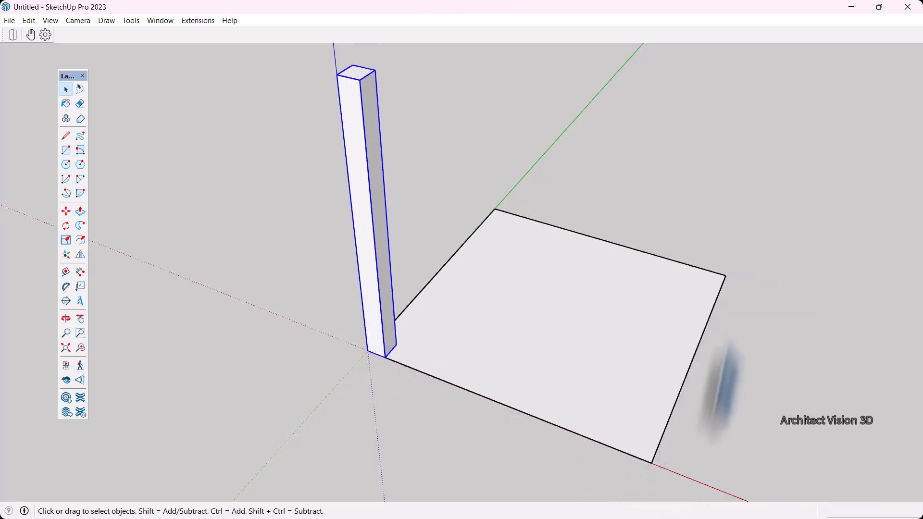
{"action": "left_click", "coordinate": [66, 211]}
{"action": "scroll", "coordinate": [351, 339], "scroll_direction": "down", "scroll_amount": 1}
{"action": "left_click", "coordinate": [350, 326]}
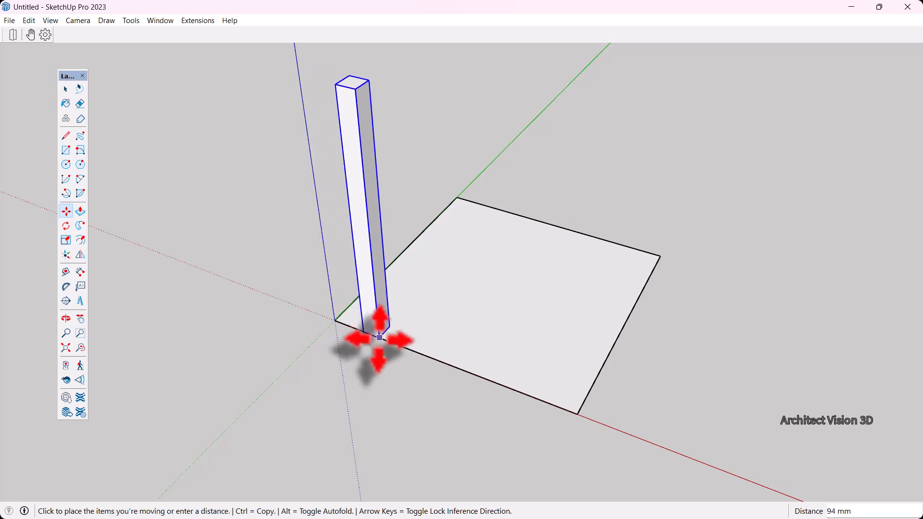
{"action": "key", "text": "ctrl"}
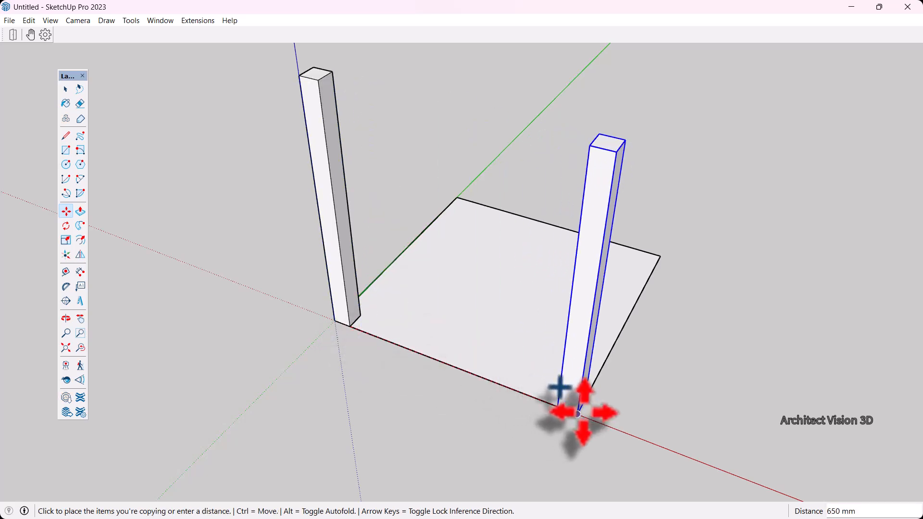
{"action": "left_click", "coordinate": [580, 409]}
{"action": "middle_click_drag", "start_coordinate": [536, 411], "coordinate": [577, 268]}
{"action": "key", "text": "space"}
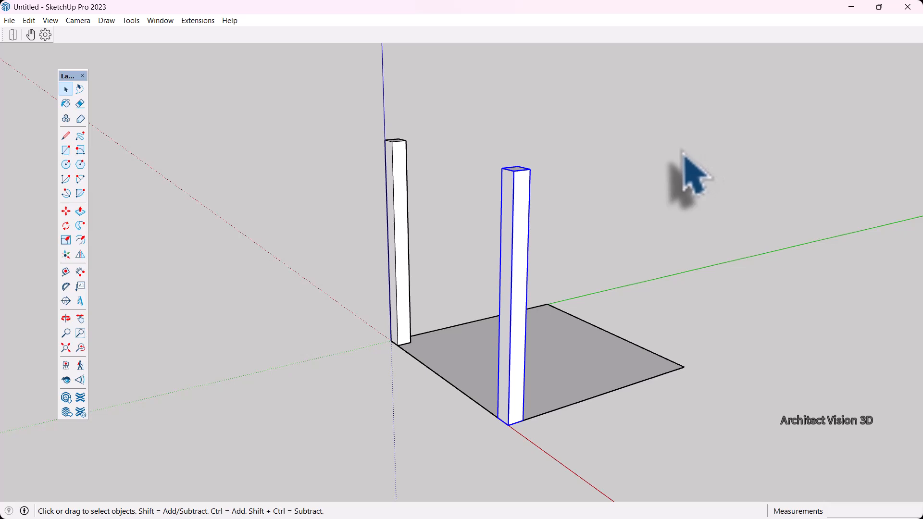
Copy both legs along the green axis to the two opposite corners of the base square and clear the selection.
{"action": "left_click_drag", "start_coordinate": [682, 149], "coordinate": [285, 249]}
{"action": "middle_click_drag", "start_coordinate": [478, 268], "coordinate": [324, 308]}
{"action": "left_click", "coordinate": [66, 212]}
{"action": "middle_click_drag", "start_coordinate": [536, 258], "coordinate": [520, 395]}
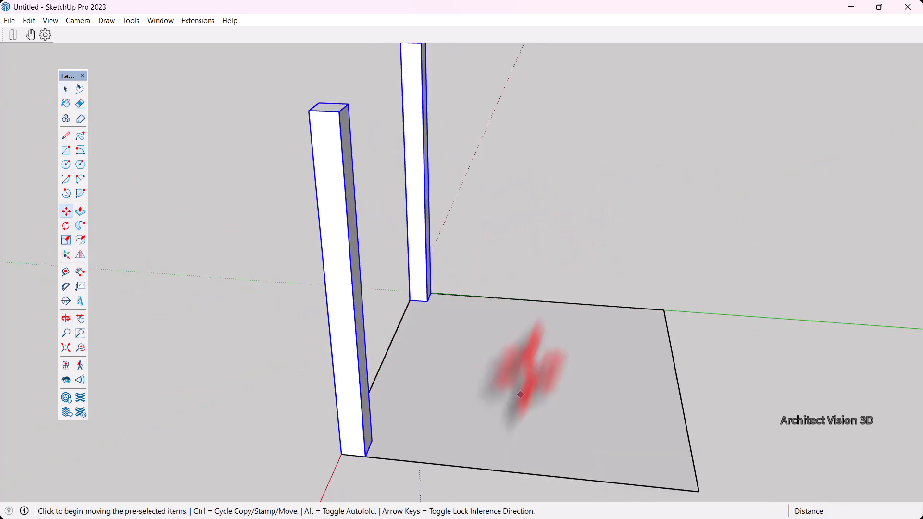
{"action": "scroll", "coordinate": [521, 300], "scroll_direction": "down", "scroll_amount": 2}
{"action": "scroll", "coordinate": [380, 396], "scroll_direction": "up", "scroll_amount": 4}
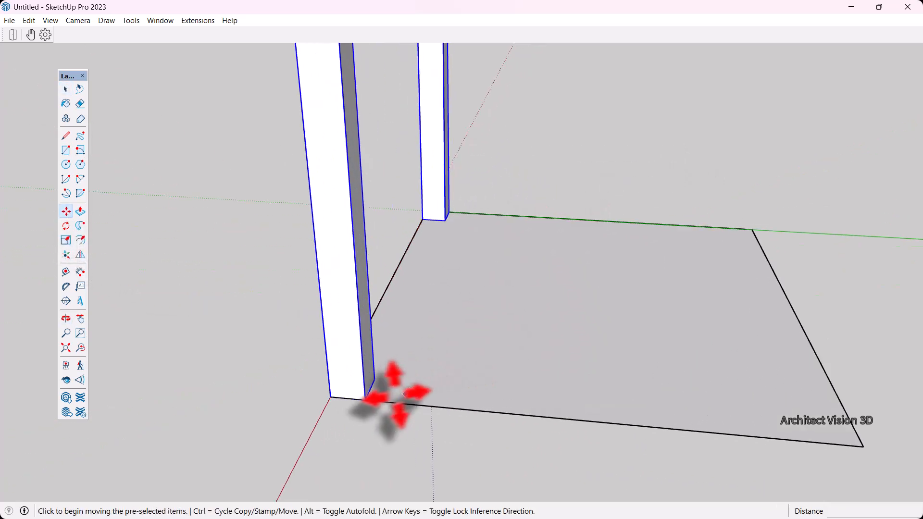
{"action": "left_click", "coordinate": [366, 399]}
{"action": "scroll", "coordinate": [379, 383], "scroll_direction": "down", "scroll_amount": 3}
{"action": "key", "text": "ctrl"}
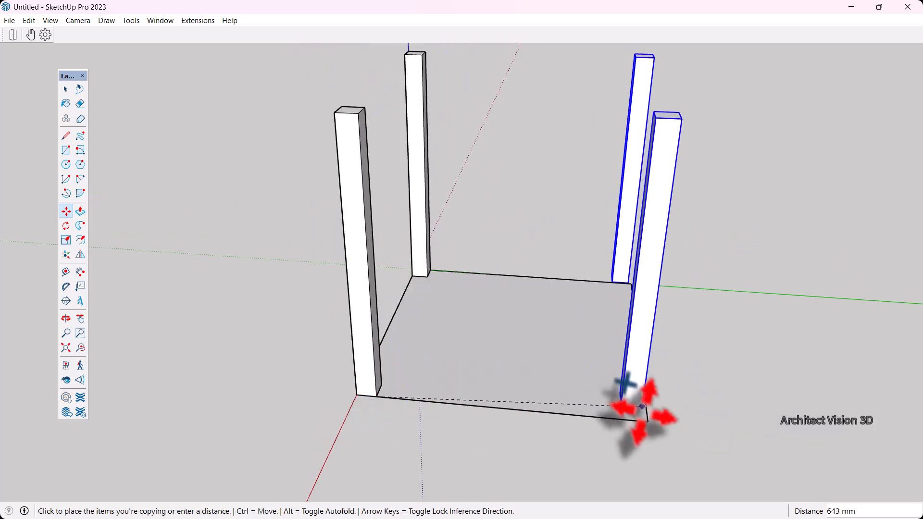
{"action": "left_click", "coordinate": [647, 420]}
{"action": "scroll", "coordinate": [440, 380], "scroll_direction": "down", "scroll_amount": 3}
{"action": "key", "text": "space"}
{"action": "middle_click_drag", "start_coordinate": [412, 362], "coordinate": [734, 422]}
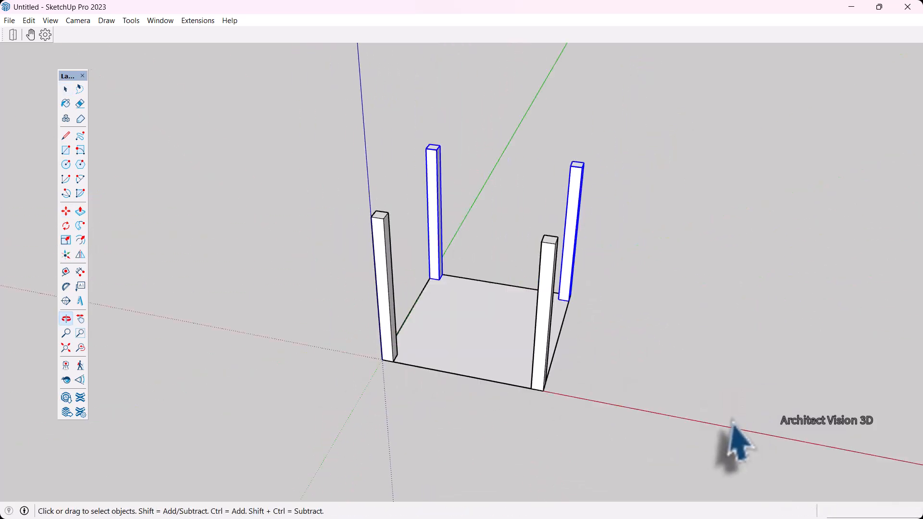
{"action": "left_click", "coordinate": [644, 423]}
Draw a 50 by 50 mm square at the top of the origin leg, on its side facing the neighbouring leg along the red axis.
{"action": "middle_click_drag", "start_coordinate": [644, 422], "coordinate": [308, 327]}
{"action": "scroll", "coordinate": [416, 255], "scroll_direction": "up", "scroll_amount": 5}
{"action": "middle_click_drag", "start_coordinate": [418, 367], "coordinate": [425, 308]}
{"action": "scroll", "coordinate": [425, 289], "scroll_direction": "up", "scroll_amount": 2}
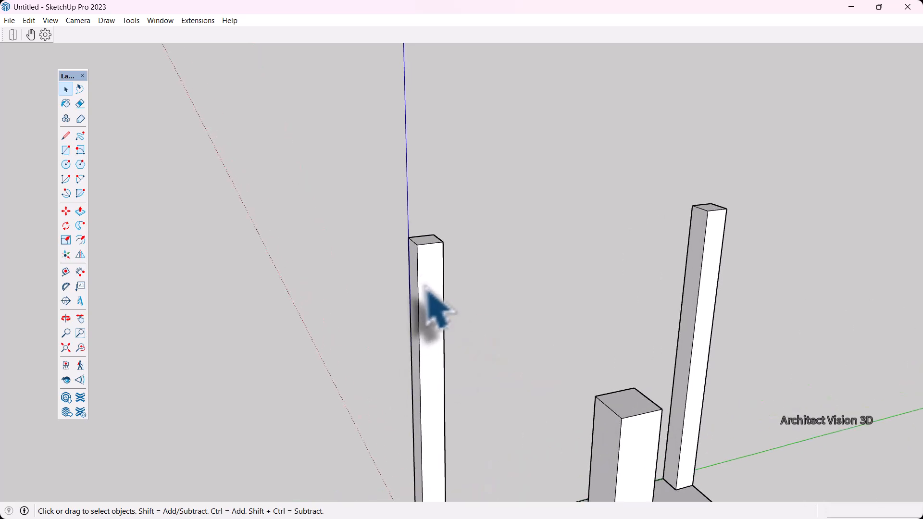
{"action": "scroll", "coordinate": [429, 291], "scroll_direction": "up", "scroll_amount": 3}
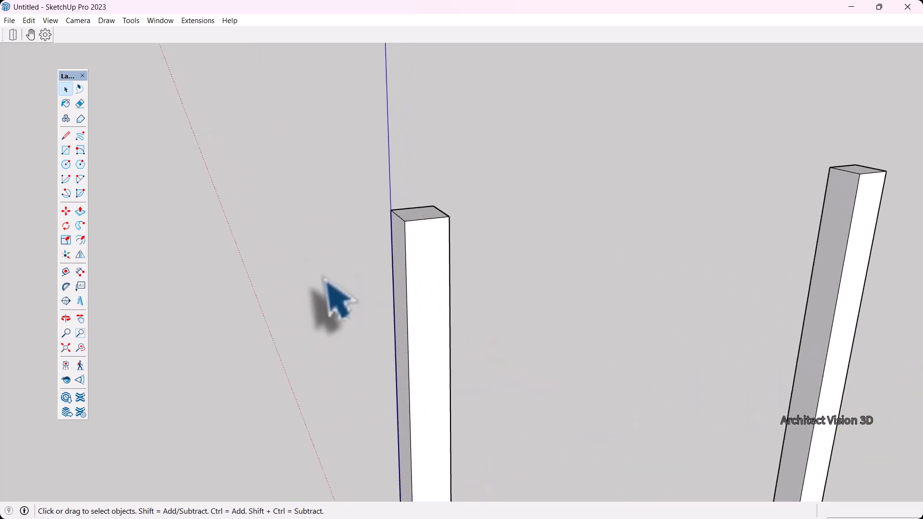
{"action": "left_click", "coordinate": [66, 150]}
{"action": "scroll", "coordinate": [419, 202], "scroll_direction": "up", "scroll_amount": 1}
{"action": "left_click", "coordinate": [409, 219]}
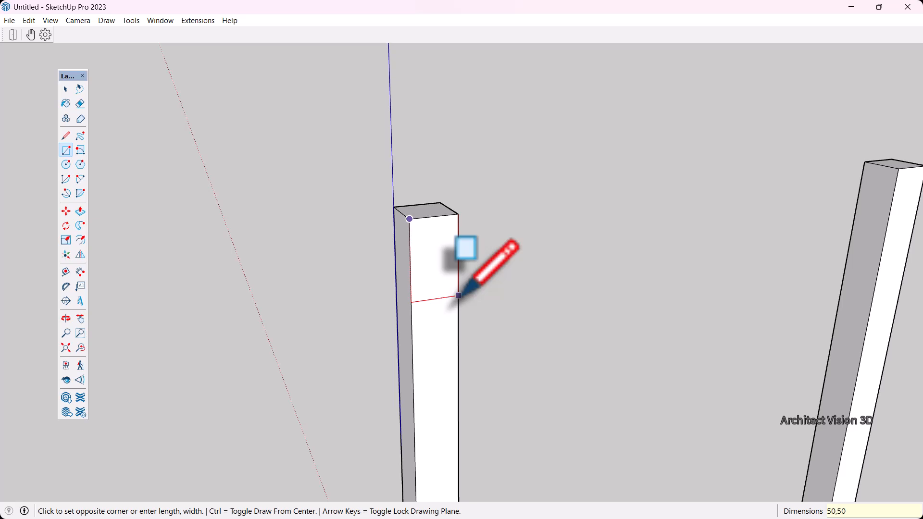
{"action": "middle_click_drag", "start_coordinate": [459, 288], "coordinate": [288, 294]}
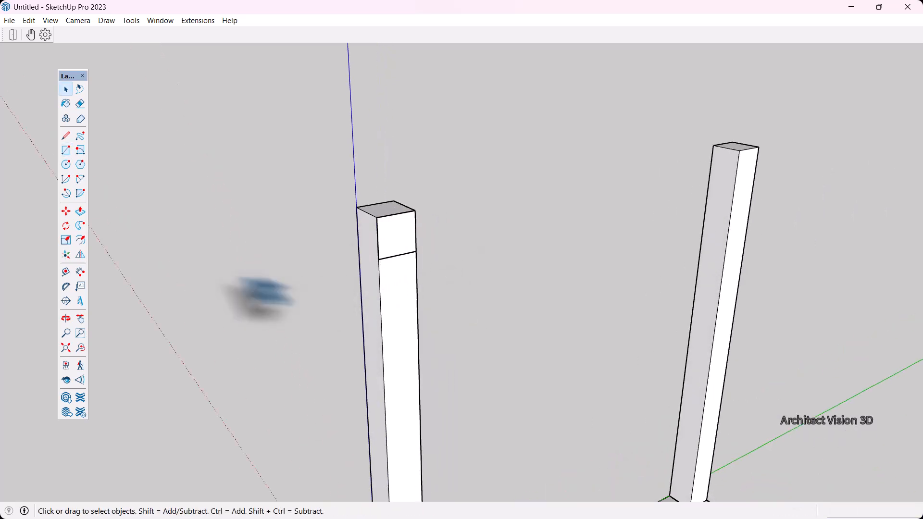
Push/Pull the 50 mm square across to the neighbouring leg to form a top rail, and make the whole rail a group.
{"action": "left_click", "coordinate": [80, 211]}
{"action": "left_click", "coordinate": [402, 238]}
{"action": "scroll", "coordinate": [496, 317], "scroll_direction": "down", "scroll_amount": 2}
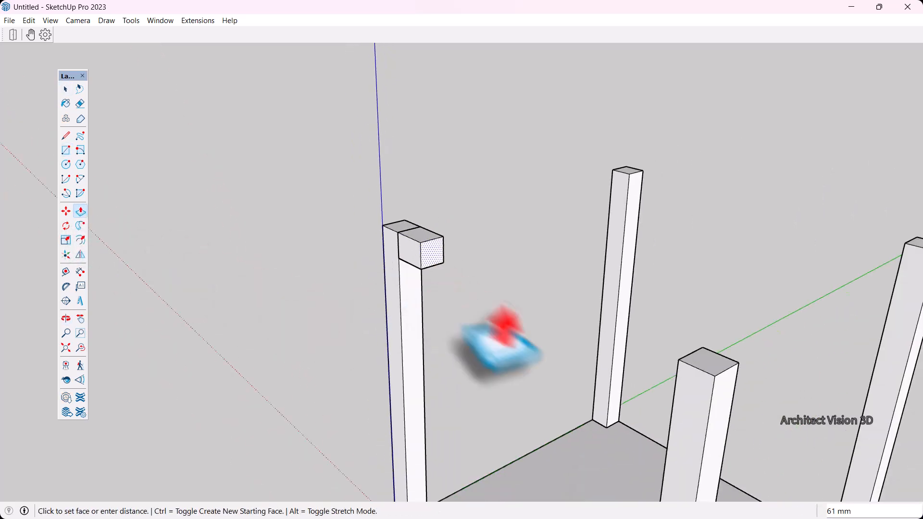
{"action": "left_click", "coordinate": [673, 406]}
{"action": "key", "text": "space"}
{"action": "middle_click_drag", "start_coordinate": [673, 406], "coordinate": [575, 395]}
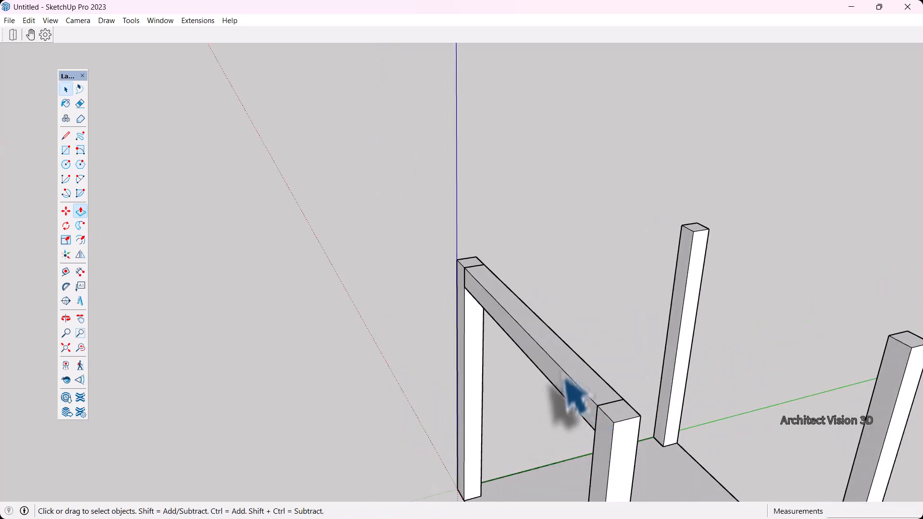
{"action": "right_click", "coordinate": [572, 377]}
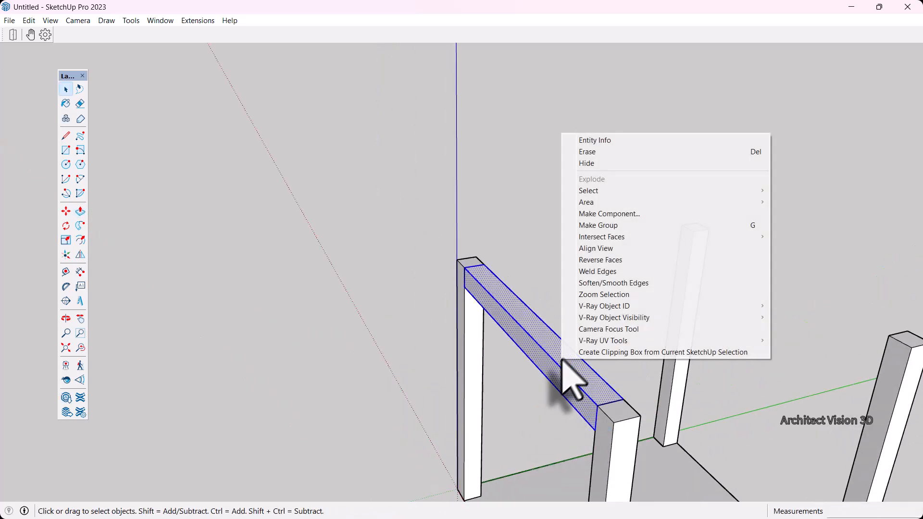
{"action": "left_click", "coordinate": [612, 226]}
Copy the top rail along the green axis so it spans the opposite pair of legs.
{"action": "middle_click_drag", "start_coordinate": [613, 226], "coordinate": [517, 332]}
{"action": "scroll", "coordinate": [510, 322], "scroll_direction": "up", "scroll_amount": 3}
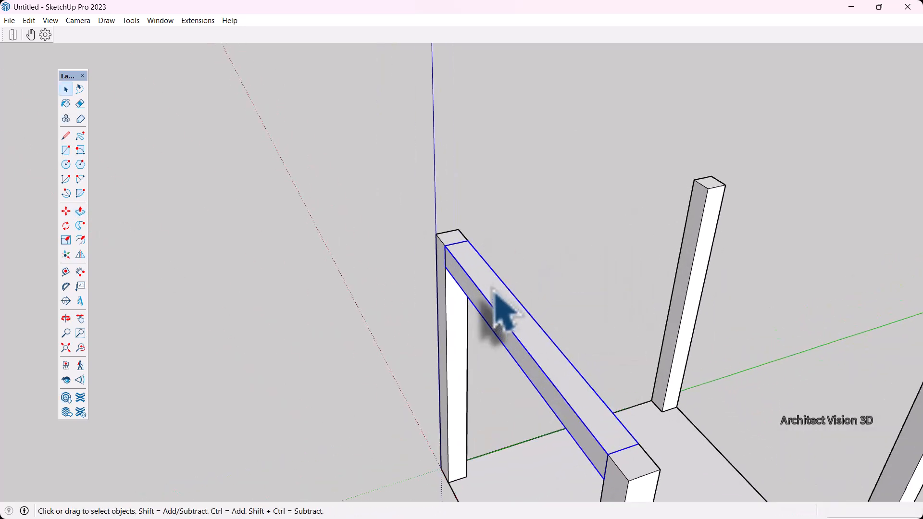
{"action": "left_click", "coordinate": [65, 211]}
{"action": "left_click", "coordinate": [463, 232]}
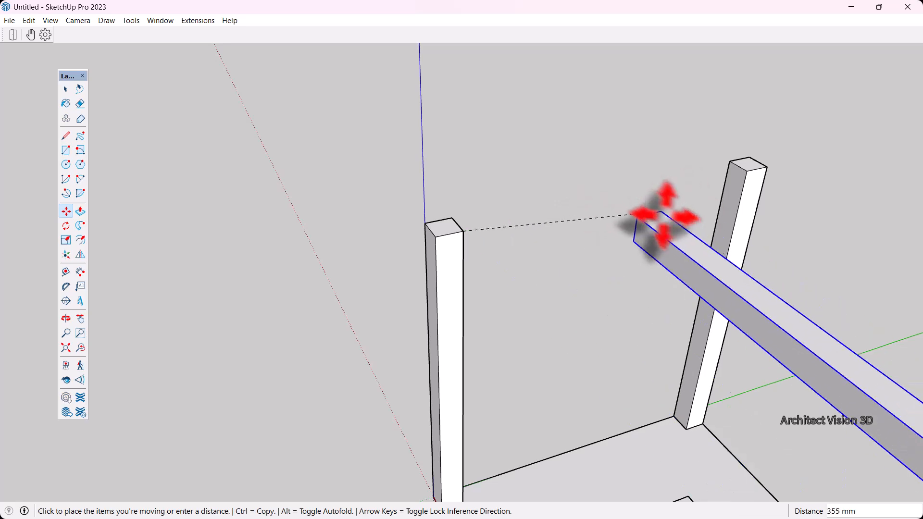
{"action": "key", "text": "ctrl"}
{"action": "left_click", "coordinate": [767, 168]}
{"action": "scroll", "coordinate": [490, 167], "scroll_direction": "down", "scroll_amount": 2}
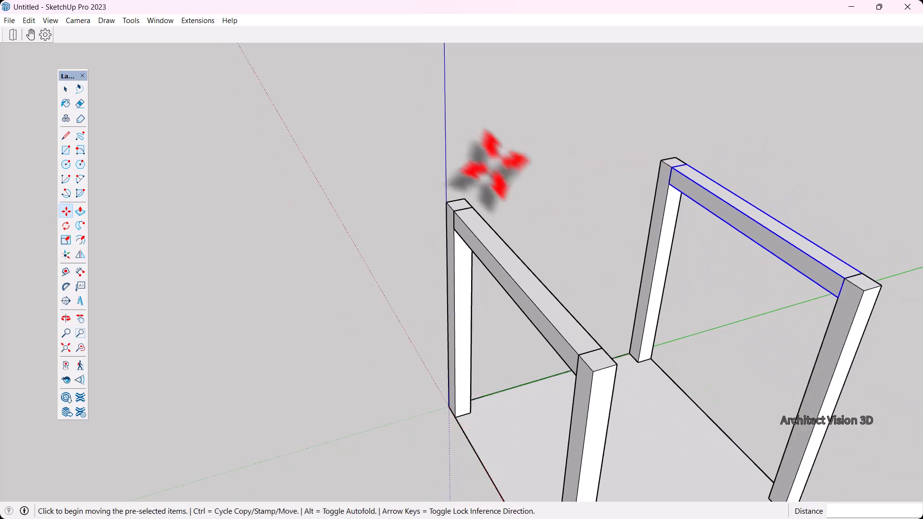
{"action": "key", "text": "space"}
Select both top rails and place a copy of the pair about 1330 mm away, clear of the frame.
{"action": "middle_click_drag", "start_coordinate": [489, 168], "coordinate": [666, 266]}
{"action": "scroll", "coordinate": [672, 199], "scroll_direction": "up", "scroll_amount": 3}
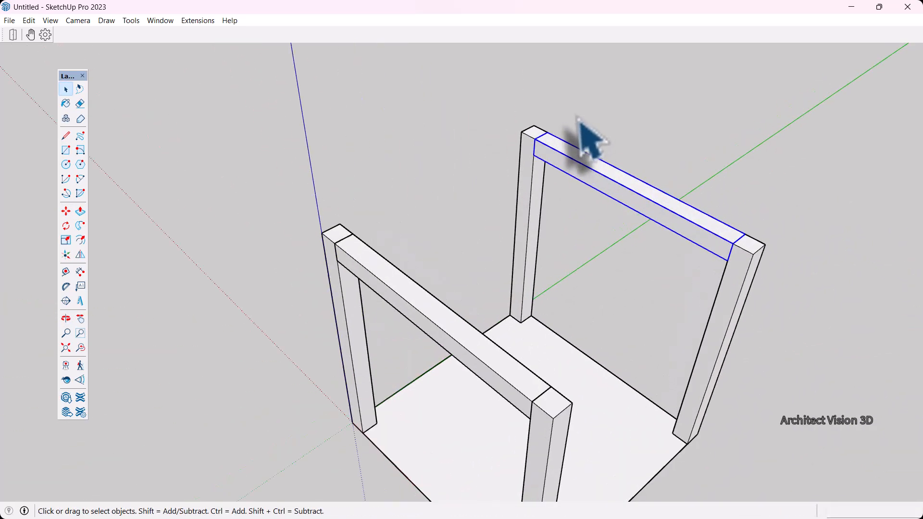
{"action": "middle_click_drag", "start_coordinate": [656, 240], "coordinate": [644, 226]}
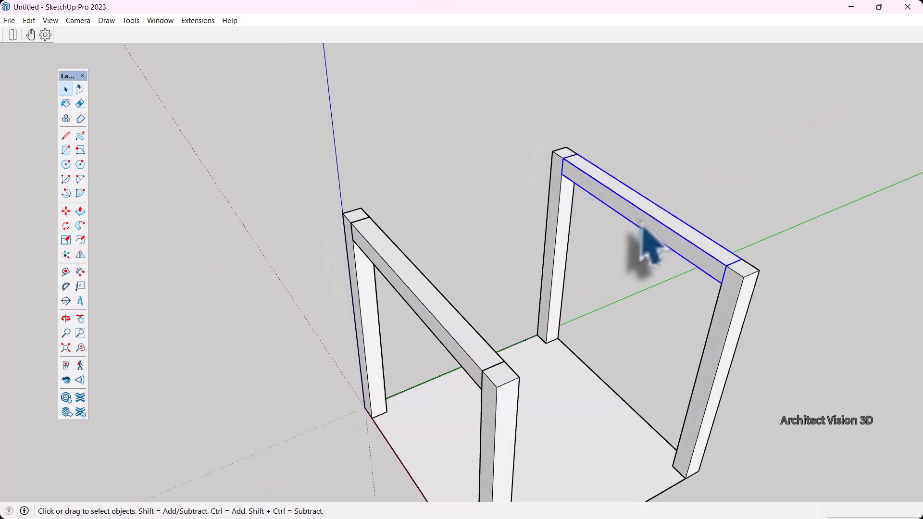
{"action": "left_click", "coordinate": [461, 332], "text": "ctrl"}
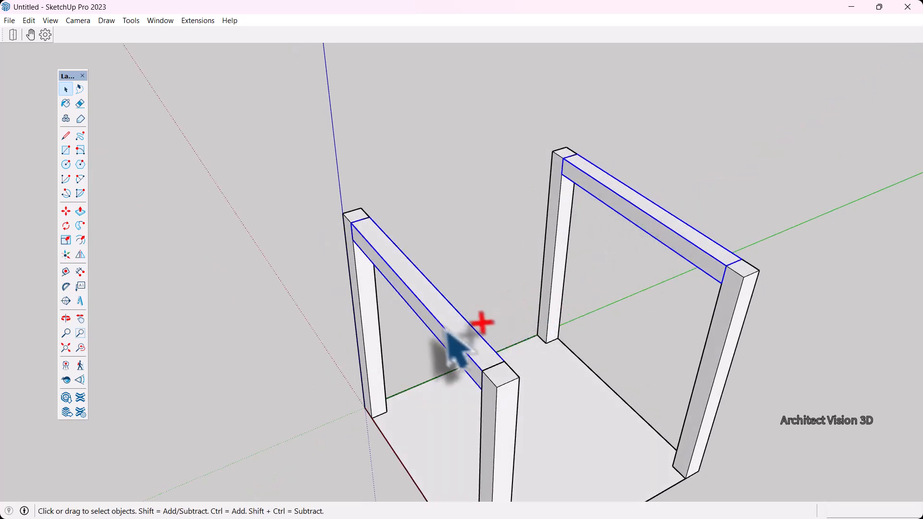
{"action": "middle_click_drag", "start_coordinate": [462, 331], "coordinate": [548, 272]}
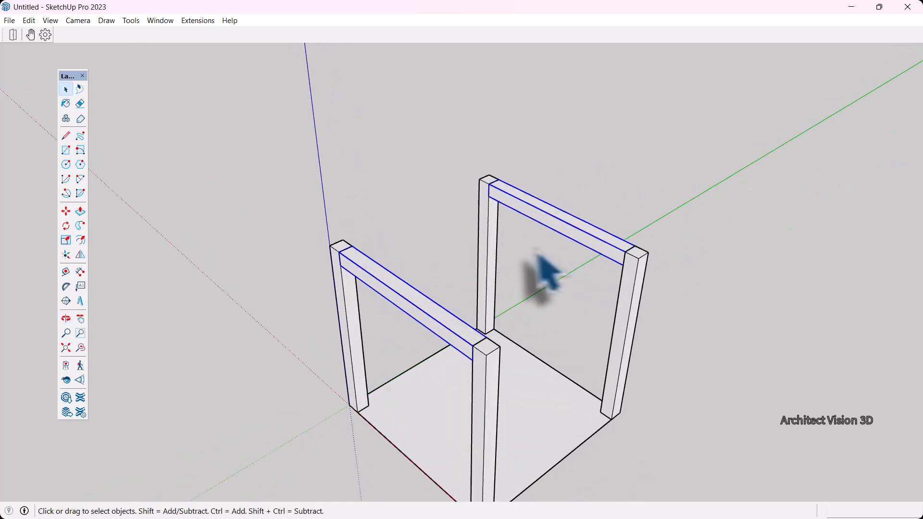
{"action": "left_click", "coordinate": [66, 212]}
{"action": "middle_click_drag", "start_coordinate": [432, 274], "coordinate": [645, 294]}
{"action": "left_click", "coordinate": [645, 295]}
{"action": "key", "text": "ctrl"}
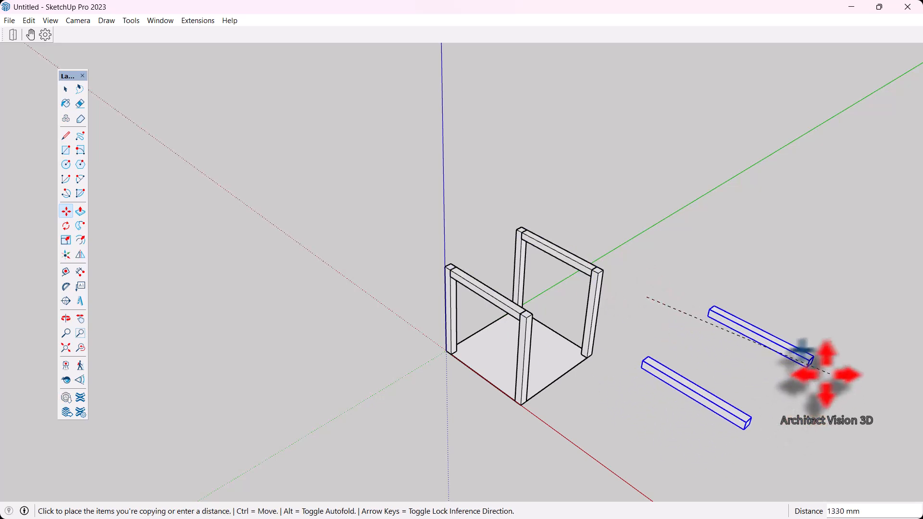
{"action": "middle_click_drag", "start_coordinate": [793, 371], "coordinate": [788, 344]}
{"action": "key", "text": "space"}
Rotate the two copied rails 90 degrees in the horizontal plane so they run along the green axis.
{"action": "scroll", "coordinate": [721, 245], "scroll_direction": "up", "scroll_amount": 4}
{"action": "middle_click_drag", "start_coordinate": [726, 243], "coordinate": [652, 295]}
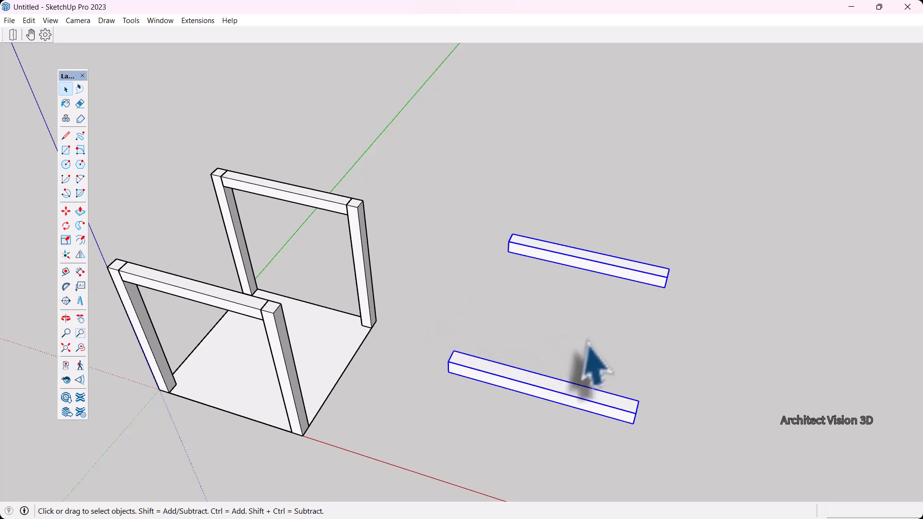
{"action": "key", "text": "q"}
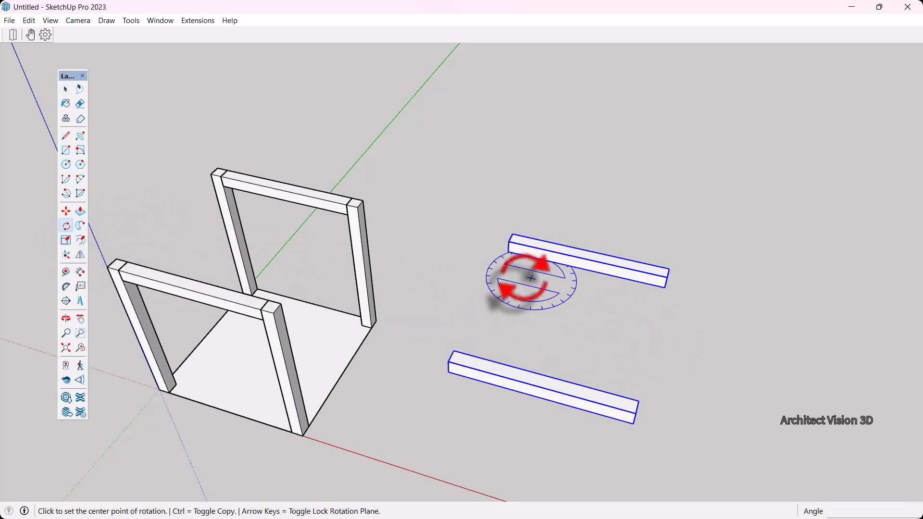
{"action": "scroll", "coordinate": [515, 278], "scroll_direction": "down", "scroll_amount": 2}
{"action": "left_click", "coordinate": [668, 328]}
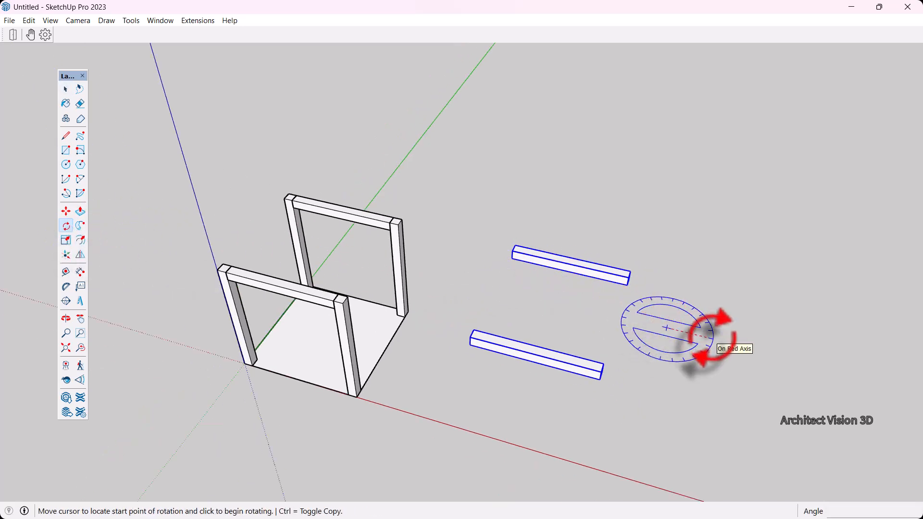
{"action": "left_click", "coordinate": [710, 337]}
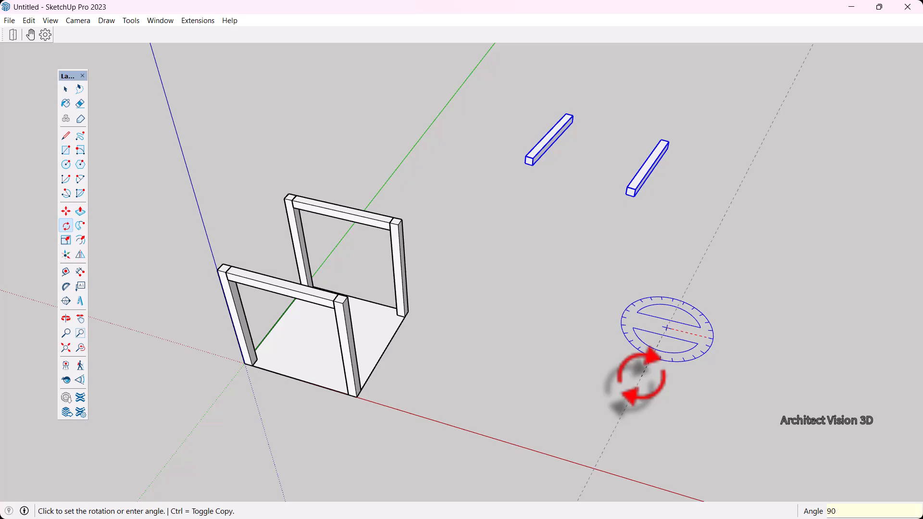
{"action": "key", "text": "Return"}
{"action": "key", "text": "space"}
Move the rotated rails by a corner endpoint onto the leg tops, closing the two open sides of the frame.
{"action": "middle_click_drag", "start_coordinate": [641, 380], "coordinate": [337, 346]}
{"action": "middle_click_drag", "start_coordinate": [653, 278], "coordinate": [388, 309]}
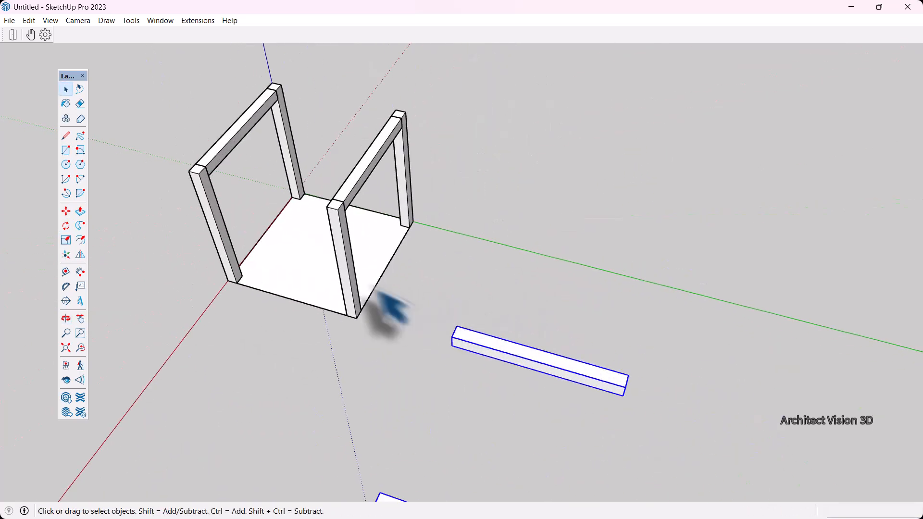
{"action": "left_click", "coordinate": [66, 212]}
{"action": "scroll", "coordinate": [463, 331], "scroll_direction": "up", "scroll_amount": 2}
{"action": "left_click", "coordinate": [455, 329]}
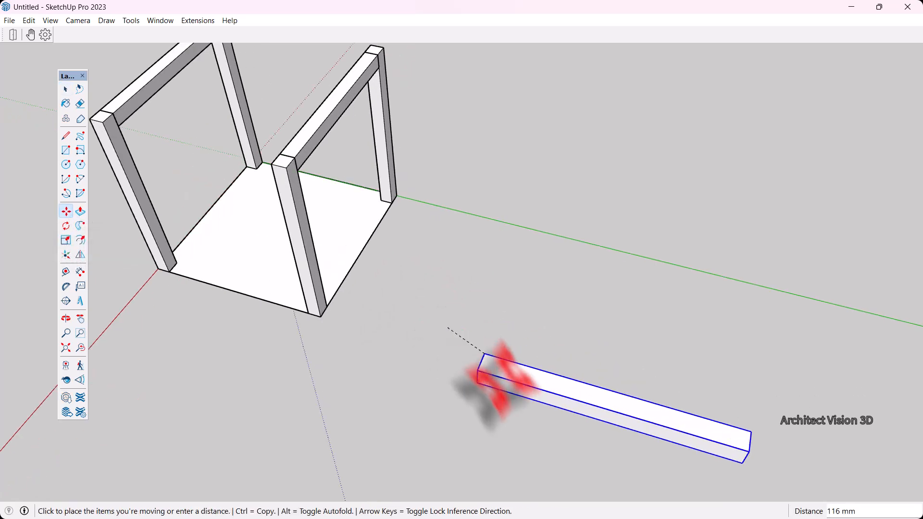
{"action": "scroll", "coordinate": [488, 375], "scroll_direction": "down", "scroll_amount": 3}
{"action": "scroll", "coordinate": [318, 137], "scroll_direction": "up", "scroll_amount": 5}
{"action": "left_click", "coordinate": [295, 145]}
{"action": "scroll", "coordinate": [360, 230], "scroll_direction": "down", "scroll_amount": 2}
{"action": "middle_click_drag", "start_coordinate": [366, 236], "coordinate": [519, 273]}
{"action": "left_click", "coordinate": [589, 285]}
{"action": "middle_click_drag", "start_coordinate": [590, 285], "coordinate": [633, 219]}
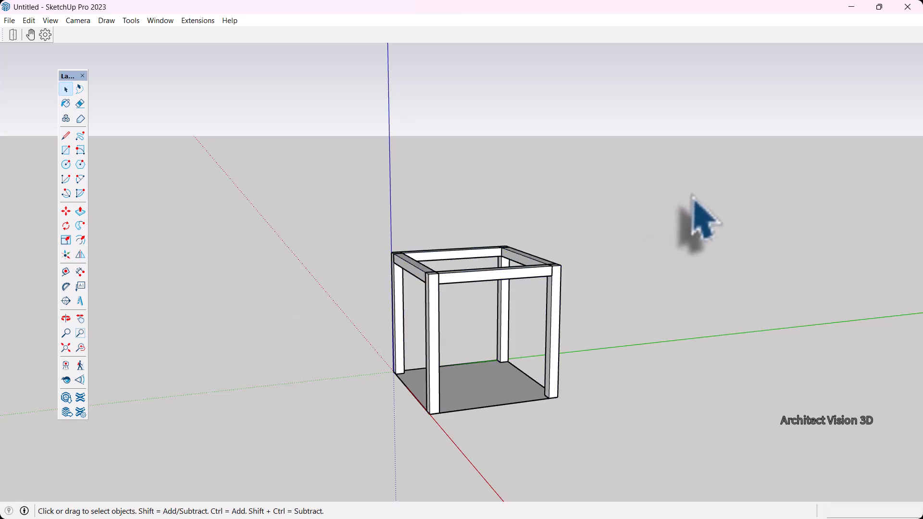
Make a single group of the four legs and four top rails, and clear the selection.
{"action": "left_click_drag", "start_coordinate": [313, 306], "coordinate": [309, 303]}
{"action": "middle_click_drag", "start_coordinate": [592, 277], "coordinate": [573, 337]}
{"action": "scroll", "coordinate": [542, 279], "scroll_direction": "up", "scroll_amount": 4}
{"action": "right_click", "coordinate": [522, 268]}
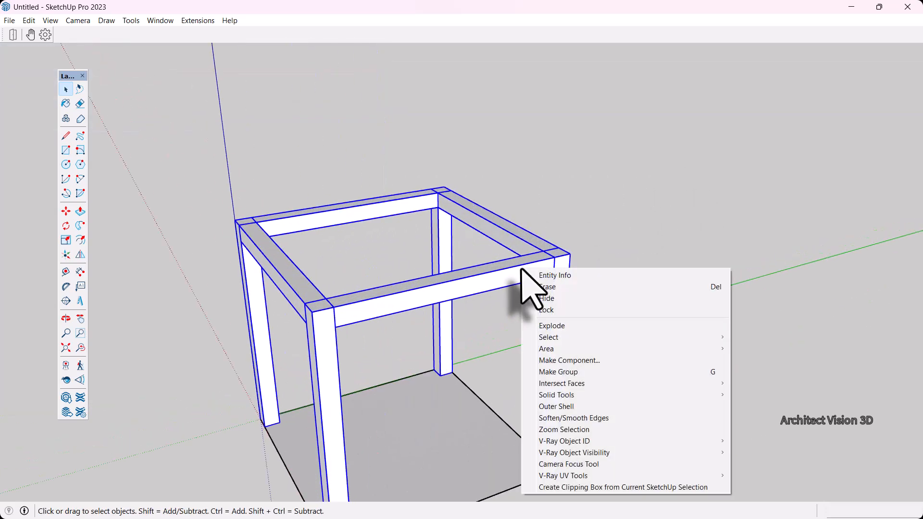
{"action": "left_click", "coordinate": [569, 374]}
{"action": "scroll", "coordinate": [564, 332], "scroll_direction": "down", "scroll_amount": 3}
{"action": "middle_click_drag", "start_coordinate": [644, 303], "coordinate": [660, 360]}
{"action": "left_click", "coordinate": [645, 354]}
Draw a rectangle over the top of the frame between two diagonally opposite outer corners.
{"action": "scroll", "coordinate": [462, 231], "scroll_direction": "down", "scroll_amount": 2}
{"action": "middle_click_drag", "start_coordinate": [454, 269], "coordinate": [669, 310]}
{"action": "scroll", "coordinate": [412, 253], "scroll_direction": "up", "scroll_amount": 5}
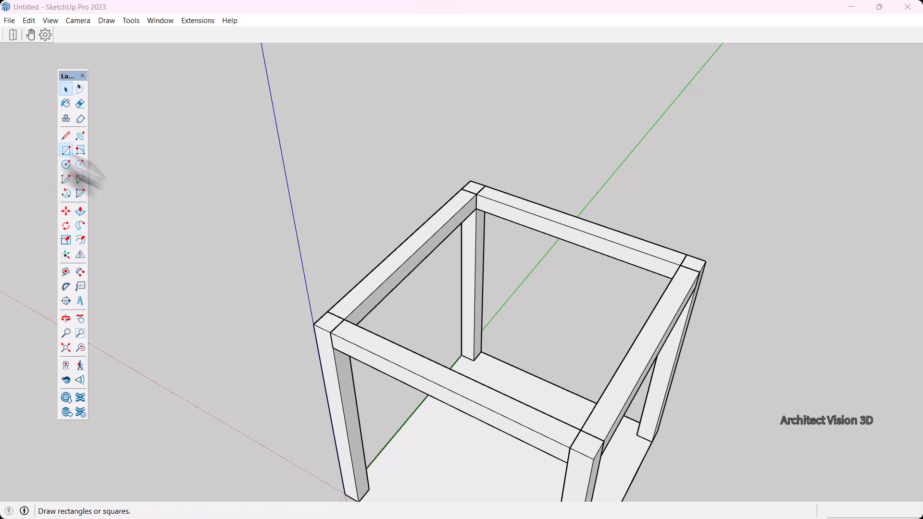
{"action": "left_click", "coordinate": [314, 325]}
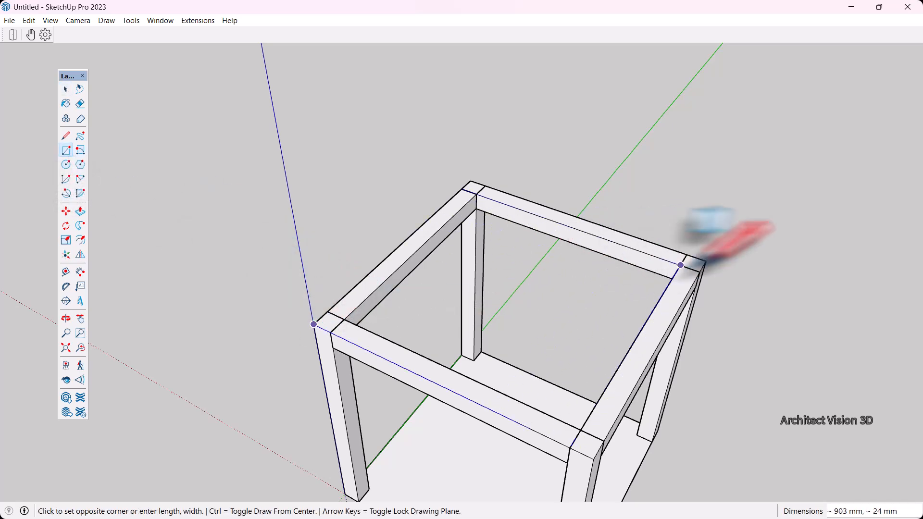
{"action": "left_click", "coordinate": [700, 253]}
{"action": "middle_click_drag", "start_coordinate": [701, 254], "coordinate": [544, 318]}
{"action": "key", "text": "space"}
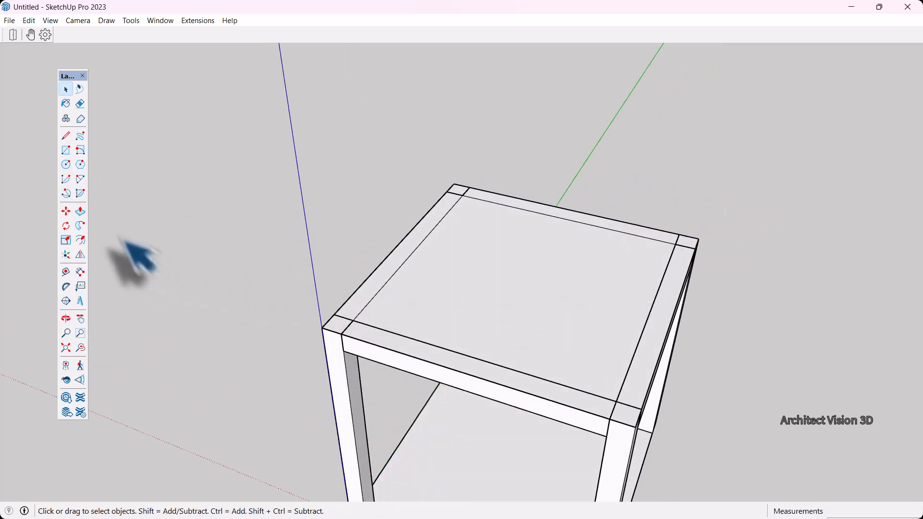
Push/Pull the top rectangle up 30 mm to form the tabletop.
{"action": "left_click", "coordinate": [80, 212]}
{"action": "left_click", "coordinate": [522, 363]}
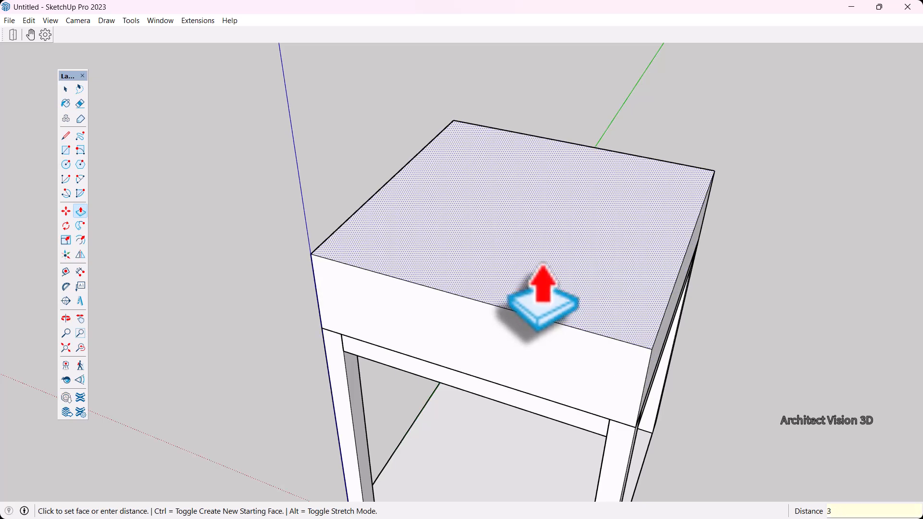
{"action": "type", "text": "30"}
{"action": "key", "text": "Return"}
{"action": "key", "text": "space"}
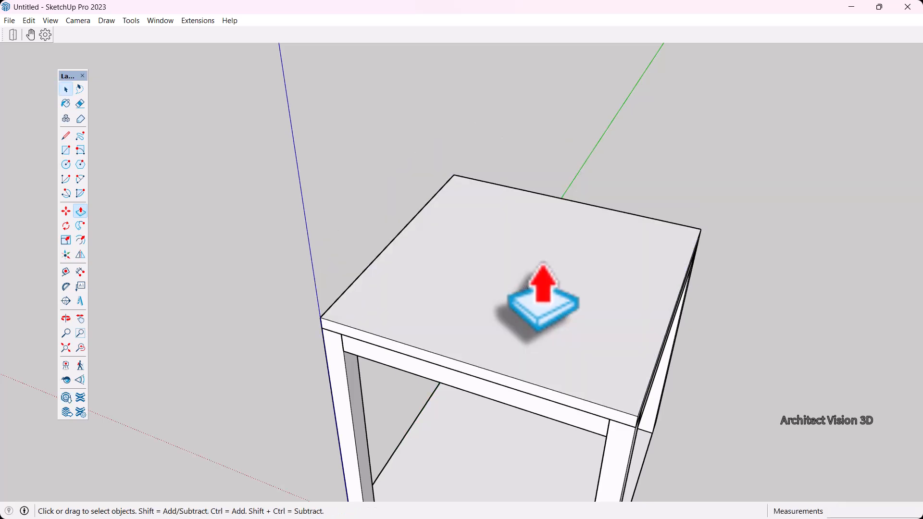
Select the whole tabletop slab and make it a group.
{"action": "middle_click_drag", "start_coordinate": [531, 288], "coordinate": [453, 305]}
{"action": "left_click", "coordinate": [512, 337]}
{"action": "right_click", "coordinate": [489, 293]}
{"action": "left_click", "coordinate": [529, 322]}
{"action": "scroll", "coordinate": [560, 332], "scroll_direction": "up", "scroll_amount": 5}
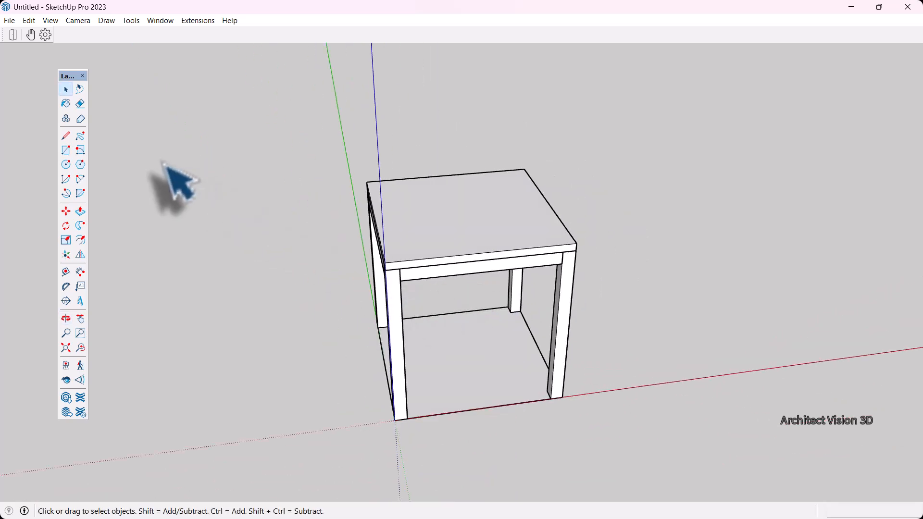
Draw two parallel diagonal lines across the base square, joining the side corners of two opposite legs.
{"action": "left_click", "coordinate": [66, 136]}
{"action": "scroll", "coordinate": [474, 288], "scroll_direction": "up", "scroll_amount": 3}
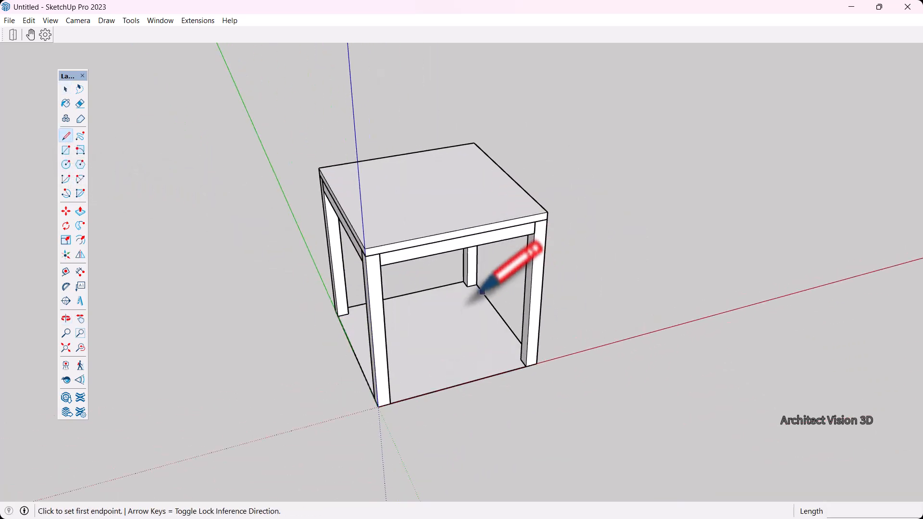
{"action": "left_click", "coordinate": [477, 284]}
{"action": "middle_click_drag", "start_coordinate": [477, 284], "coordinate": [553, 303]}
{"action": "left_click", "coordinate": [355, 338]}
{"action": "key", "text": "space"}
{"action": "left_click", "coordinate": [66, 136]}
{"action": "scroll", "coordinate": [393, 287], "scroll_direction": "up", "scroll_amount": 2}
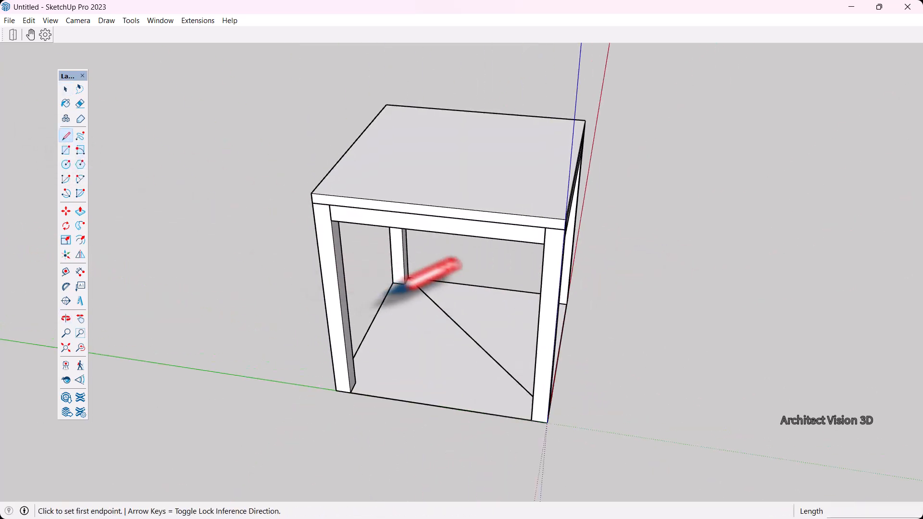
{"action": "left_click", "coordinate": [393, 283]}
{"action": "middle_click_drag", "start_coordinate": [393, 283], "coordinate": [113, 216]}
{"action": "key", "text": "space"}
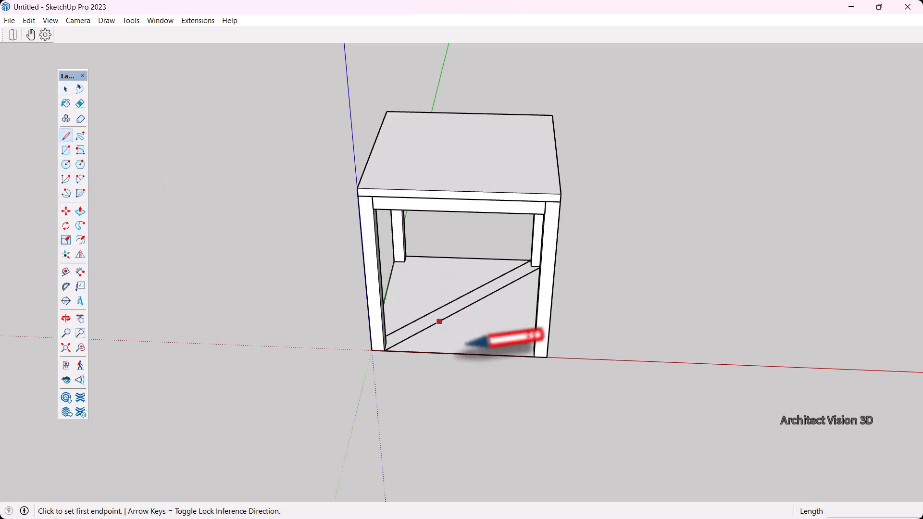
Draw a second pair of parallel diagonal lines on the base between the other two legs, crossing the first pair.
{"action": "scroll", "coordinate": [466, 343], "scroll_direction": "up", "scroll_amount": 2}
{"action": "left_click", "coordinate": [560, 361]}
{"action": "left_click", "coordinate": [372, 236]}
{"action": "middle_click_drag", "start_coordinate": [372, 236], "coordinate": [381, 340]}
{"action": "key", "text": "space"}
{"action": "scroll", "coordinate": [382, 350], "scroll_direction": "up", "scroll_amount": 2}
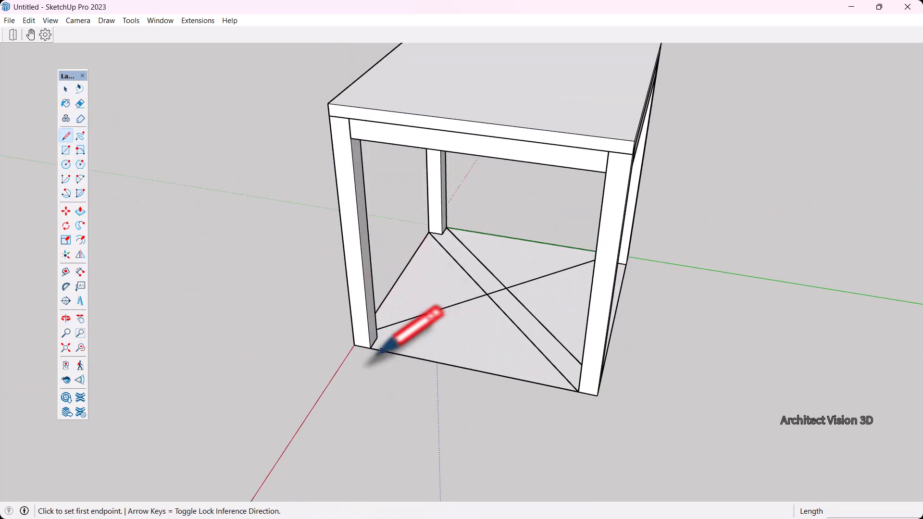
{"action": "scroll", "coordinate": [371, 349], "scroll_direction": "down", "scroll_amount": 3}
{"action": "middle_click_drag", "start_coordinate": [505, 371], "coordinate": [474, 368]}
Select the base square together with its crossing diagonal lines and make them a group.
{"action": "key", "text": "space"}
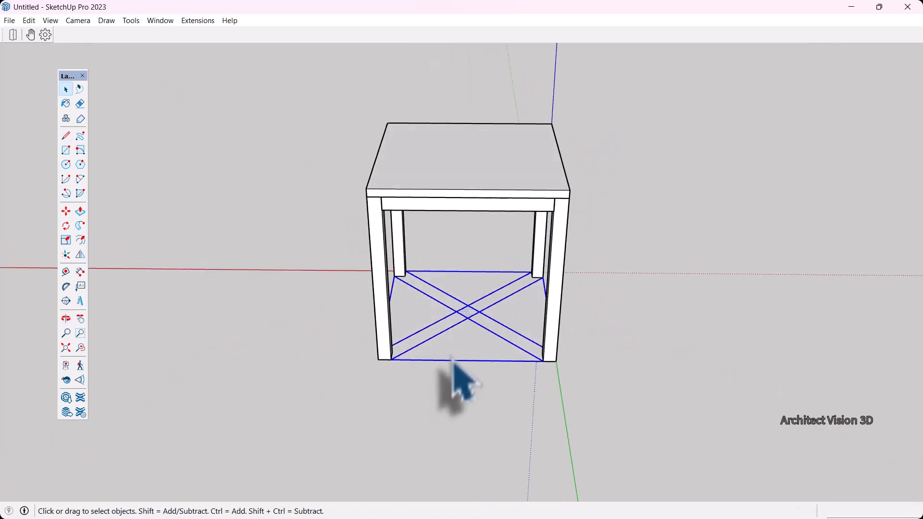
{"action": "left_click", "coordinate": [460, 346]}
{"action": "left_click", "coordinate": [507, 369]}
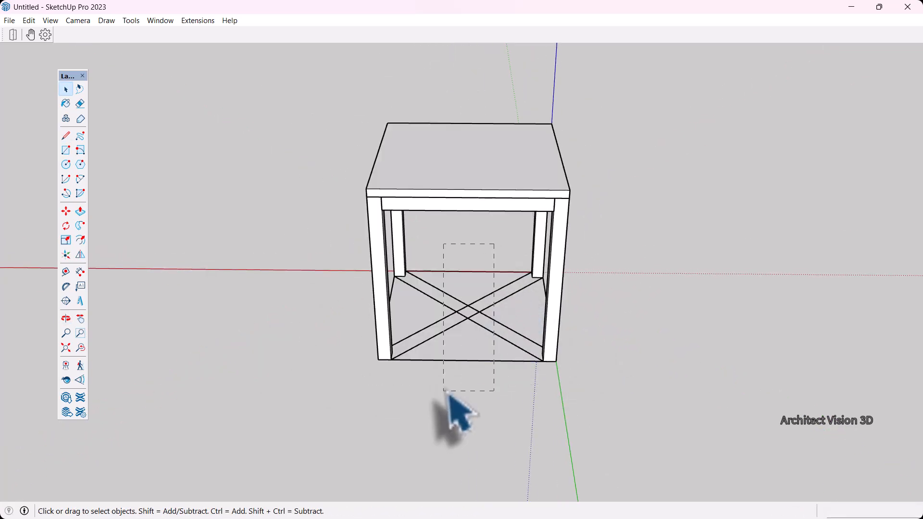
{"action": "left_click_drag", "start_coordinate": [495, 244], "coordinate": [447, 393]}
{"action": "scroll", "coordinate": [481, 372], "scroll_direction": "up", "scroll_amount": 3}
{"action": "right_click", "coordinate": [471, 357]}
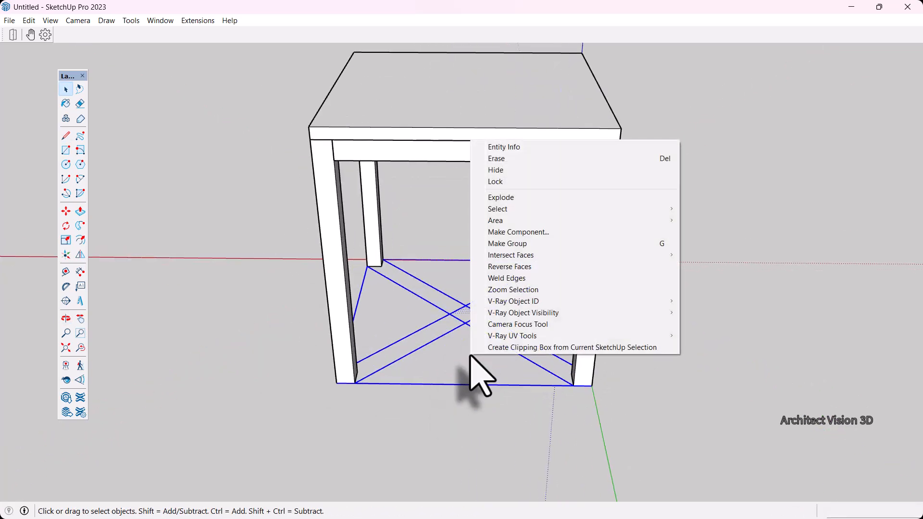
{"action": "left_click", "coordinate": [518, 244]}
{"action": "middle_click_drag", "start_coordinate": [519, 246], "coordinate": [540, 310]}
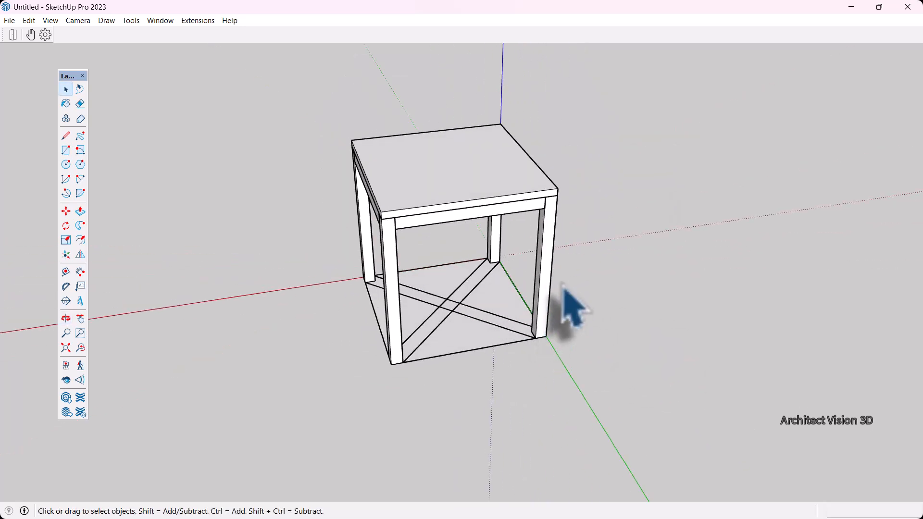
Add two Tape Measure guide lines that extend the front edge of each diagonal band of the base cross.
{"action": "scroll", "coordinate": [532, 381], "scroll_direction": "up", "scroll_amount": 5}
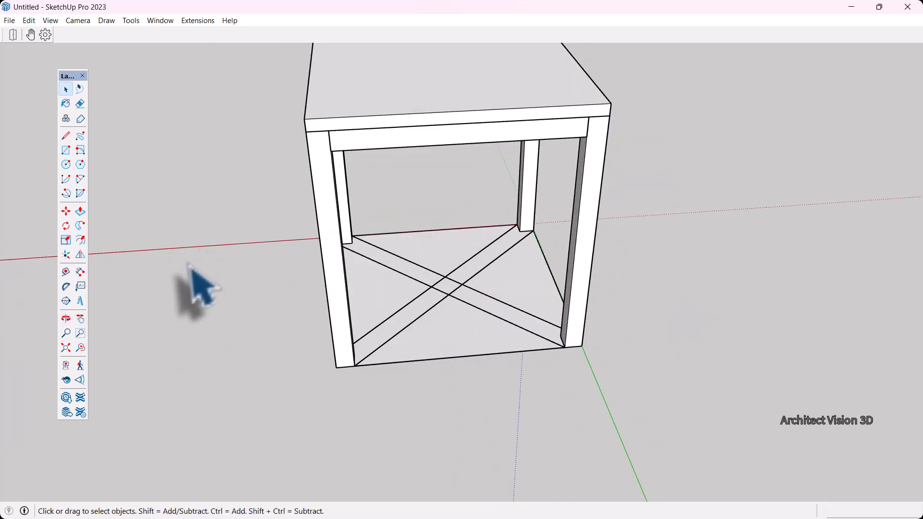
{"action": "left_click", "coordinate": [65, 273]}
{"action": "middle_click_drag", "start_coordinate": [288, 308], "coordinate": [433, 308]}
{"action": "scroll", "coordinate": [433, 307], "scroll_direction": "up", "scroll_amount": 3}
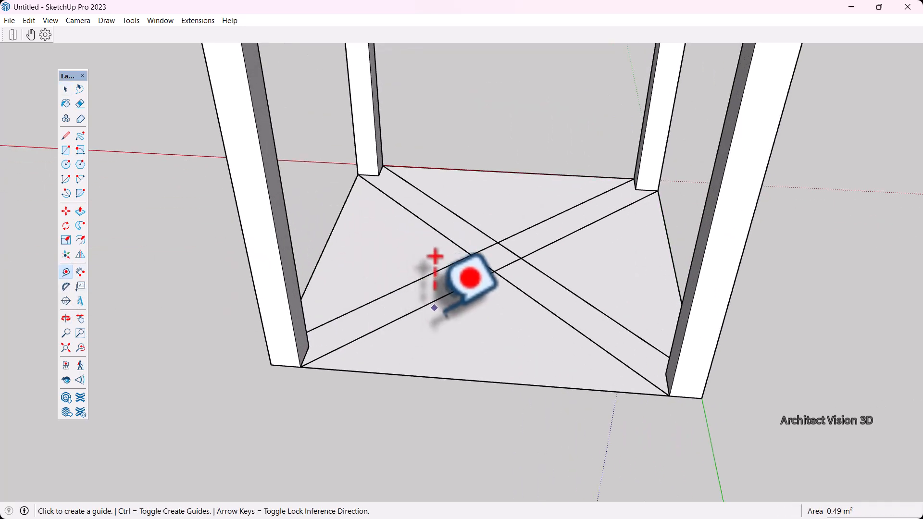
{"action": "scroll", "coordinate": [434, 295], "scroll_direction": "down", "scroll_amount": 2}
{"action": "middle_click_drag", "start_coordinate": [433, 295], "coordinate": [561, 372]}
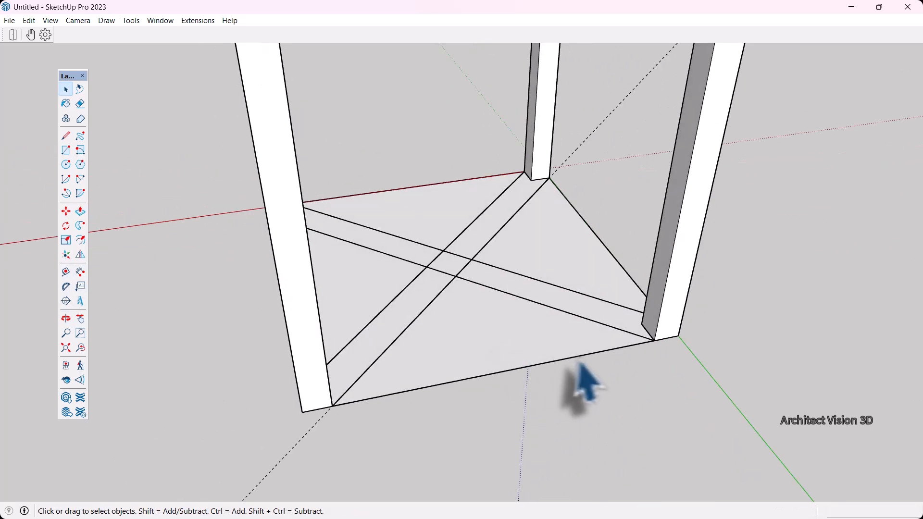
{"action": "scroll", "coordinate": [592, 298], "scroll_direction": "down", "scroll_amount": 5}
{"action": "middle_click_drag", "start_coordinate": [592, 298], "coordinate": [491, 336]}
{"action": "scroll", "coordinate": [493, 332], "scroll_direction": "up", "scroll_amount": 3}
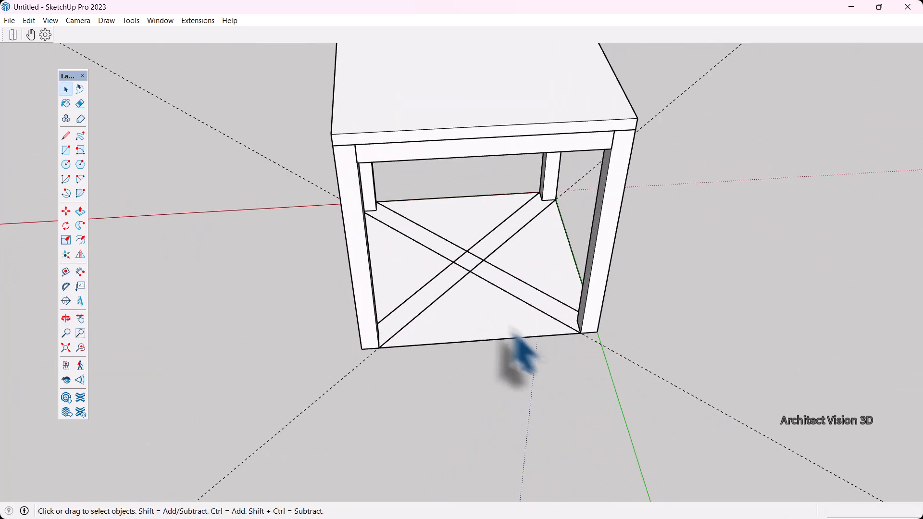
Add two more guides parallel to the cross diagonals, offset about 424 mm through the front legs' inner corners.
{"action": "key", "text": "t"}
{"action": "left_click", "coordinate": [536, 306]}
{"action": "scroll", "coordinate": [553, 279], "scroll_direction": "up", "scroll_amount": 2}
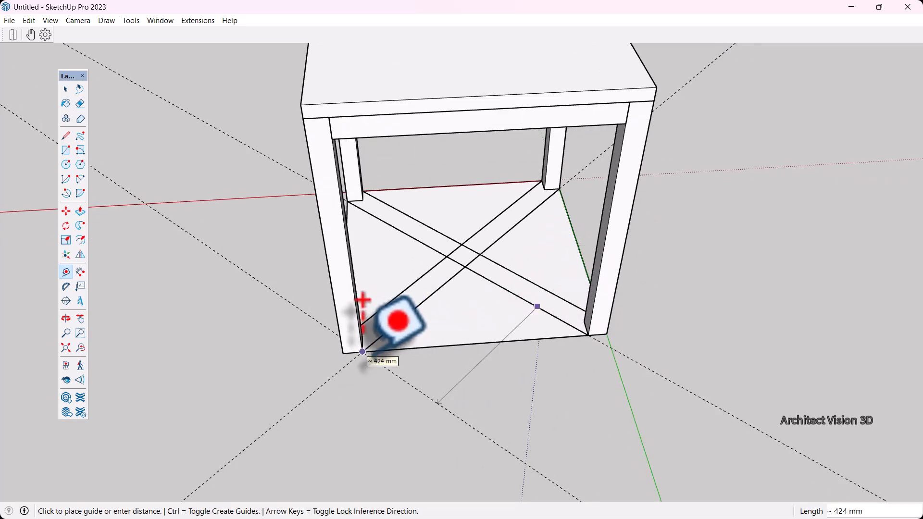
{"action": "middle_click_drag", "start_coordinate": [368, 351], "coordinate": [474, 274]}
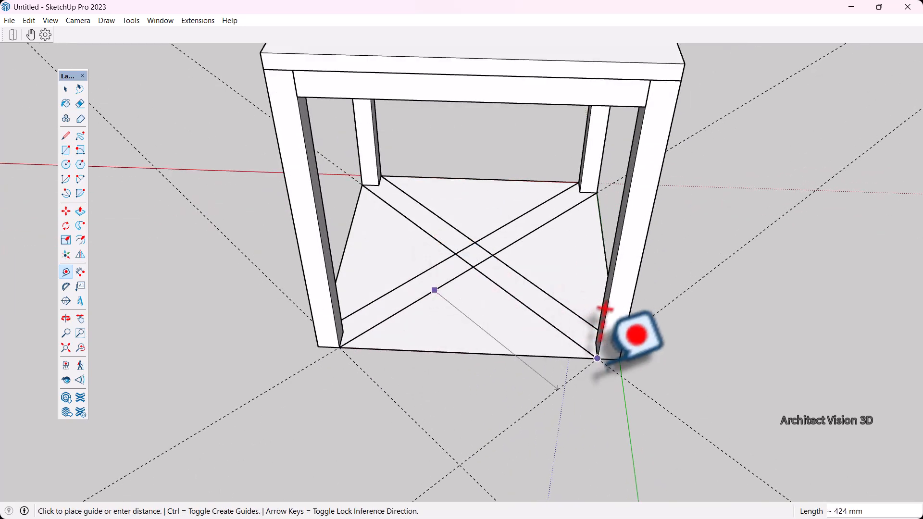
{"action": "middle_click_drag", "start_coordinate": [577, 308], "coordinate": [505, 387]}
{"action": "key", "text": "space"}
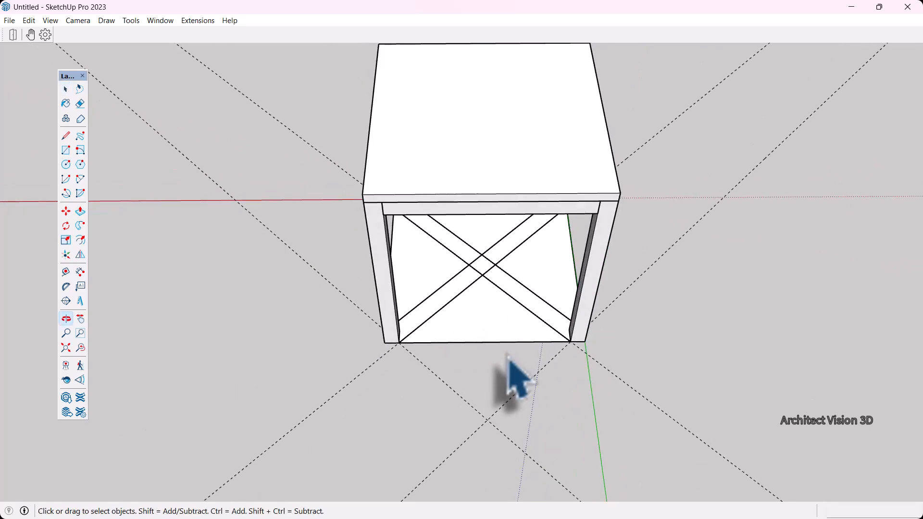
Draw a rotated rectangle of about 424 × 424 mm from the cross intersection through the front leg corner to the guide intersection.
{"action": "scroll", "coordinate": [521, 389], "scroll_direction": "up", "scroll_amount": 2}
{"action": "scroll", "coordinate": [529, 409], "scroll_direction": "up", "scroll_amount": 1}
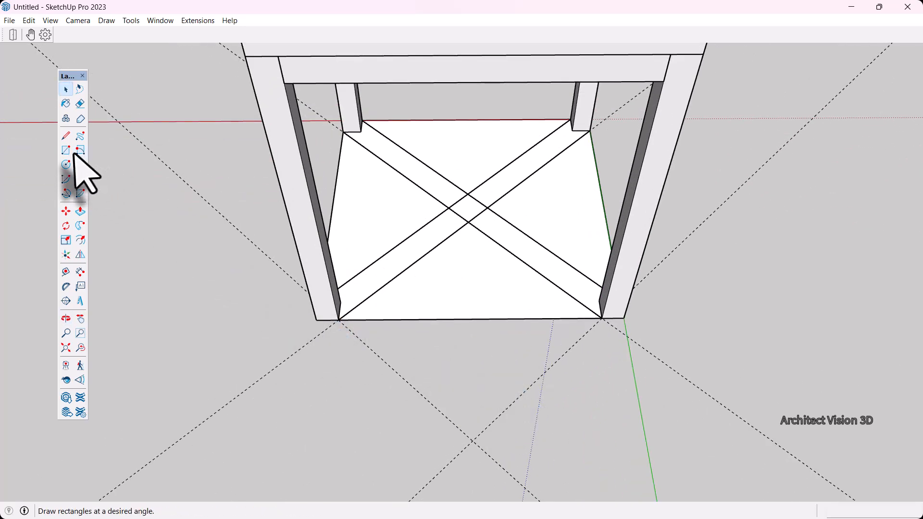
{"action": "middle_click_drag", "start_coordinate": [337, 310], "coordinate": [320, 284]}
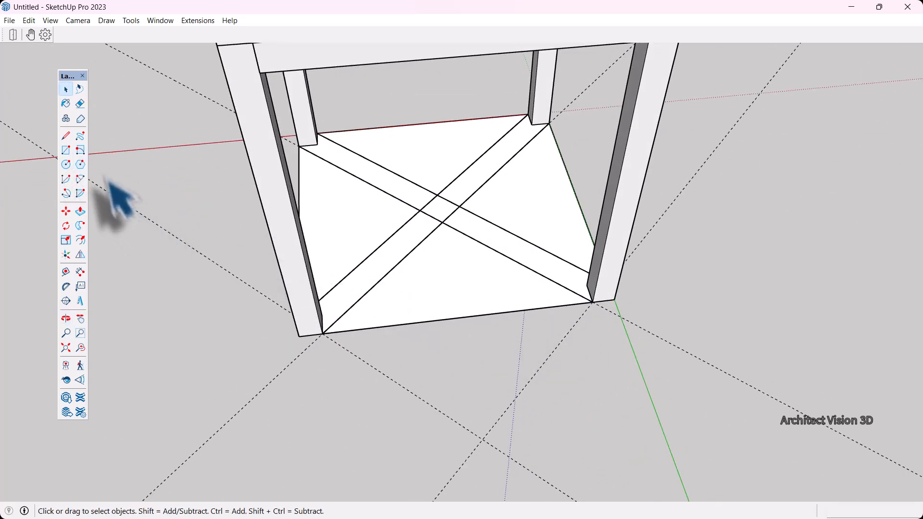
{"action": "left_click", "coordinate": [80, 152]}
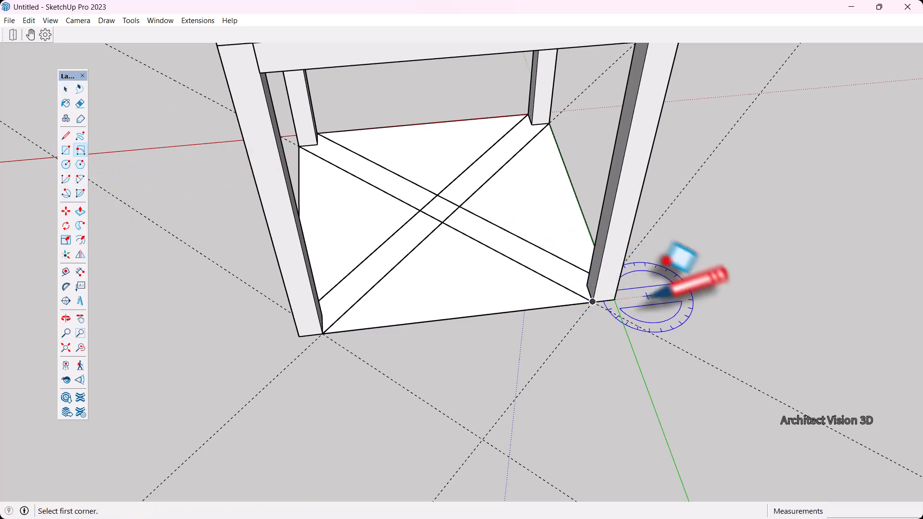
{"action": "scroll", "coordinate": [422, 175], "scroll_direction": "up", "scroll_amount": 3}
{"action": "left_click", "coordinate": [393, 204]}
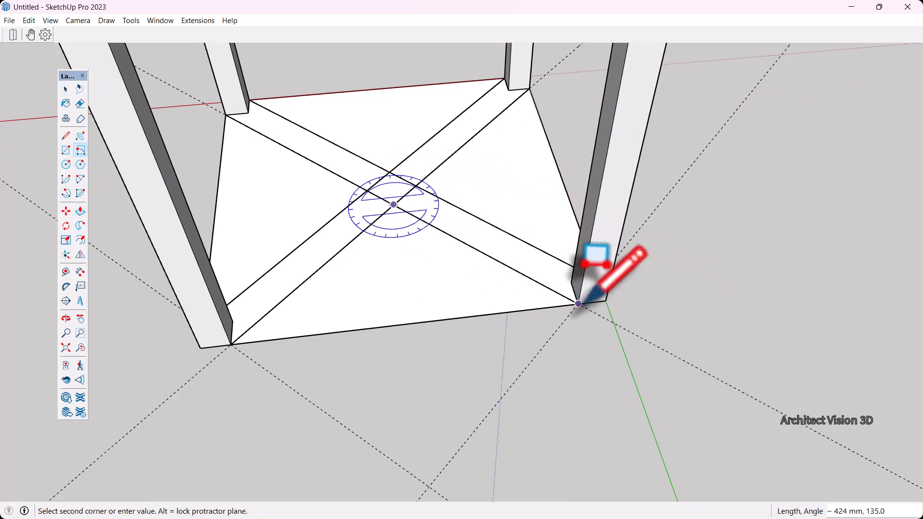
{"action": "left_click", "coordinate": [579, 304]}
{"action": "left_click", "coordinate": [429, 487]}
{"action": "scroll", "coordinate": [478, 350], "scroll_direction": "down", "scroll_amount": 3}
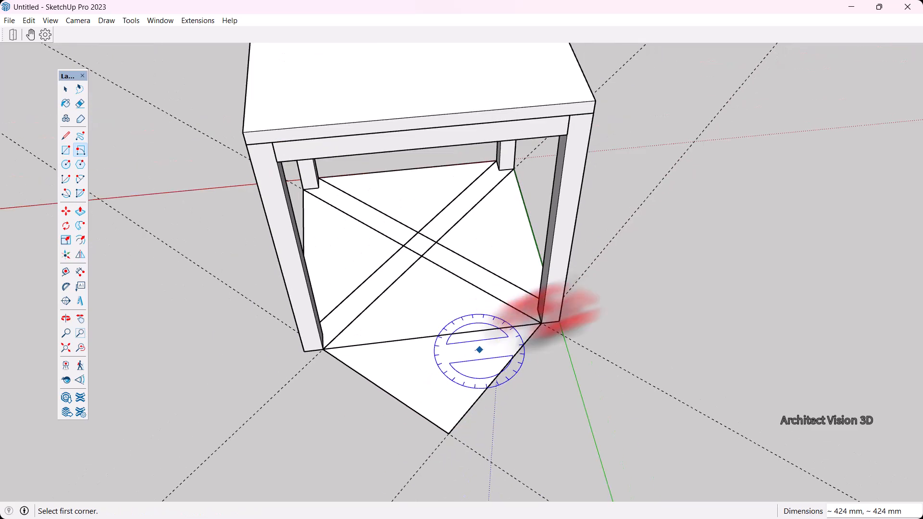
Undo the rotated square drawn between the base cross and the front guides.
{"action": "middle_click_drag", "start_coordinate": [649, 307], "coordinate": [642, 288]}
{"action": "key", "text": "space"}
{"action": "left_click", "coordinate": [476, 365]}
{"action": "left_click", "coordinate": [428, 327], "text": "shift"}
{"action": "scroll", "coordinate": [351, 312], "scroll_direction": "up", "scroll_amount": 1}
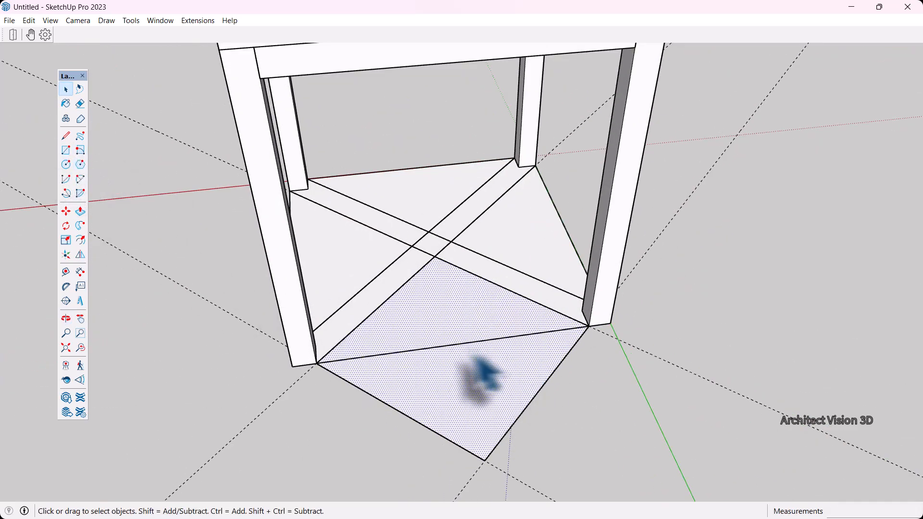
{"action": "middle_click_drag", "start_coordinate": [478, 371], "coordinate": [471, 351]}
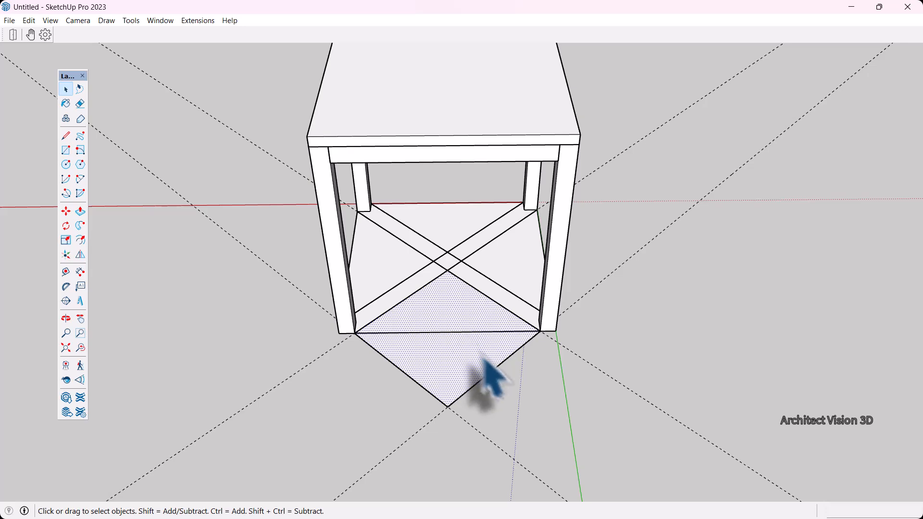
{"action": "middle_click_drag", "start_coordinate": [482, 358], "coordinate": [423, 304]}
{"action": "key", "text": "ctrl+z"}
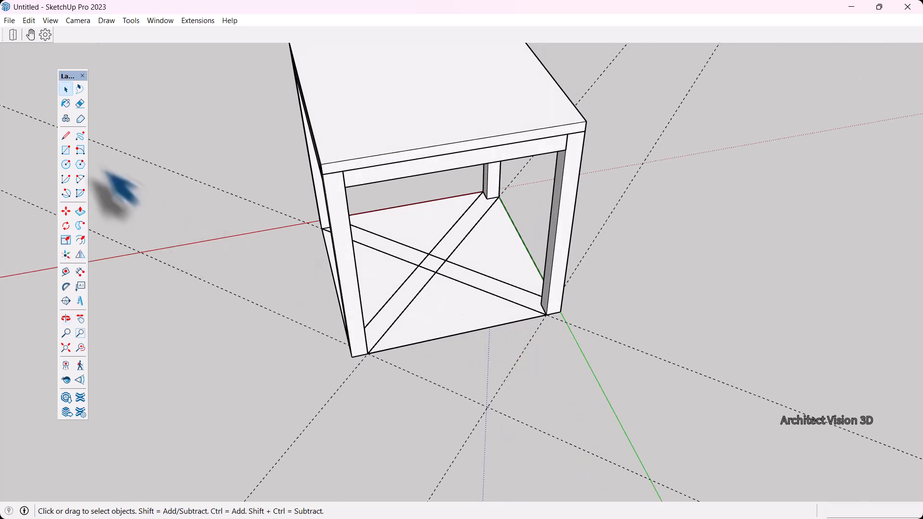
{"action": "left_click", "coordinate": [69, 154]}
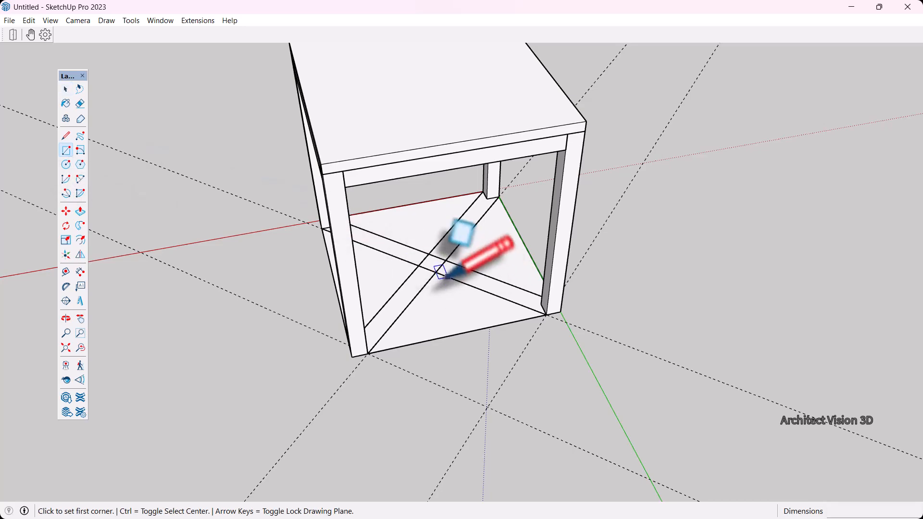
{"action": "left_click", "coordinate": [436, 272]}
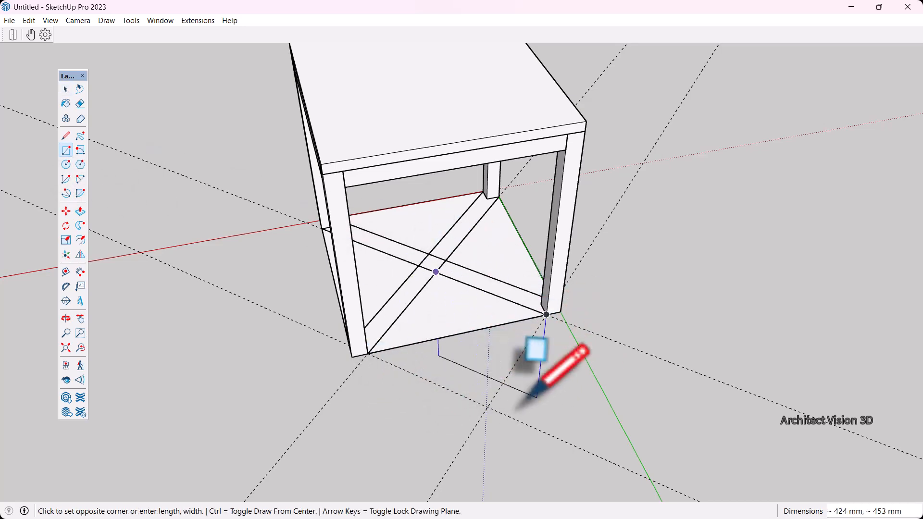
{"action": "middle_click_drag", "start_coordinate": [500, 371], "coordinate": [541, 342]}
{"action": "key", "text": "space"}
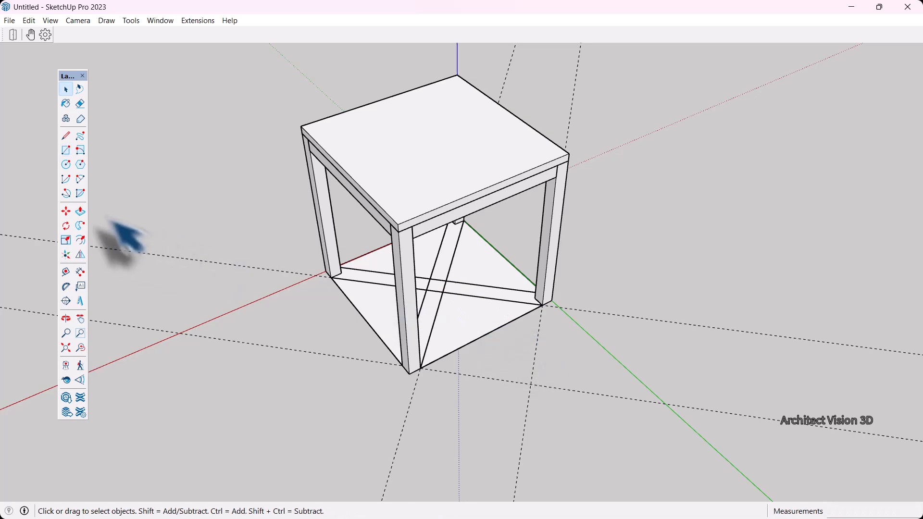
Outline a square with lines about 424 mm long, joining the cross intersection, both front leg corners and the guide intersection.
{"action": "left_click", "coordinate": [67, 136]}
{"action": "scroll", "coordinate": [524, 308], "scroll_direction": "up", "scroll_amount": 5}
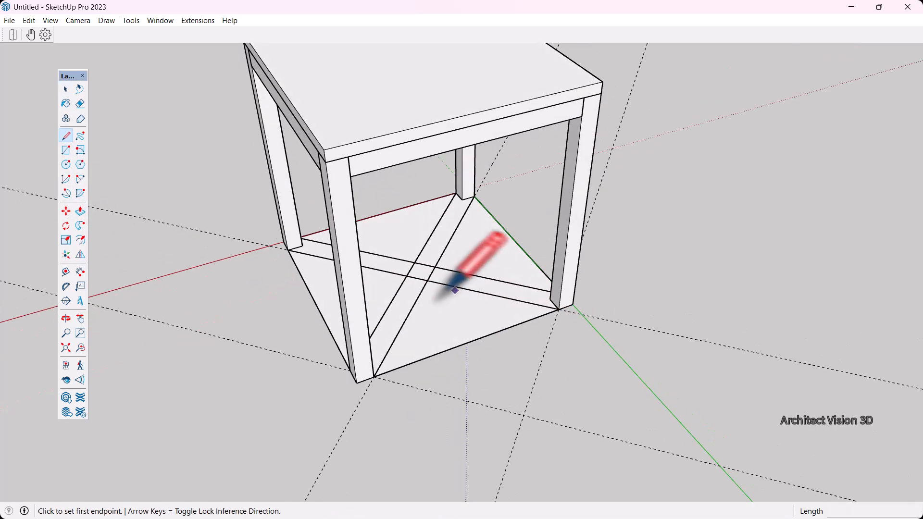
{"action": "left_click", "coordinate": [428, 280]}
{"action": "left_click", "coordinate": [566, 310]}
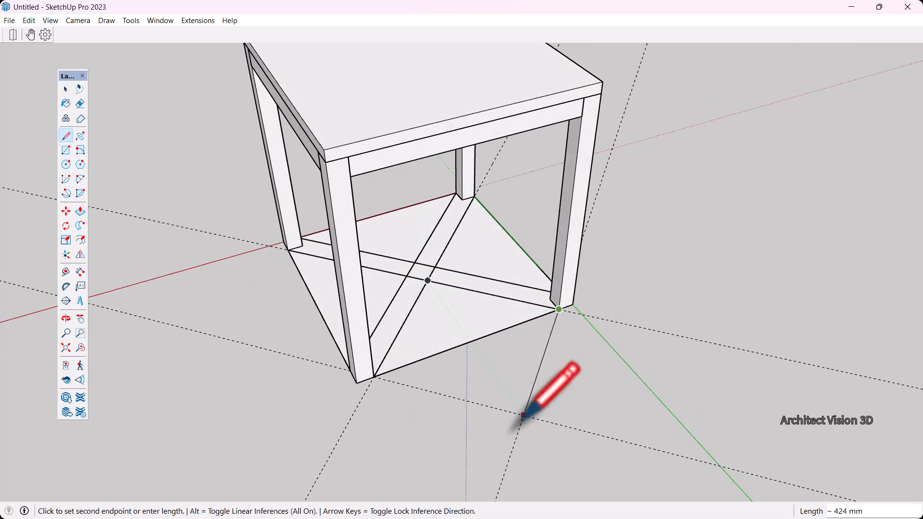
{"action": "left_click", "coordinate": [523, 414]}
{"action": "left_click", "coordinate": [375, 377]}
{"action": "left_click", "coordinate": [428, 280]}
Delete the face of the line-drawn square, keeping its outline.
{"action": "key", "text": "space"}
{"action": "left_click", "coordinate": [509, 377]}
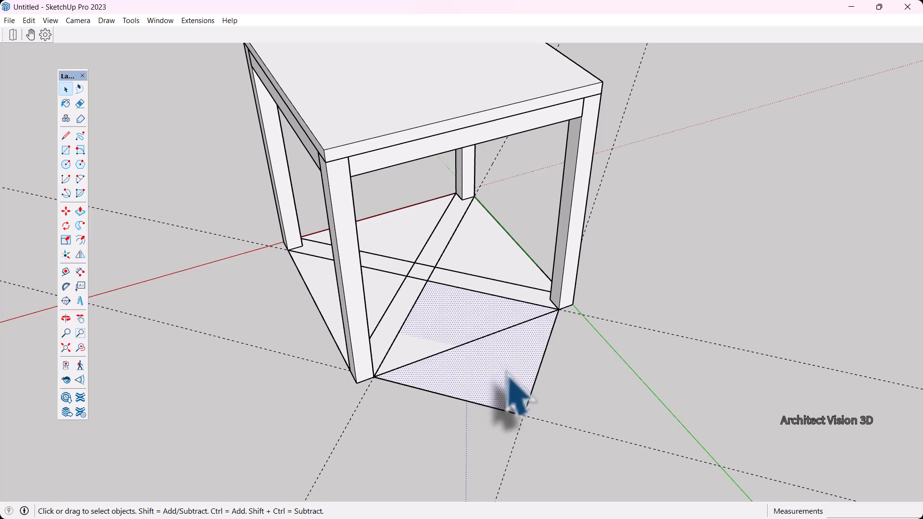
{"action": "key", "text": "Delete"}
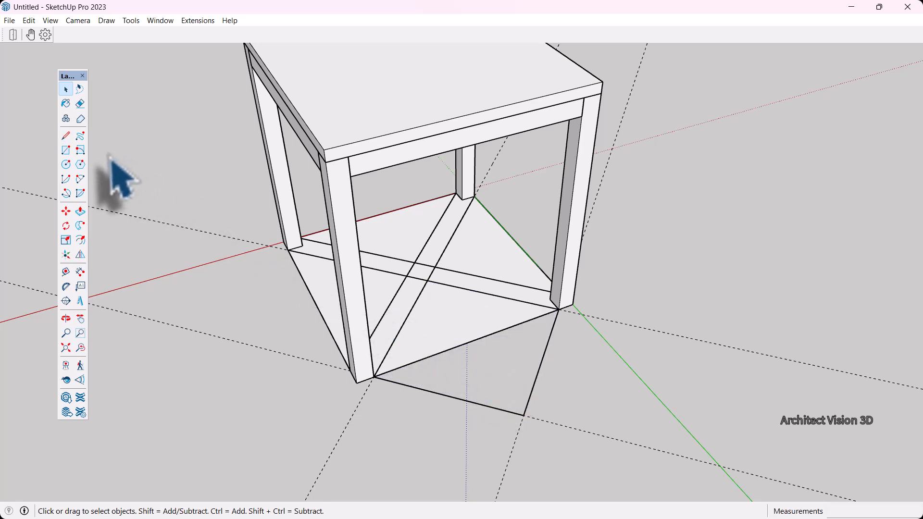
Draw a rotated rectangle over the square outline, from the cross intersection through the front leg corner to the guide intersection.
{"action": "left_click", "coordinate": [81, 151]}
{"action": "left_click", "coordinate": [428, 280]}
{"action": "left_click", "coordinate": [556, 318]}
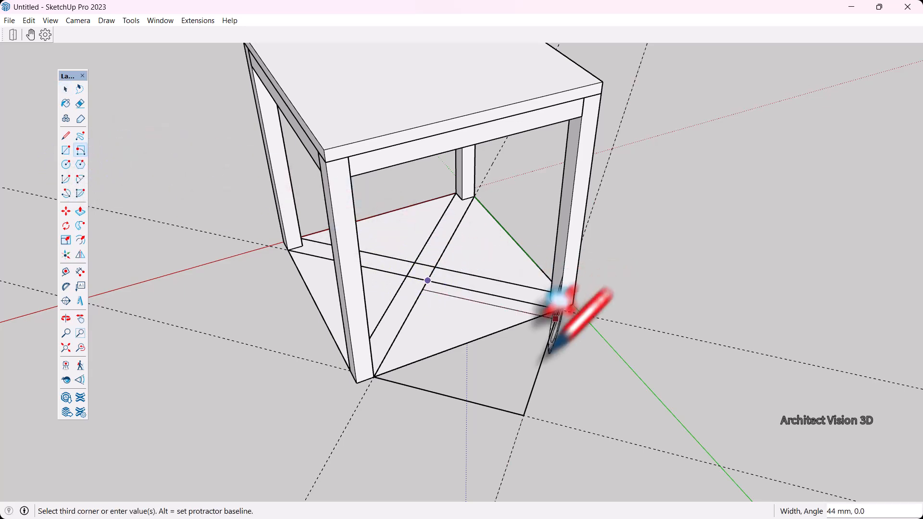
{"action": "left_click", "coordinate": [524, 416]}
{"action": "key", "text": "space"}
{"action": "scroll", "coordinate": [468, 360], "scroll_direction": "down", "scroll_amount": 2}
{"action": "middle_click_drag", "start_coordinate": [447, 358], "coordinate": [307, 353]}
{"action": "scroll", "coordinate": [461, 369], "scroll_direction": "up", "scroll_amount": 2}
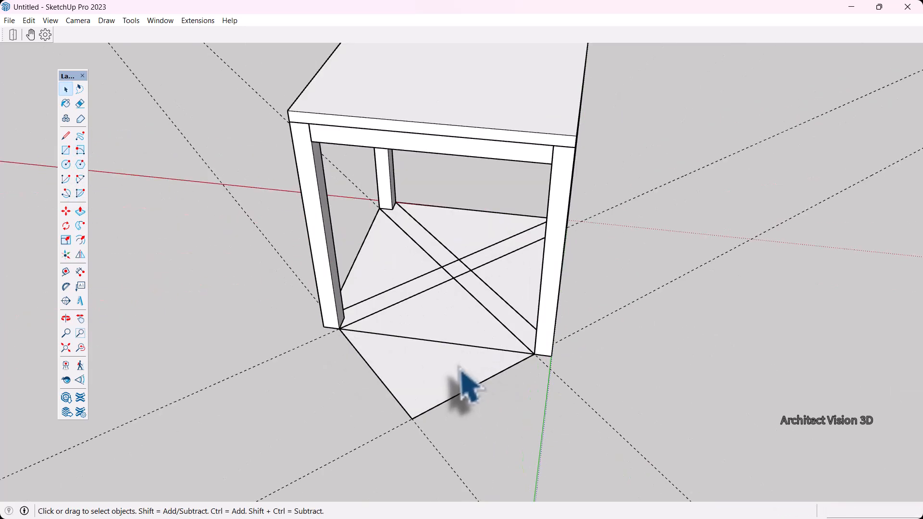
Offset the outline of the rotated square inward by 30 mm.
{"action": "left_click", "coordinate": [460, 370]}
{"action": "scroll", "coordinate": [426, 348], "scroll_direction": "up", "scroll_amount": 4}
{"action": "scroll", "coordinate": [361, 327], "scroll_direction": "down", "scroll_amount": 1}
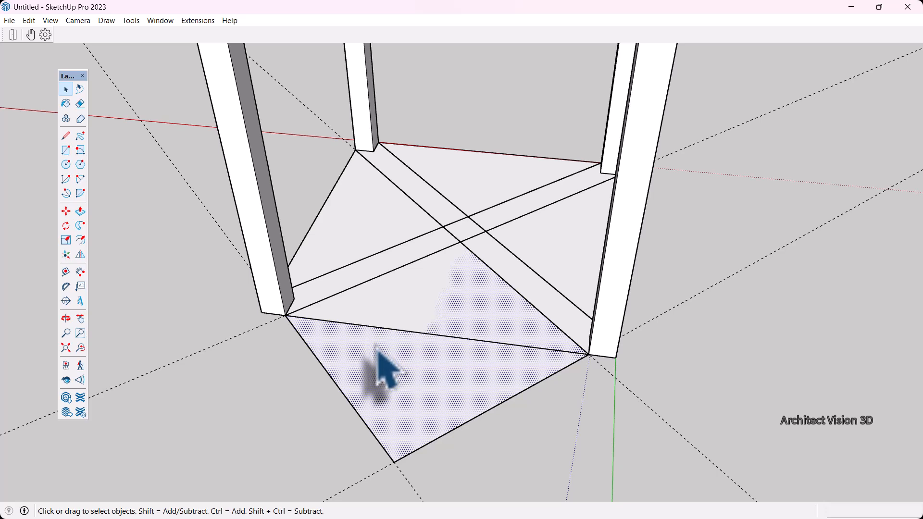
{"action": "key", "text": "f"}
{"action": "left_click", "coordinate": [342, 392]}
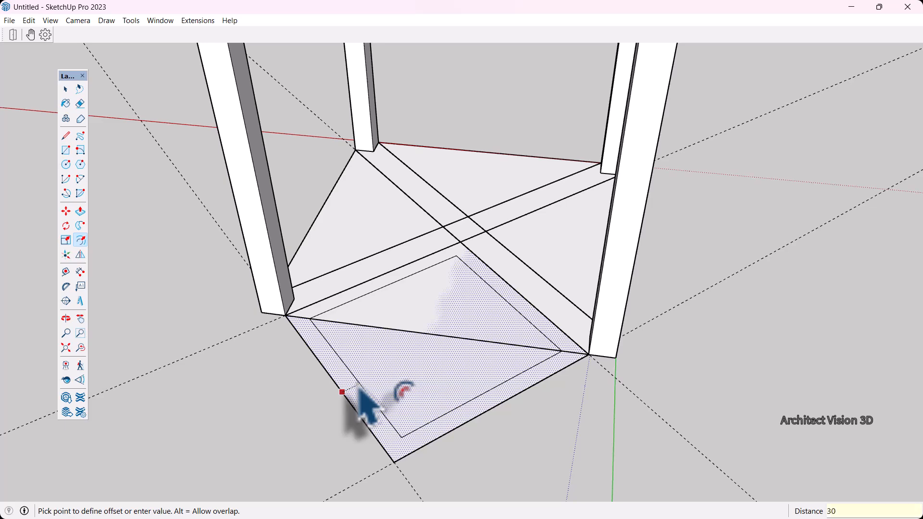
{"action": "key", "text": "Return"}
{"action": "key", "text": "space"}
Erase the inner face of the offset square, leaving only the surrounding frame.
{"action": "scroll", "coordinate": [575, 315], "scroll_direction": "down", "scroll_amount": 2}
{"action": "middle_click_drag", "start_coordinate": [467, 356], "coordinate": [488, 359]}
{"action": "scroll", "coordinate": [487, 356], "scroll_direction": "up", "scroll_amount": 2}
{"action": "left_click", "coordinate": [487, 345]}
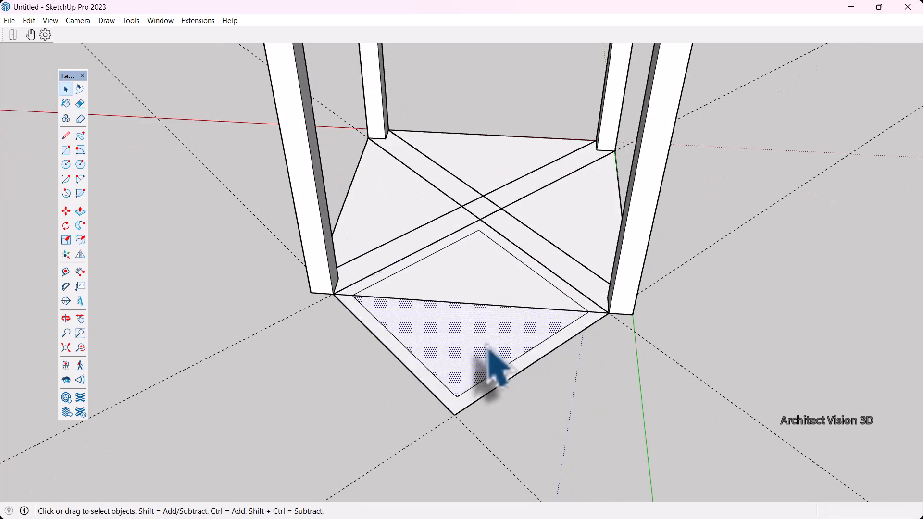
{"action": "scroll", "coordinate": [495, 368], "scroll_direction": "up", "scroll_amount": 5}
{"action": "right_click", "coordinate": [495, 334]}
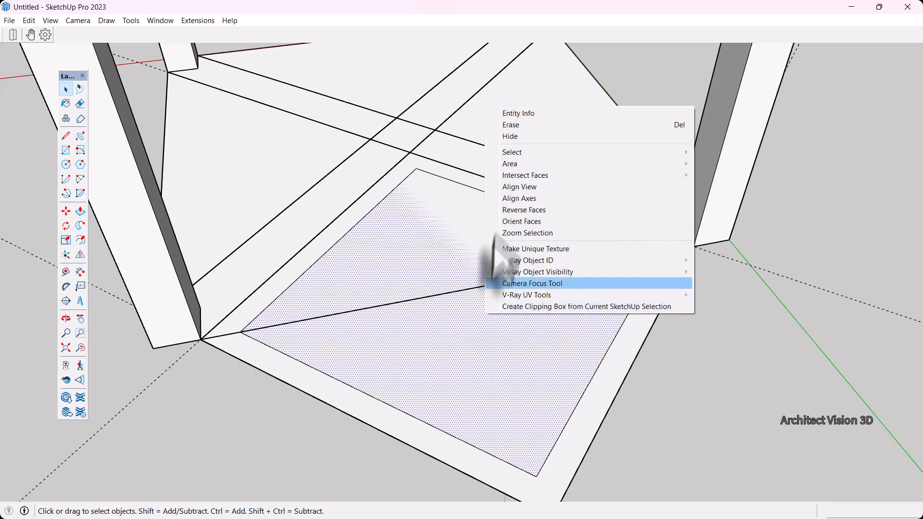
{"action": "left_click", "coordinate": [509, 125]}
{"action": "scroll", "coordinate": [501, 165], "scroll_direction": "down", "scroll_amount": 3}
{"action": "middle_click_drag", "start_coordinate": [501, 165], "coordinate": [596, 281]}
{"action": "scroll", "coordinate": [596, 281], "scroll_direction": "up", "scroll_amount": 3}
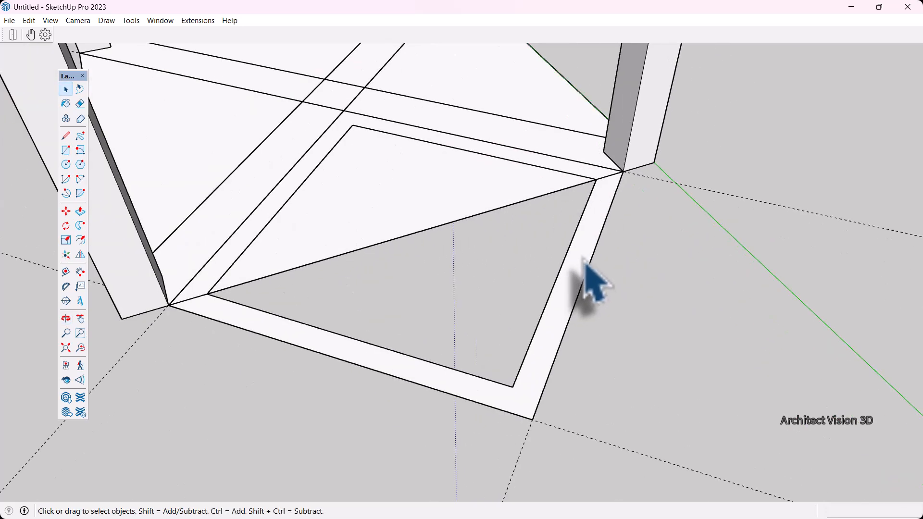
{"action": "left_click", "coordinate": [585, 264]}
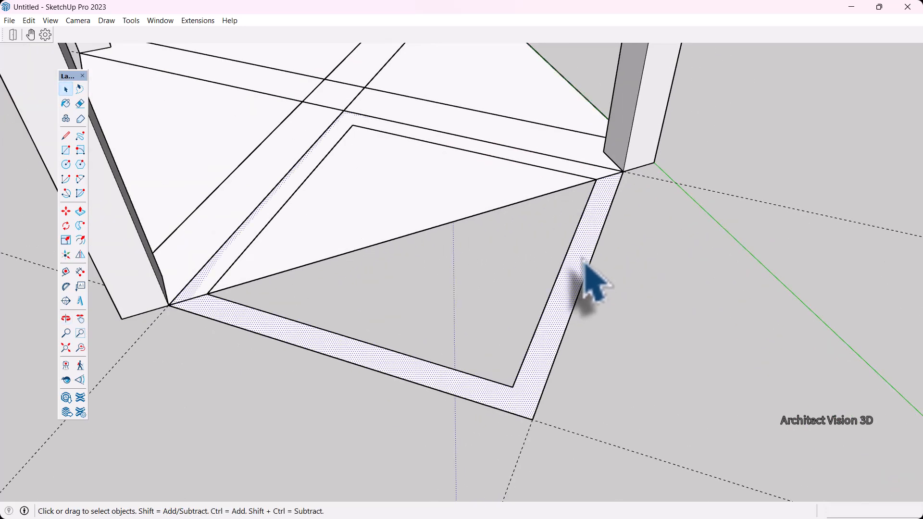
{"action": "left_click", "coordinate": [630, 289]}
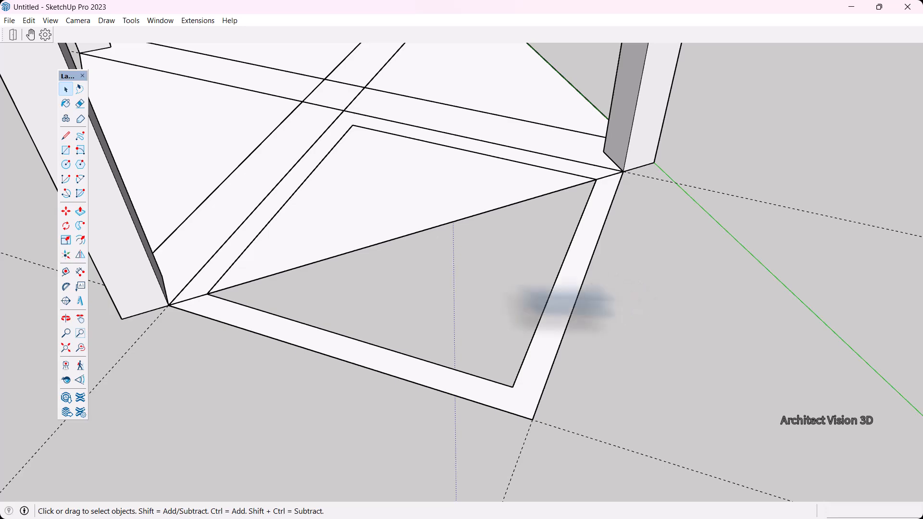
Extrude the square frame upward 30 mm and make the solid frame a group.
{"action": "left_click", "coordinate": [80, 212]}
{"action": "left_click", "coordinate": [553, 349]}
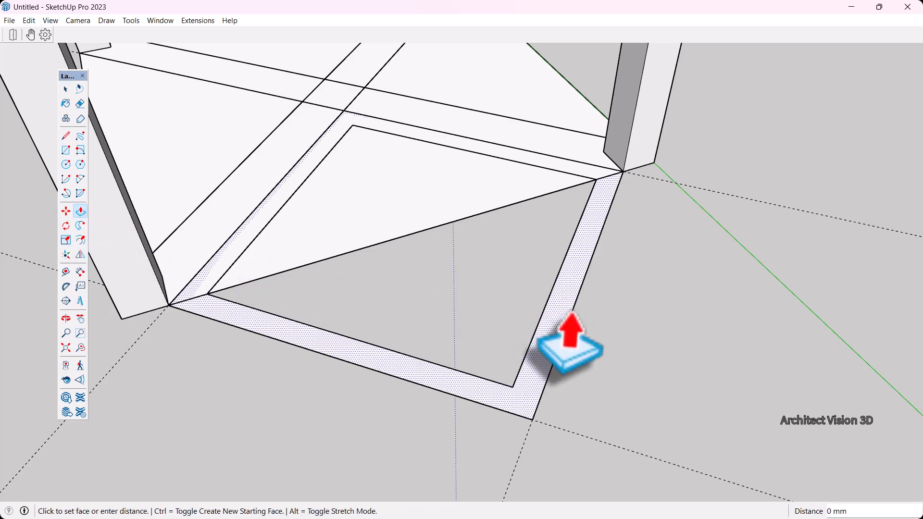
{"action": "type", "text": "30"}
{"action": "key", "text": "Return"}
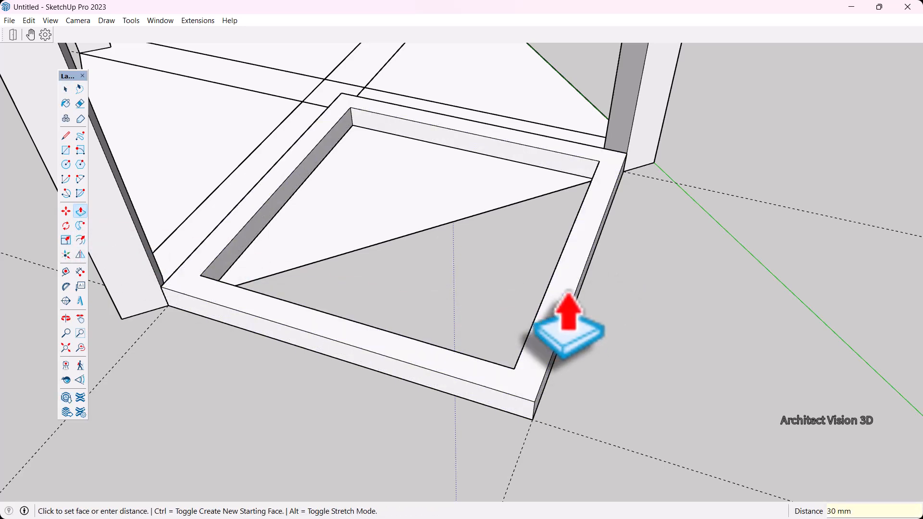
{"action": "triple_click", "coordinate": [577, 315]}
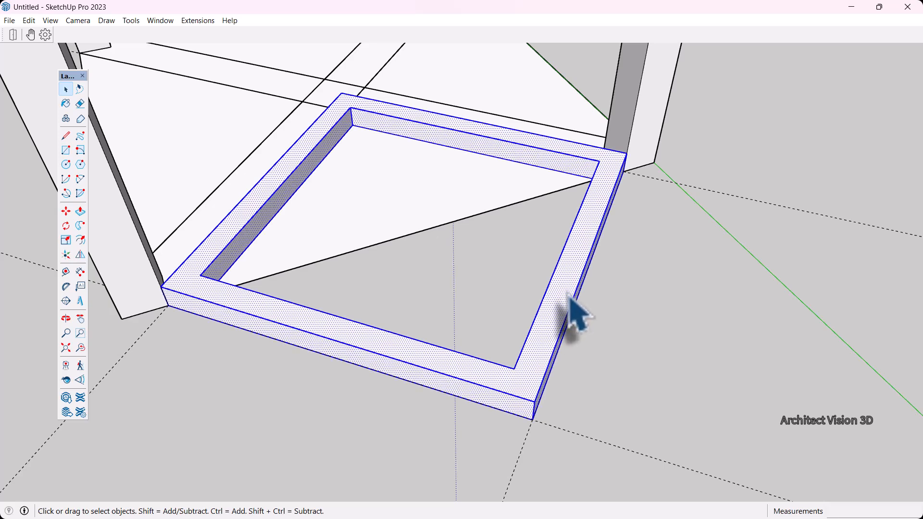
{"action": "right_click", "coordinate": [572, 311]}
{"action": "left_click", "coordinate": [620, 385]}
Place two guides through the frame's inner corner nearest the left table leg, in line with the frame's inner edges.
{"action": "mouse_move", "coordinate": [626, 404]}
{"action": "middle_mouse_down"}
{"action": "mouse_move", "coordinate": [751, 481]}
{"action": "mouse_move", "coordinate": [616, 414]}
{"action": "middle_mouse_up"}
{"action": "scroll", "coordinate": [616, 413], "scroll_direction": "up", "scroll_amount": 5}
{"action": "left_click", "coordinate": [66, 273]}
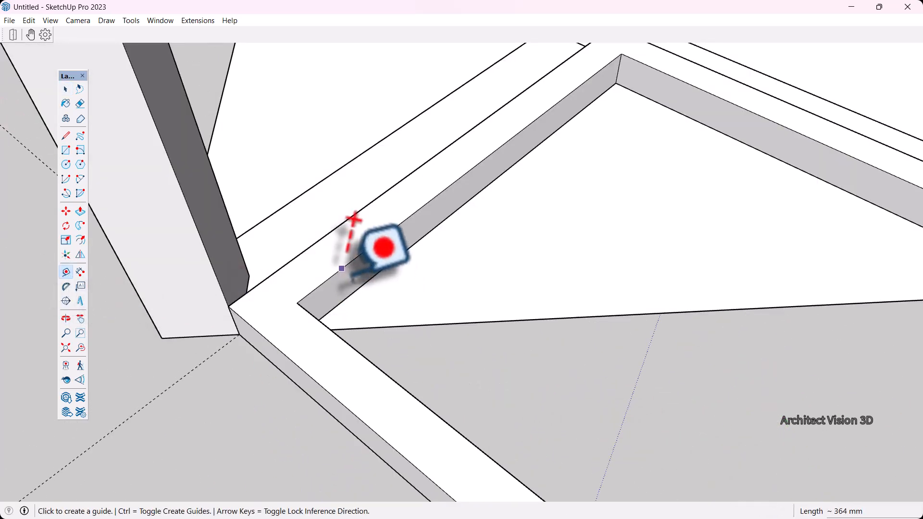
{"action": "scroll", "coordinate": [357, 306], "scroll_direction": "up", "scroll_amount": 3}
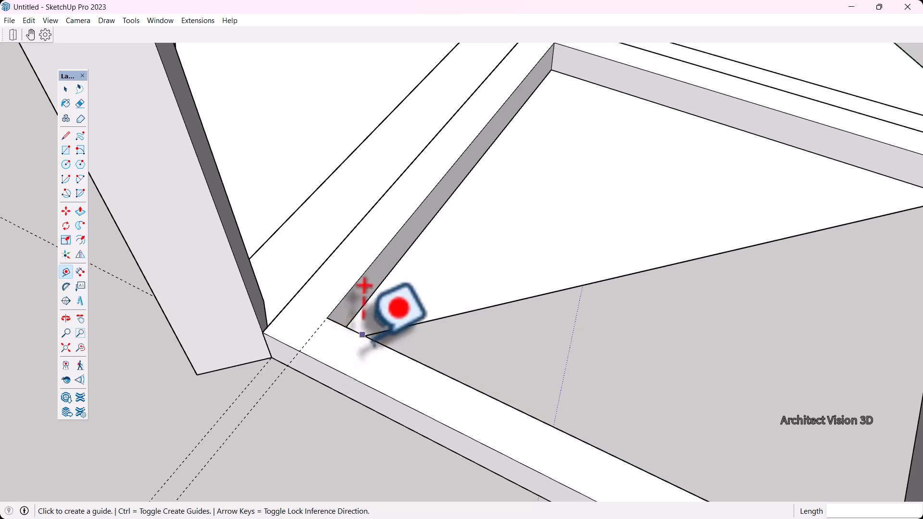
{"action": "left_click", "coordinate": [363, 334]}
{"action": "left_click", "coordinate": [365, 332]}
{"action": "scroll", "coordinate": [369, 322], "scroll_direction": "down", "scroll_amount": 1}
{"action": "key", "text": "space"}
{"action": "scroll", "coordinate": [368, 331], "scroll_direction": "up", "scroll_amount": 2}
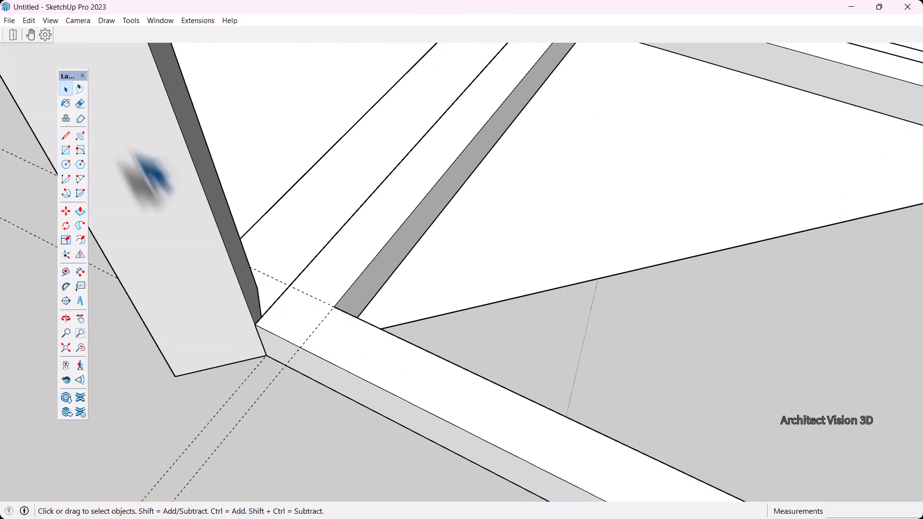
Draw lines along the guides to outline a 30 mm square on top of the frame's corner beside the left table leg.
{"action": "left_click", "coordinate": [66, 136]}
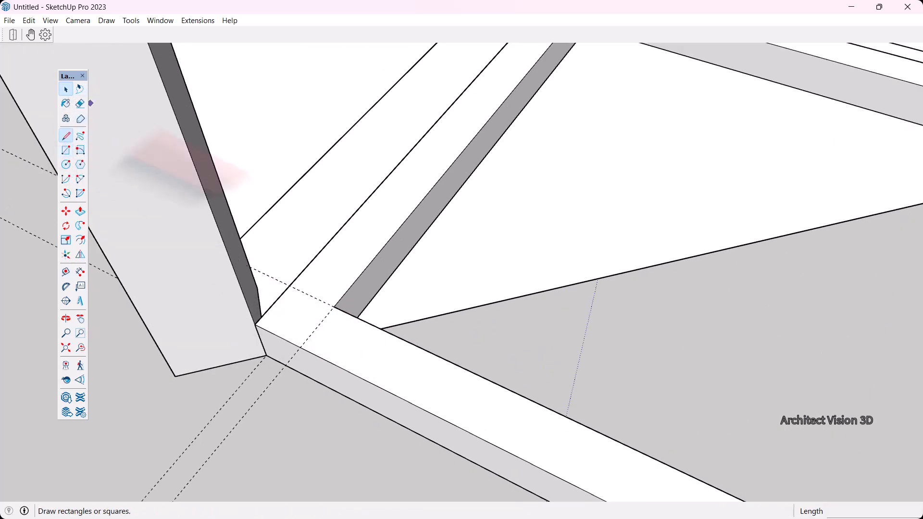
{"action": "left_click", "coordinate": [335, 307]}
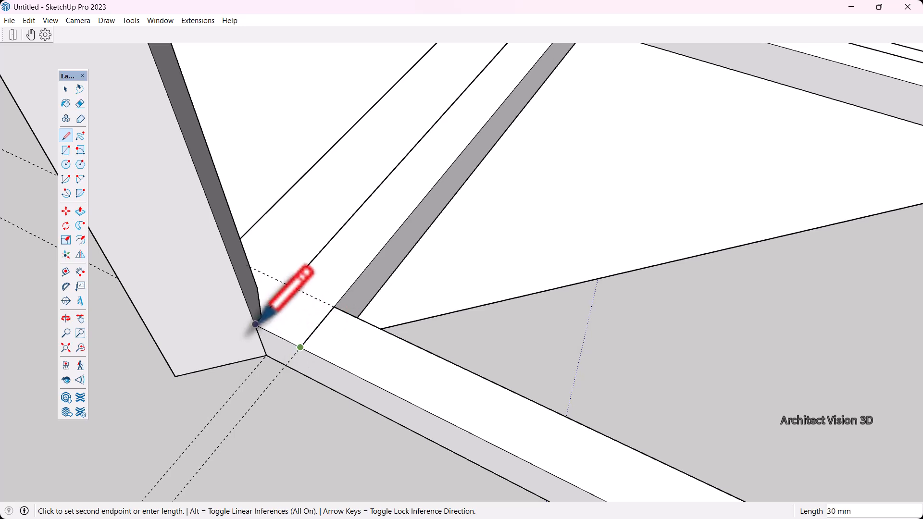
{"action": "key", "text": "space"}
{"action": "scroll", "coordinate": [304, 313], "scroll_direction": "down", "scroll_amount": 2}
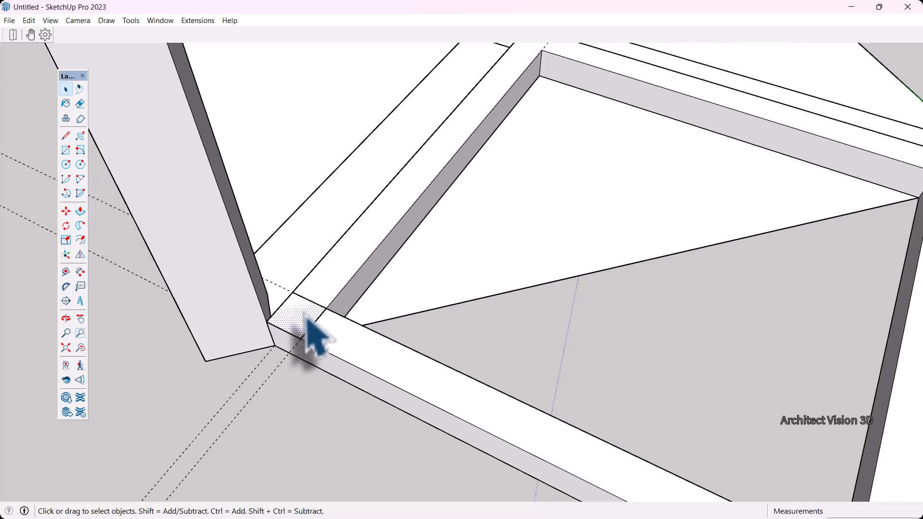
Extrude the corner square upward 320 mm to form the first chair leg.
{"action": "left_click", "coordinate": [80, 212]}
{"action": "left_click", "coordinate": [300, 320]}
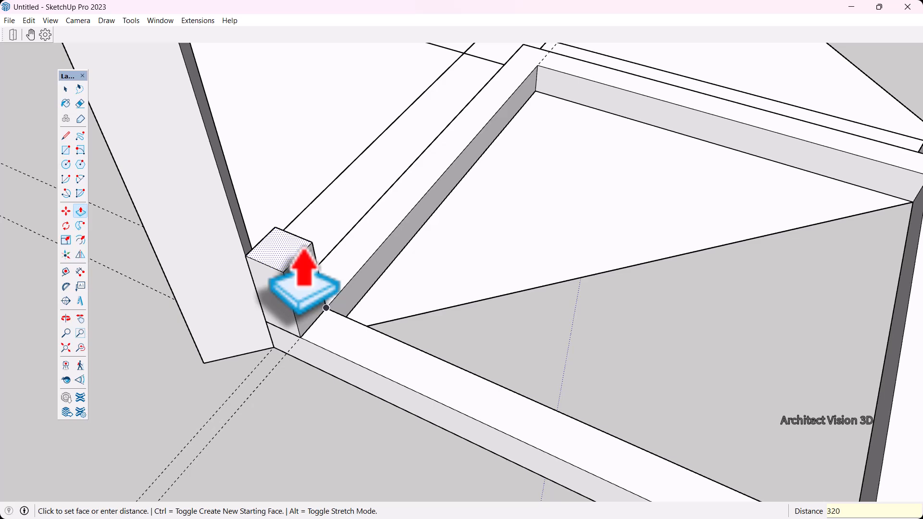
{"action": "left_click", "coordinate": [317, 291]}
{"action": "key", "text": "space"}
{"action": "middle_click_drag", "start_coordinate": [320, 351], "coordinate": [385, 380]}
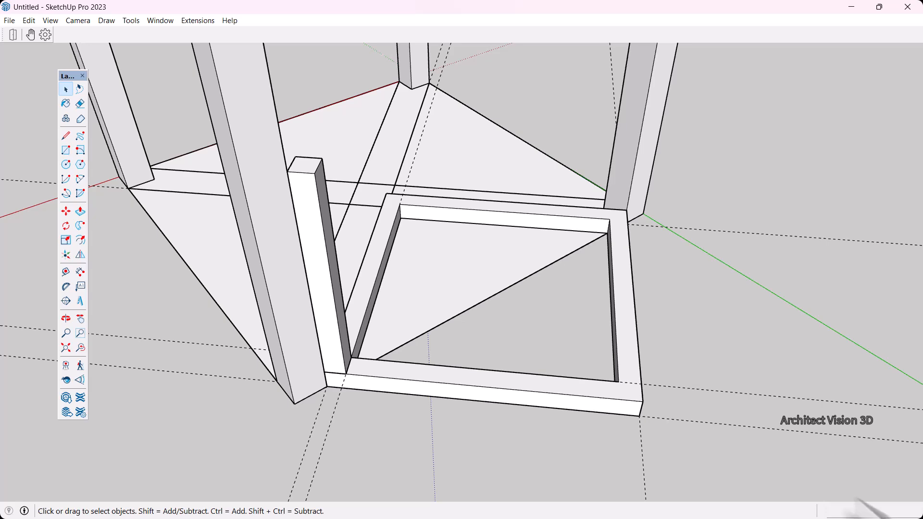
Select all geometry of the first chair leg and make it a group.
{"action": "triple_click", "coordinate": [341, 325]}
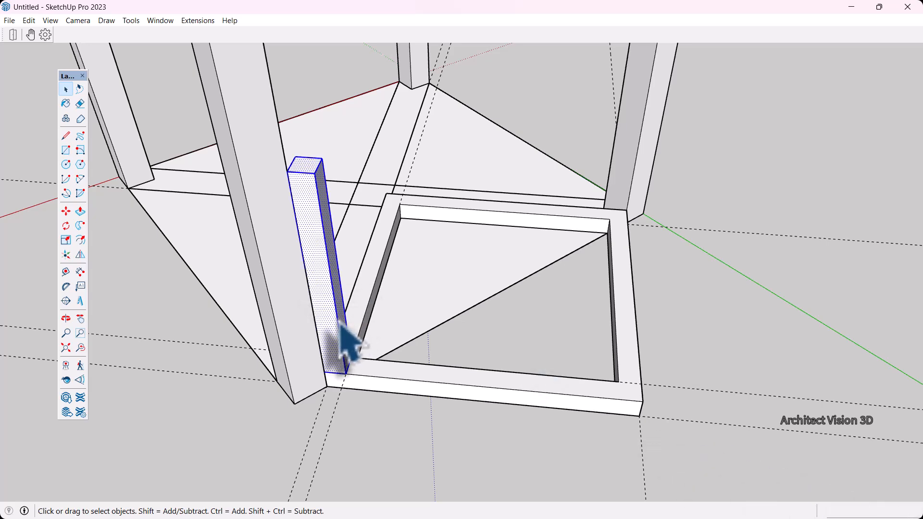
{"action": "right_click", "coordinate": [349, 342]}
{"action": "left_click", "coordinate": [330, 420]}
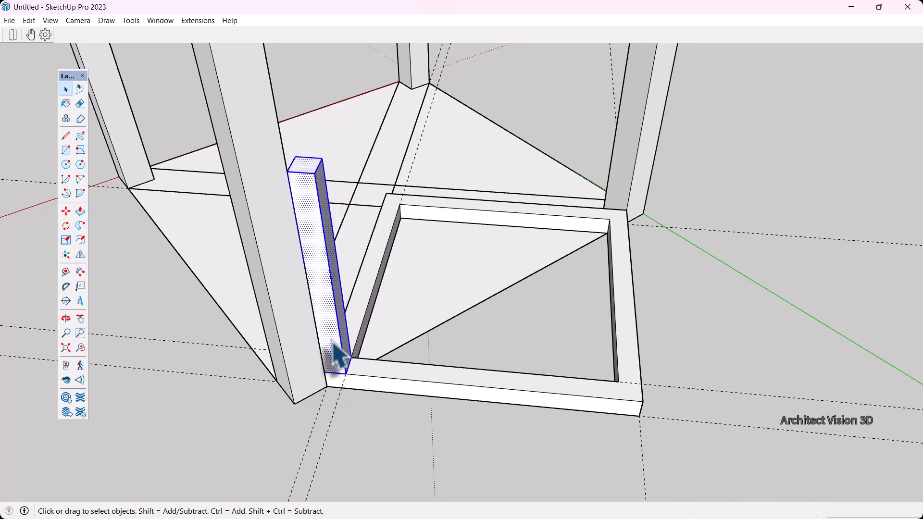
{"action": "right_click", "coordinate": [340, 356]}
{"action": "left_click", "coordinate": [464, 200]}
Copy the leg group along the frame's front edge to the outermost corner, aligning the leg with the corner endpoint.
{"action": "scroll", "coordinate": [371, 310], "scroll_direction": "down", "scroll_amount": 5}
{"action": "scroll", "coordinate": [356, 358], "scroll_direction": "up", "scroll_amount": 5}
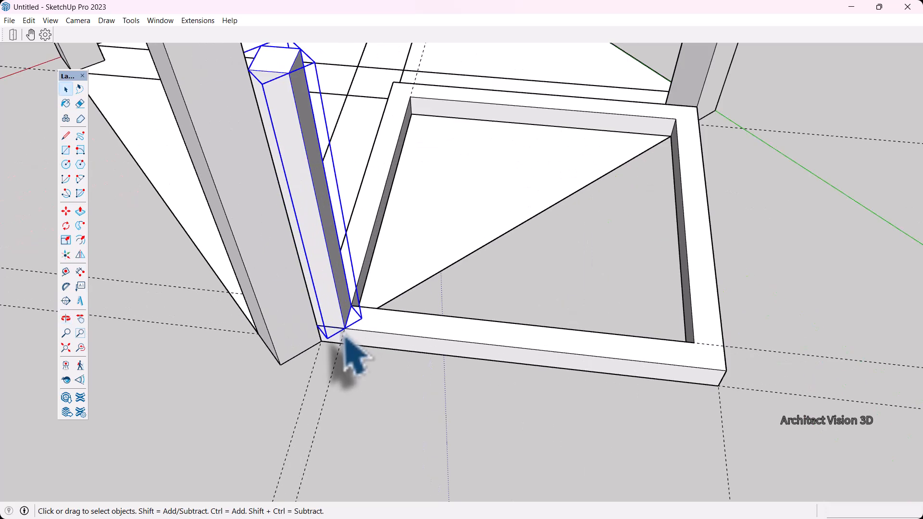
{"action": "key", "text": "m"}
{"action": "scroll", "coordinate": [344, 329], "scroll_direction": "up", "scroll_amount": 2}
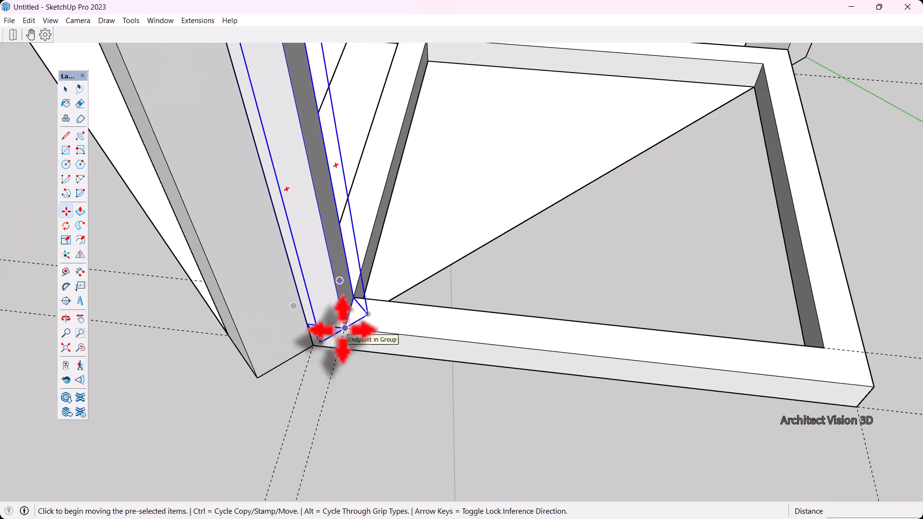
{"action": "key", "text": "space"}
{"action": "scroll", "coordinate": [346, 317], "scroll_direction": "down", "scroll_amount": 1}
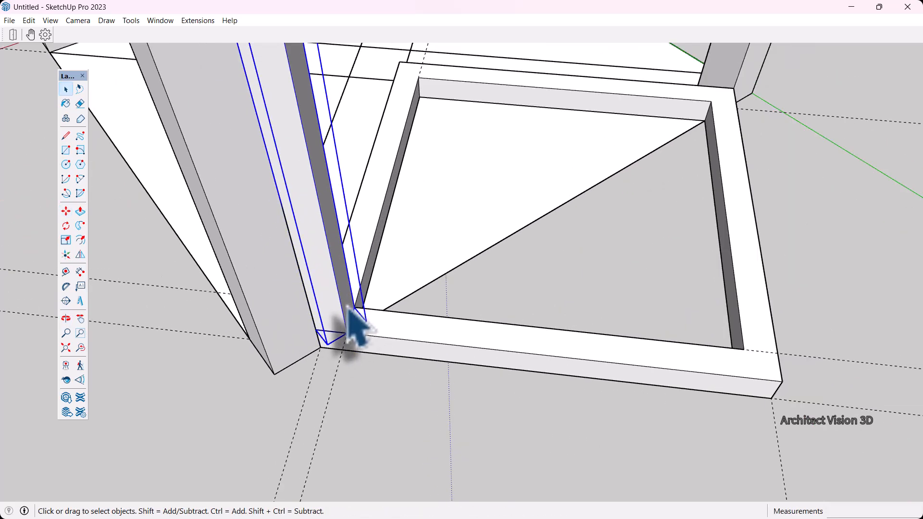
{"action": "left_click", "coordinate": [66, 212]}
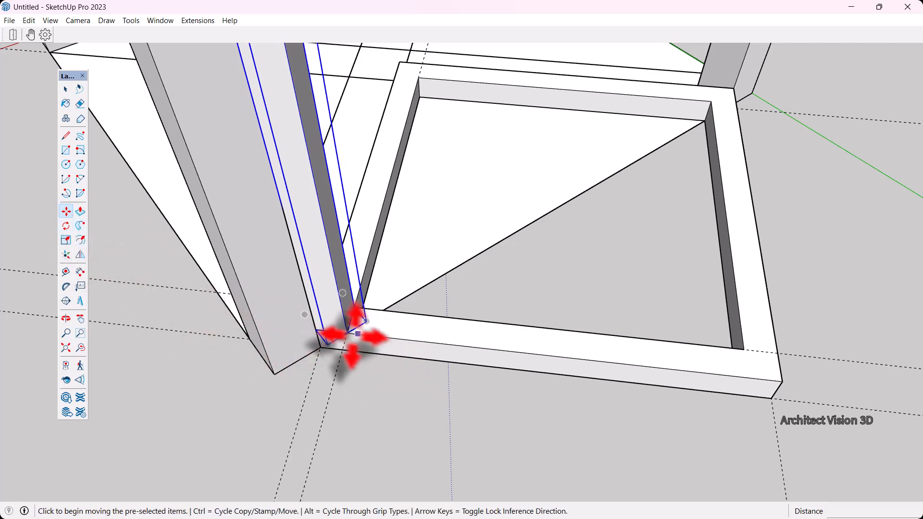
{"action": "left_click", "coordinate": [348, 333]}
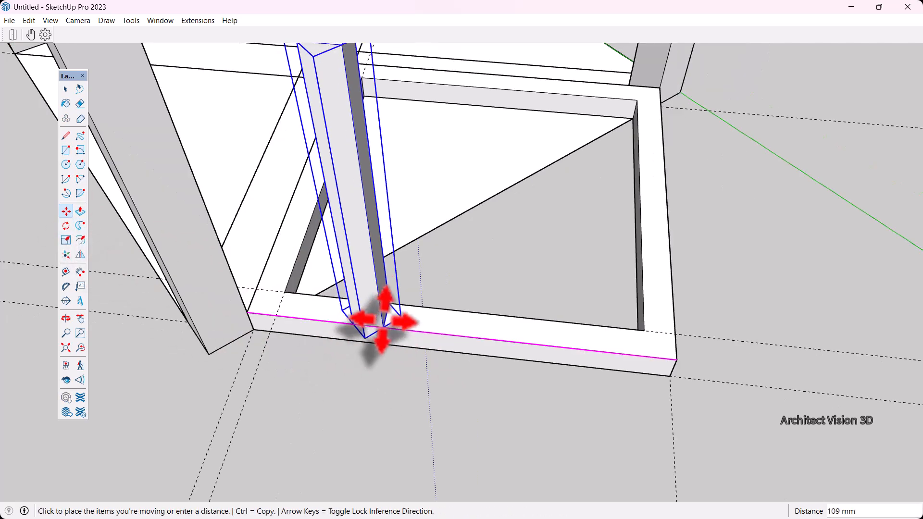
{"action": "key", "text": "ctrl"}
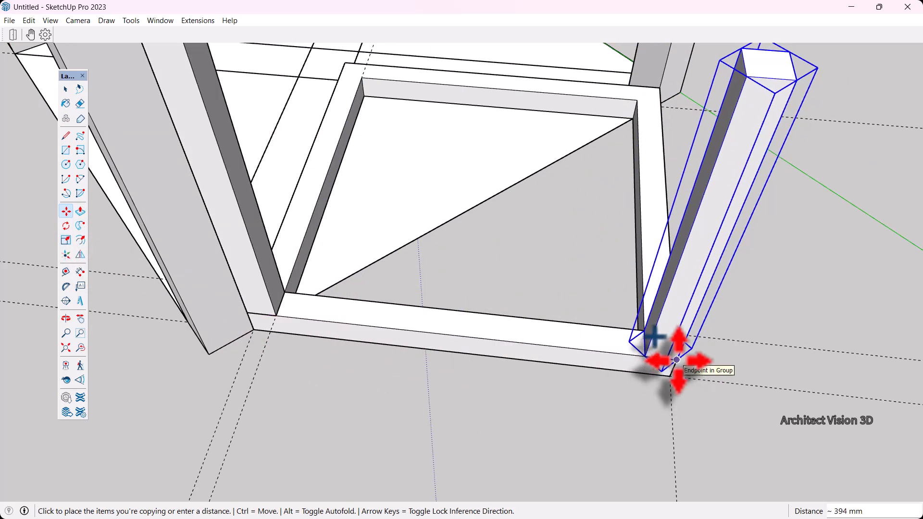
{"action": "left_click", "coordinate": [677, 360]}
{"action": "key", "text": "space"}
{"action": "scroll", "coordinate": [532, 385], "scroll_direction": "down", "scroll_amount": 3}
Select both chair legs and copy them together across the frame to its two remaining corners.
{"action": "middle_click_drag", "start_coordinate": [532, 385], "coordinate": [447, 342]}
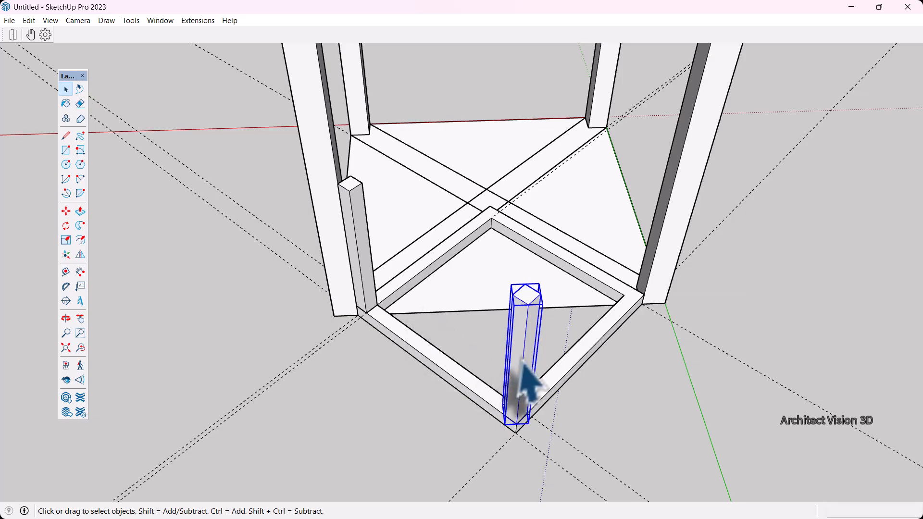
{"action": "middle_click_drag", "start_coordinate": [525, 368], "coordinate": [553, 376]}
{"action": "scroll", "coordinate": [366, 260], "scroll_direction": "up", "scroll_amount": 2}
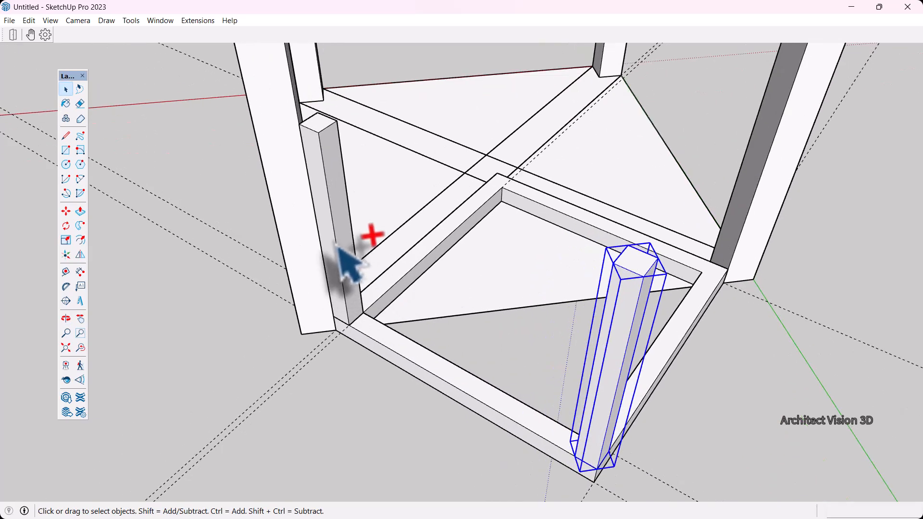
{"action": "left_click", "coordinate": [336, 245], "text": "ctrl"}
{"action": "scroll", "coordinate": [338, 255], "scroll_direction": "down", "scroll_amount": 2}
{"action": "middle_click_drag", "start_coordinate": [463, 320], "coordinate": [412, 309]}
{"action": "middle_click_drag", "start_coordinate": [509, 373], "coordinate": [412, 381]}
{"action": "scroll", "coordinate": [481, 344], "scroll_direction": "up", "scroll_amount": 3}
{"action": "key", "text": "m"}
{"action": "scroll", "coordinate": [442, 380], "scroll_direction": "up", "scroll_amount": 2}
{"action": "key", "text": "ctrl"}
{"action": "left_click", "coordinate": [383, 379]}
{"action": "scroll", "coordinate": [419, 366], "scroll_direction": "down", "scroll_amount": 2}
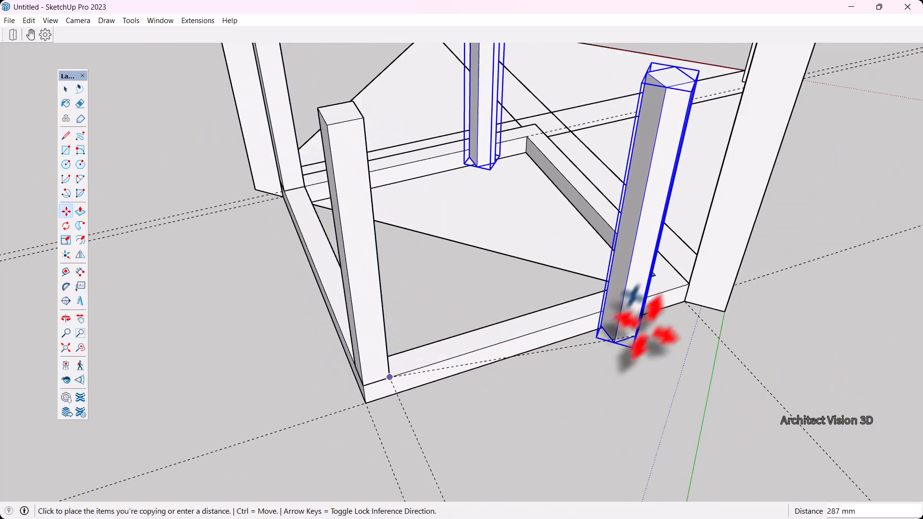
{"action": "scroll", "coordinate": [625, 327], "scroll_direction": "up", "scroll_amount": 1}
{"action": "left_click", "coordinate": [693, 280]}
{"action": "scroll", "coordinate": [517, 344], "scroll_direction": "down", "scroll_amount": 2}
{"action": "middle_click_drag", "start_coordinate": [447, 359], "coordinate": [466, 372]}
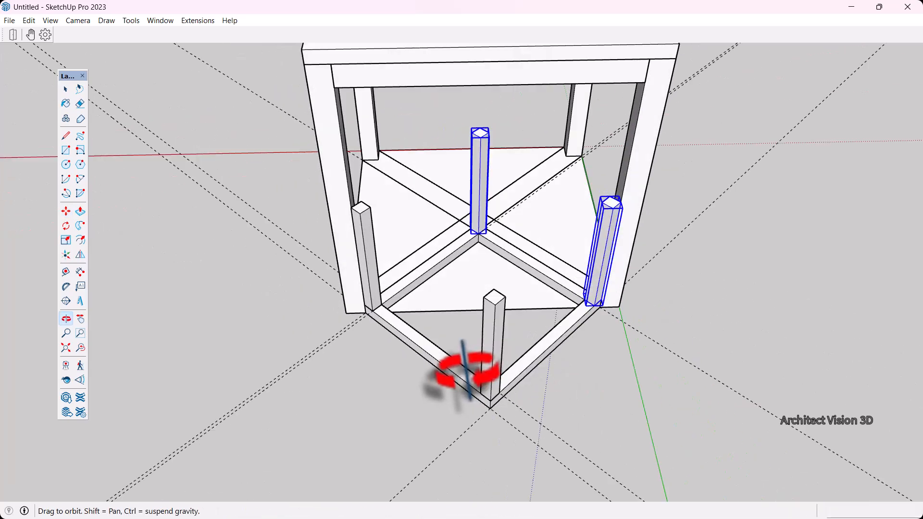
{"action": "middle_click_drag", "start_coordinate": [550, 361], "coordinate": [544, 363]}
{"action": "key", "text": "space"}
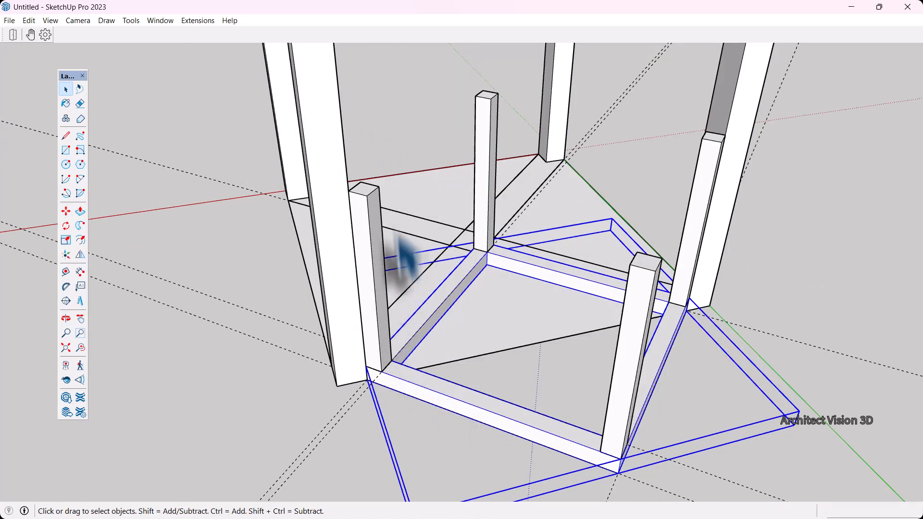
Move the square frame straight up so it rests on the tops of the four chair legs.
{"action": "middle_click_drag", "start_coordinate": [415, 361], "coordinate": [383, 380]}
{"action": "scroll", "coordinate": [399, 390], "scroll_direction": "up", "scroll_amount": 5}
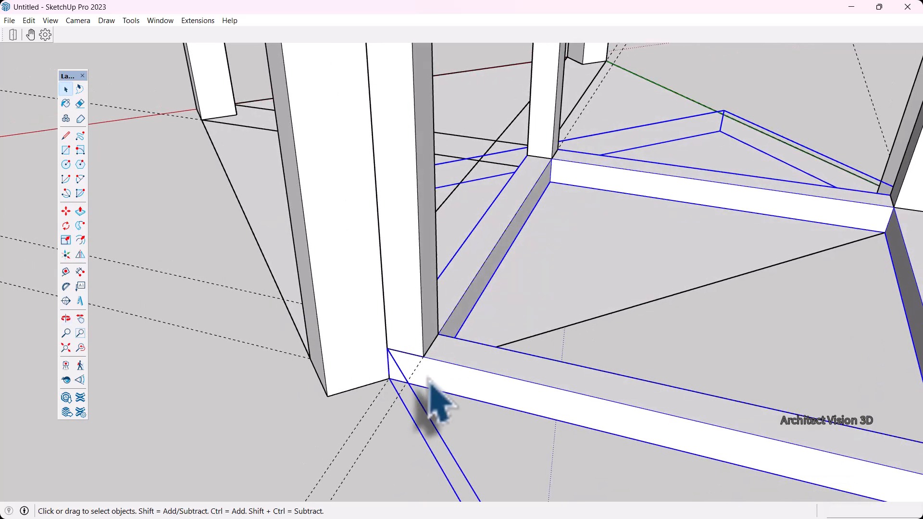
{"action": "key", "text": "m"}
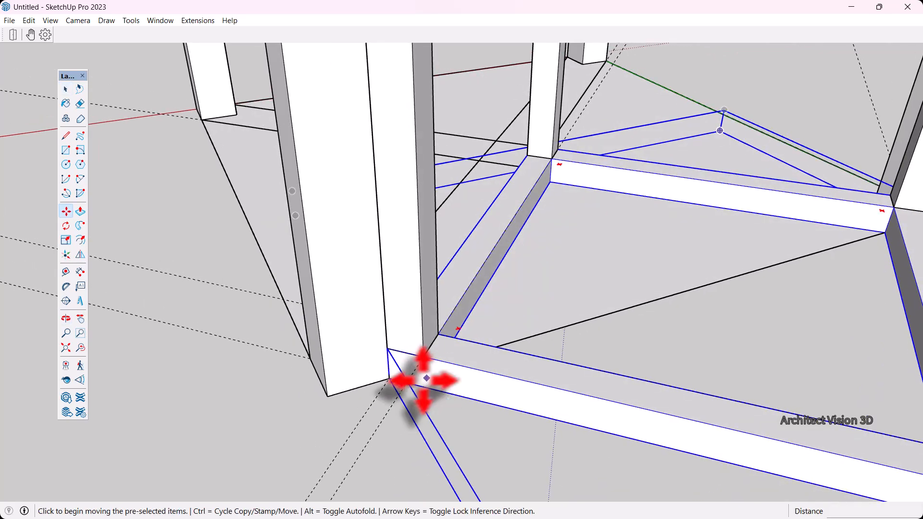
{"action": "left_click", "coordinate": [392, 392]}
{"action": "scroll", "coordinate": [406, 404], "scroll_direction": "down", "scroll_amount": 5}
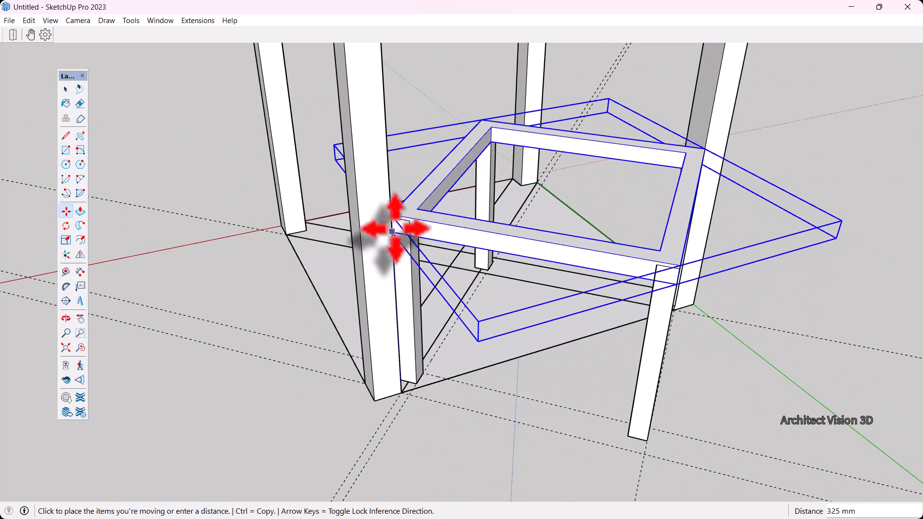
{"action": "scroll", "coordinate": [391, 217], "scroll_direction": "down", "scroll_amount": 5}
{"action": "middle_click_drag", "start_coordinate": [409, 269], "coordinate": [495, 305]}
{"action": "scroll", "coordinate": [569, 282], "scroll_direction": "up", "scroll_amount": 5}
{"action": "key", "text": "space"}
{"action": "scroll", "coordinate": [504, 299], "scroll_direction": "down", "scroll_amount": 4}
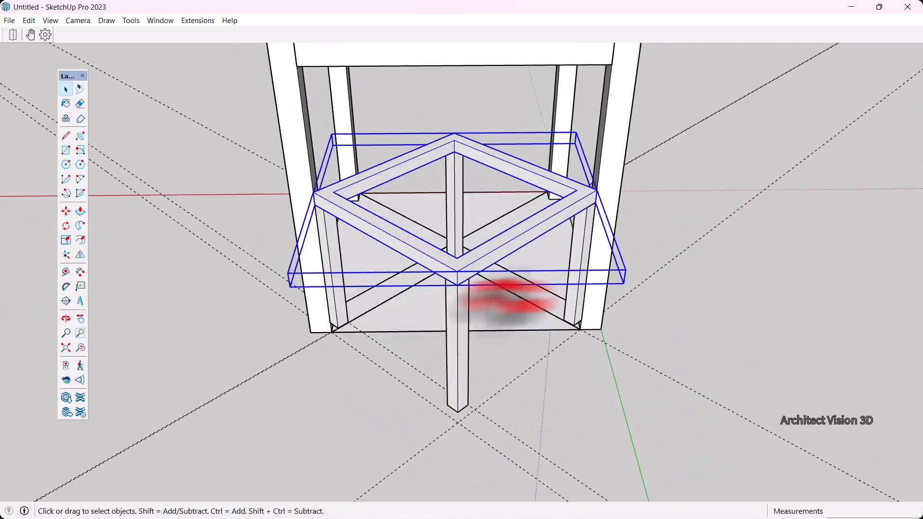
Select the seat frame with all four chair legs and move the assembly down so the leg bottoms meet the floor.
{"action": "scroll", "coordinate": [425, 280], "scroll_direction": "up", "scroll_amount": 4}
{"action": "middle_click_drag", "start_coordinate": [539, 354], "coordinate": [553, 358]}
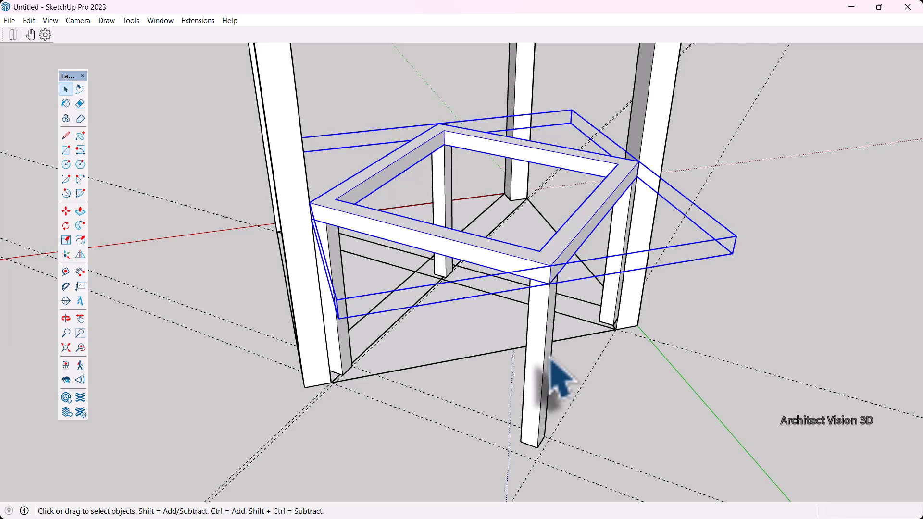
{"action": "left_click", "coordinate": [620, 250], "text": "ctrl"}
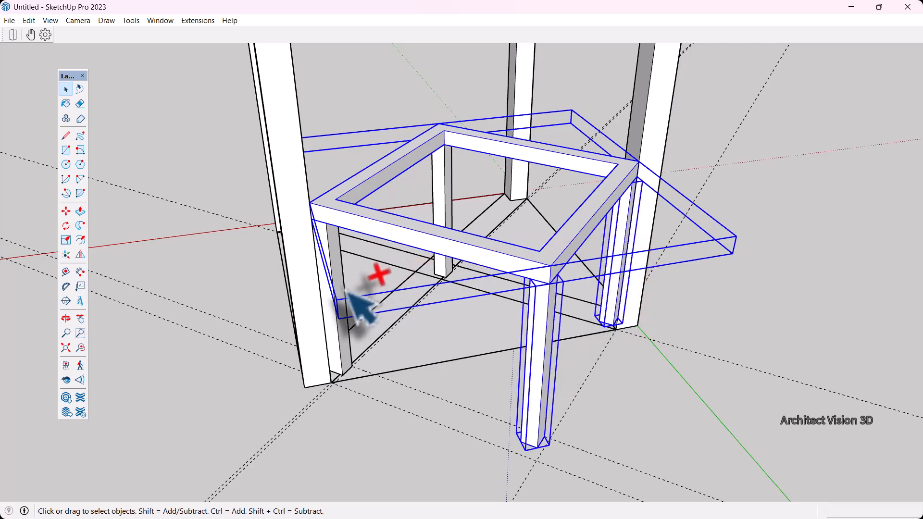
{"action": "middle_click_drag", "start_coordinate": [450, 214], "coordinate": [478, 267]}
{"action": "scroll", "coordinate": [361, 370], "scroll_direction": "up", "scroll_amount": 6}
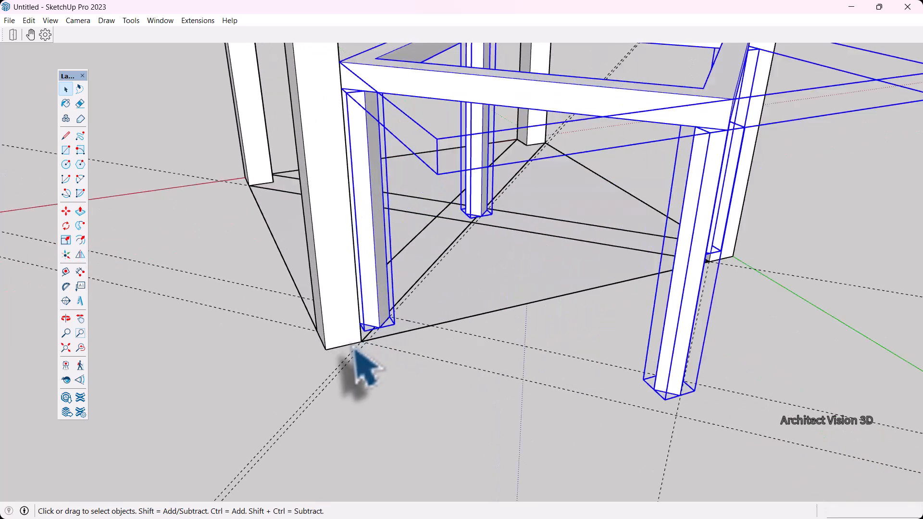
{"action": "scroll", "coordinate": [377, 332], "scroll_direction": "up", "scroll_amount": 4}
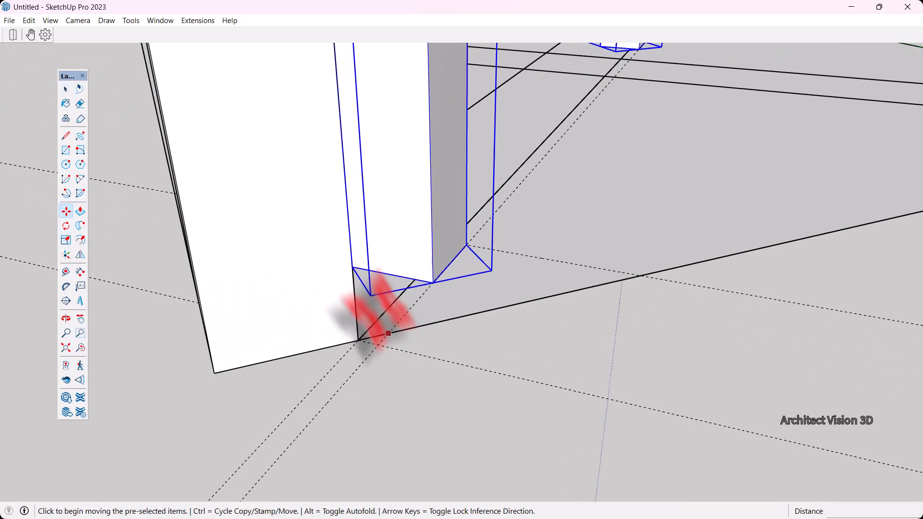
{"action": "scroll", "coordinate": [353, 302], "scroll_direction": "down", "scroll_amount": 8}
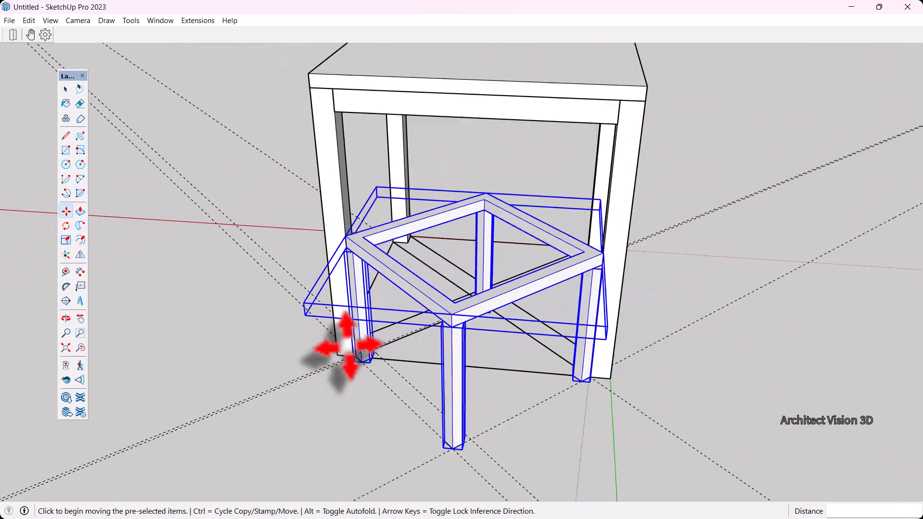
{"action": "key", "text": "space"}
{"action": "scroll", "coordinate": [712, 406], "scroll_direction": "down", "scroll_amount": 3}
{"action": "left_click", "coordinate": [711, 405]}
Select the three outer chair legs and copy them straight up 350 mm onto the top corners of the seat frame as backrest posts.
{"action": "middle_click_drag", "start_coordinate": [711, 406], "coordinate": [568, 350]}
{"action": "scroll", "coordinate": [577, 364], "scroll_direction": "up", "scroll_amount": 4}
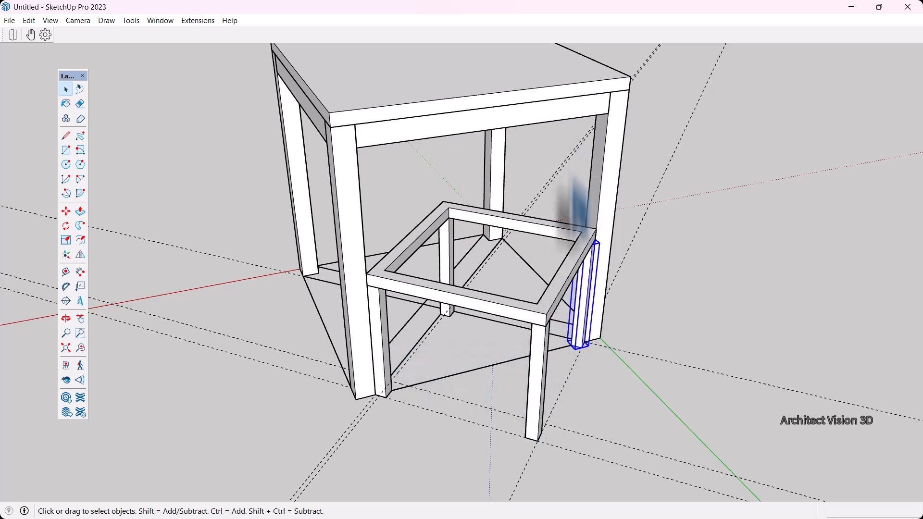
{"action": "left_click", "coordinate": [583, 319], "text": "ctrl"}
{"action": "left_click", "coordinate": [382, 349], "text": "ctrl"}
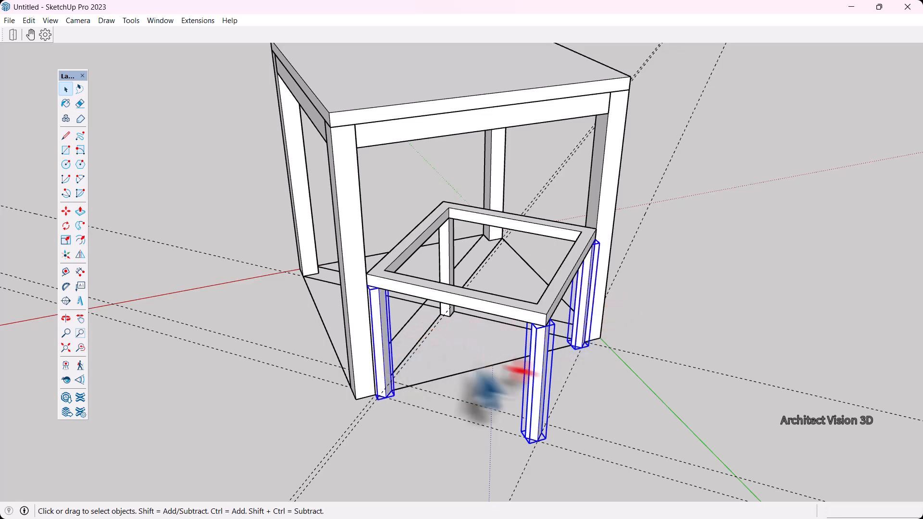
{"action": "scroll", "coordinate": [541, 469], "scroll_direction": "up", "scroll_amount": 2}
{"action": "key", "text": "m"}
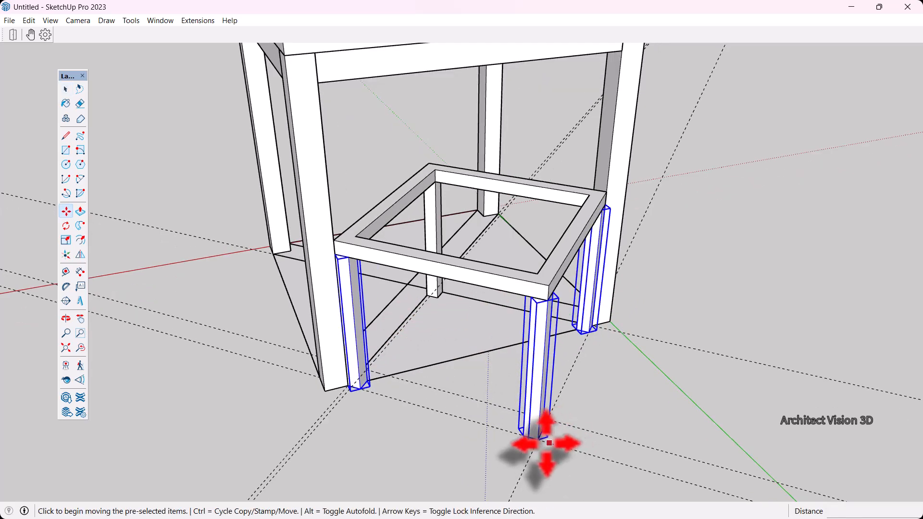
{"action": "left_click", "coordinate": [535, 435]}
{"action": "key", "text": "ctrl"}
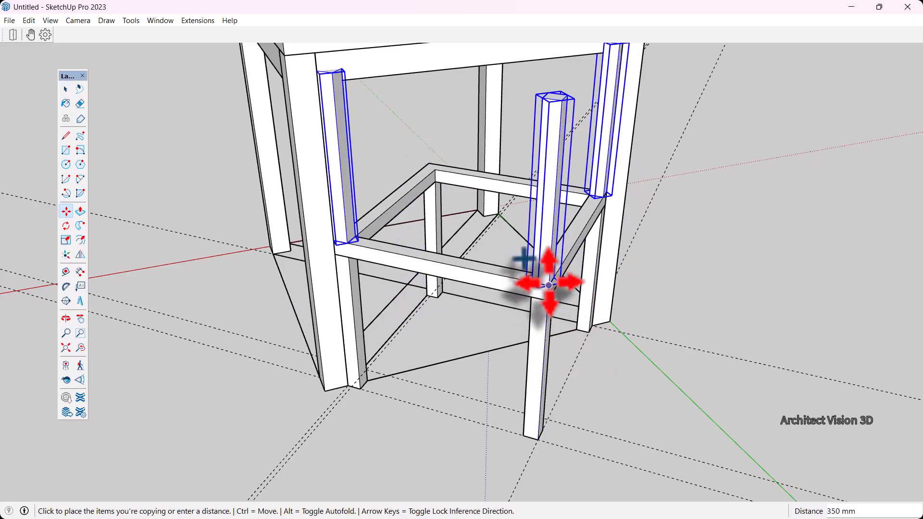
{"action": "left_click", "coordinate": [550, 286]}
{"action": "middle_click_drag", "start_coordinate": [567, 360], "coordinate": [589, 383]}
{"action": "key", "text": "space"}
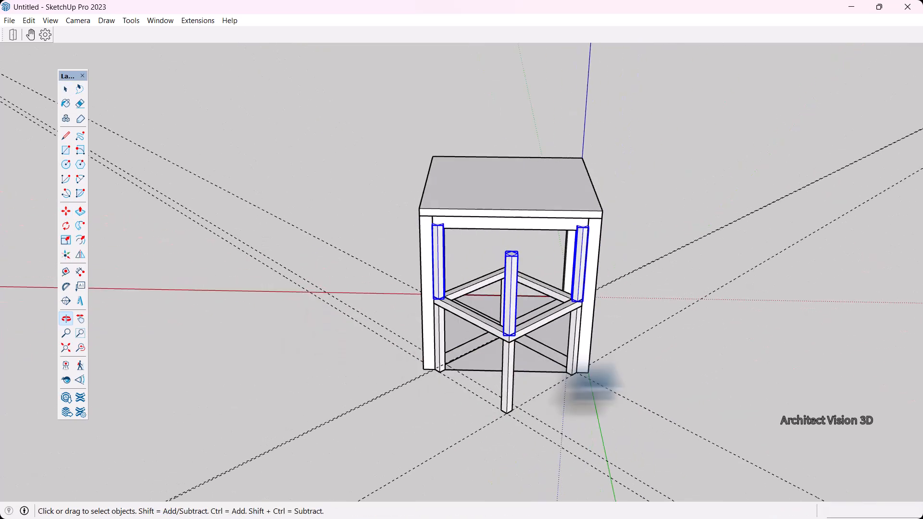
{"action": "scroll", "coordinate": [608, 279], "scroll_direction": "up", "scroll_amount": 2}
{"action": "middle_click_drag", "start_coordinate": [609, 277], "coordinate": [541, 195]}
{"action": "scroll", "coordinate": [552, 226], "scroll_direction": "up", "scroll_amount": 3}
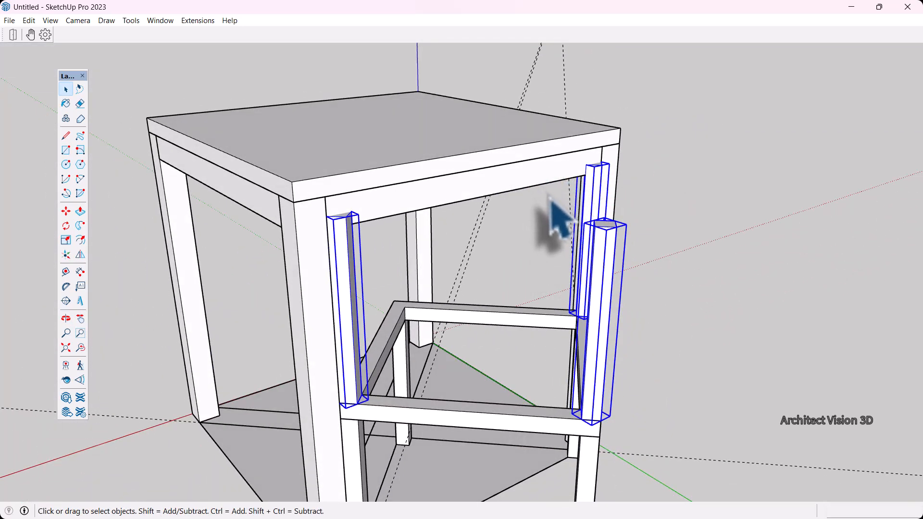
{"action": "key", "text": "s"}
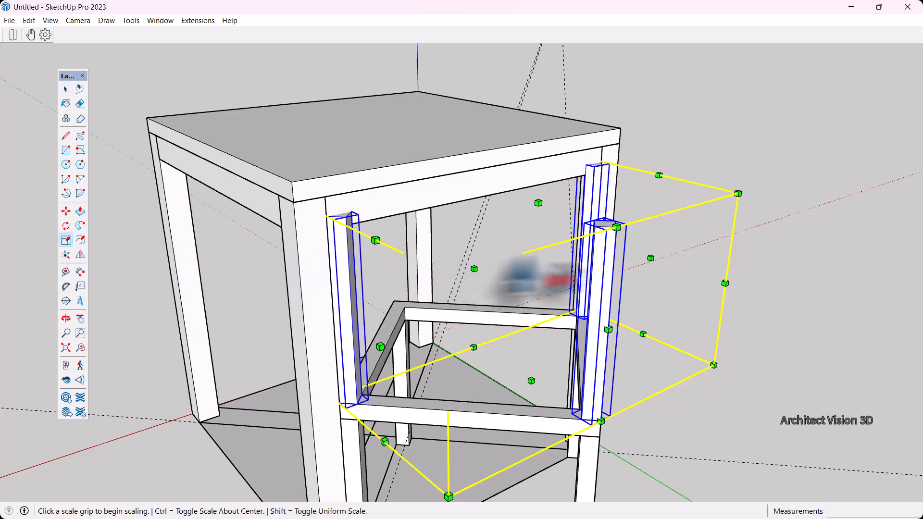
{"action": "middle_click_drag", "start_coordinate": [516, 268], "coordinate": [551, 206]}
{"action": "left_click", "coordinate": [556, 203]}
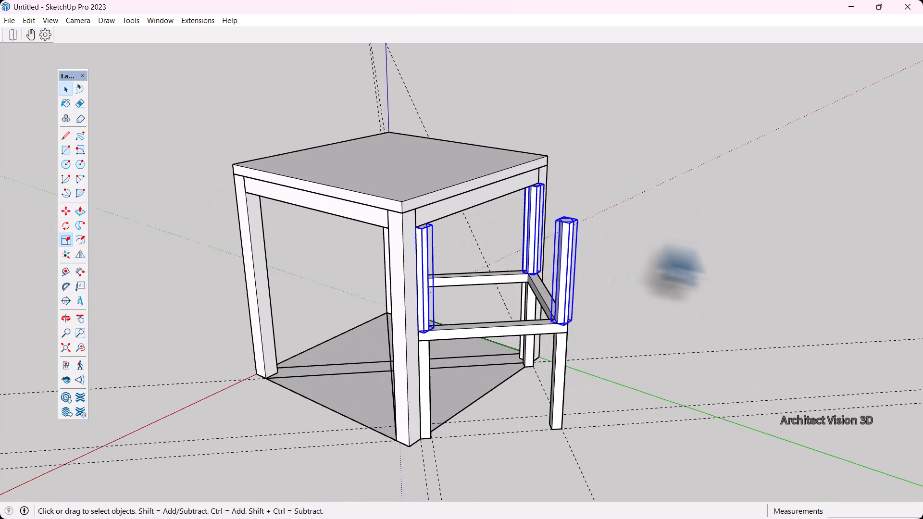
{"action": "key", "text": "o"}
{"action": "left_click_drag", "start_coordinate": [679, 267], "coordinate": [469, 276]}
Select the whole table including its top, make it one group, and hide that group.
{"action": "key", "text": "space"}
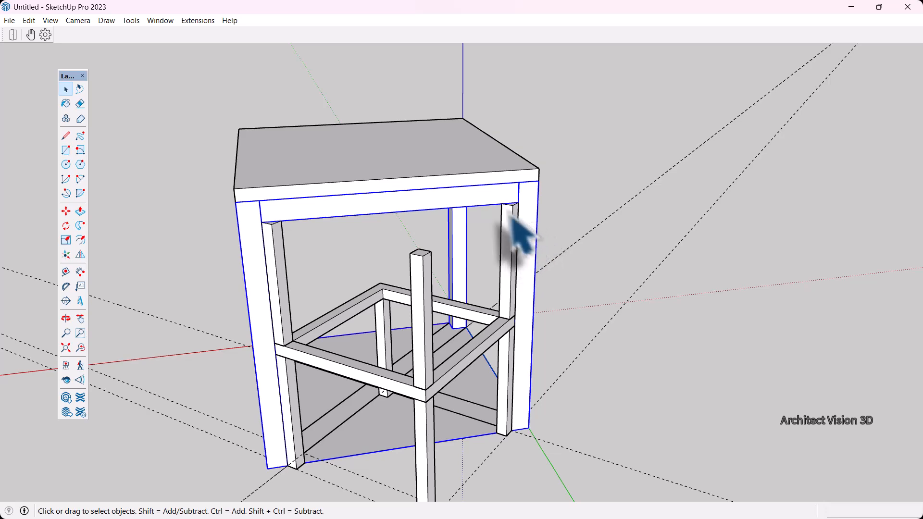
{"action": "left_click", "coordinate": [451, 167], "text": "ctrl"}
{"action": "right_click", "coordinate": [447, 166]}
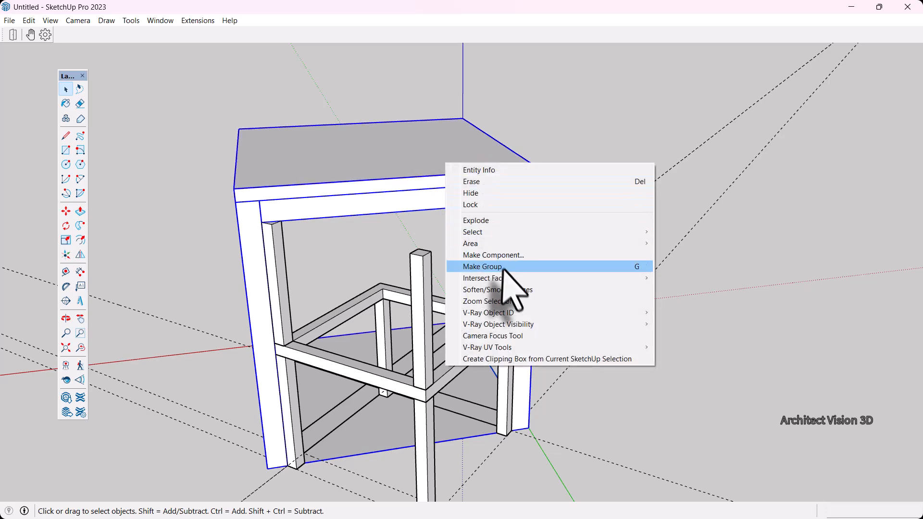
{"action": "left_click", "coordinate": [461, 264]}
{"action": "right_click", "coordinate": [458, 183]}
{"action": "left_click", "coordinate": [495, 211]}
Draw a rotated rectangle across the post tops, with its first edge on one post's outer side and its width reaching the neighbouring post.
{"action": "middle_click_drag", "start_coordinate": [529, 241], "coordinate": [364, 200]}
{"action": "scroll", "coordinate": [364, 199], "scroll_direction": "up", "scroll_amount": 5}
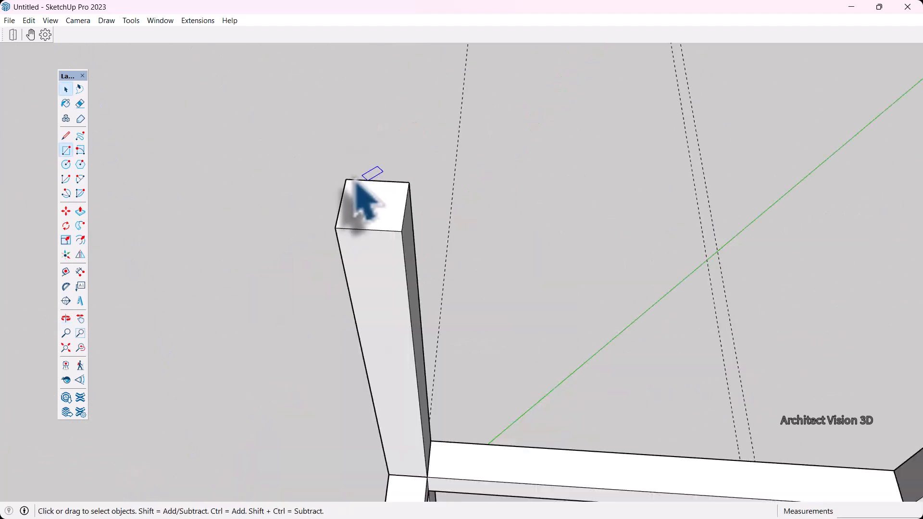
{"action": "scroll", "coordinate": [418, 244], "scroll_direction": "down", "scroll_amount": 5}
{"action": "middle_click_drag", "start_coordinate": [418, 243], "coordinate": [274, 236]}
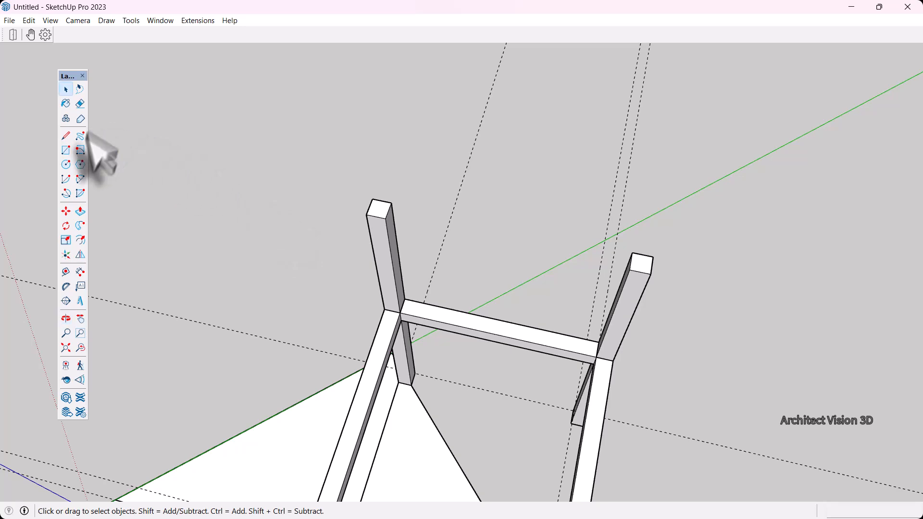
{"action": "left_click", "coordinate": [81, 150]}
{"action": "scroll", "coordinate": [365, 207], "scroll_direction": "up", "scroll_amount": 2}
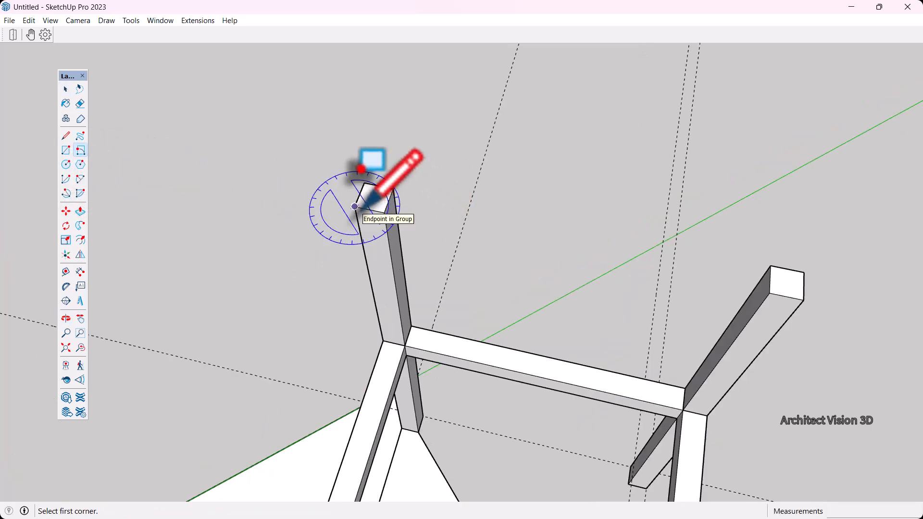
{"action": "middle_click_drag", "start_coordinate": [379, 192], "coordinate": [343, 288]}
{"action": "scroll", "coordinate": [343, 288], "scroll_direction": "up", "scroll_amount": 1}
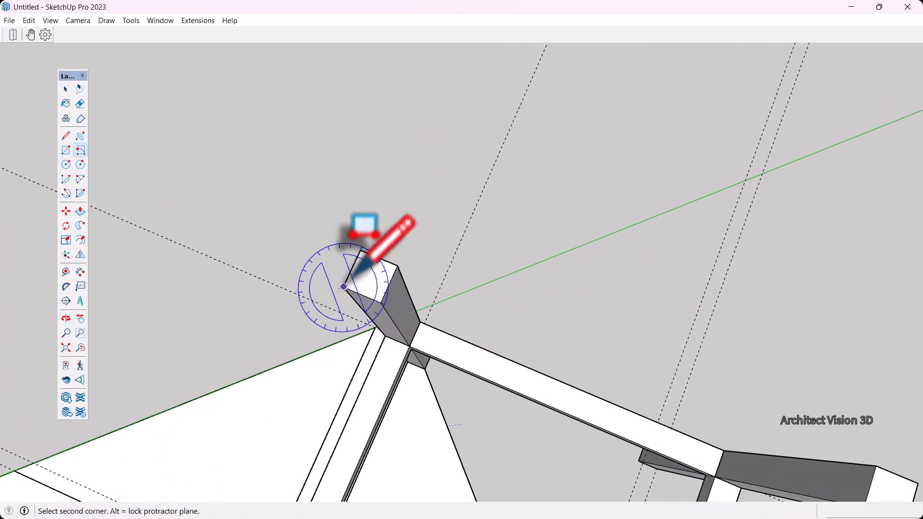
{"action": "left_click", "coordinate": [361, 251]}
{"action": "scroll", "coordinate": [362, 248], "scroll_direction": "down", "scroll_amount": 3}
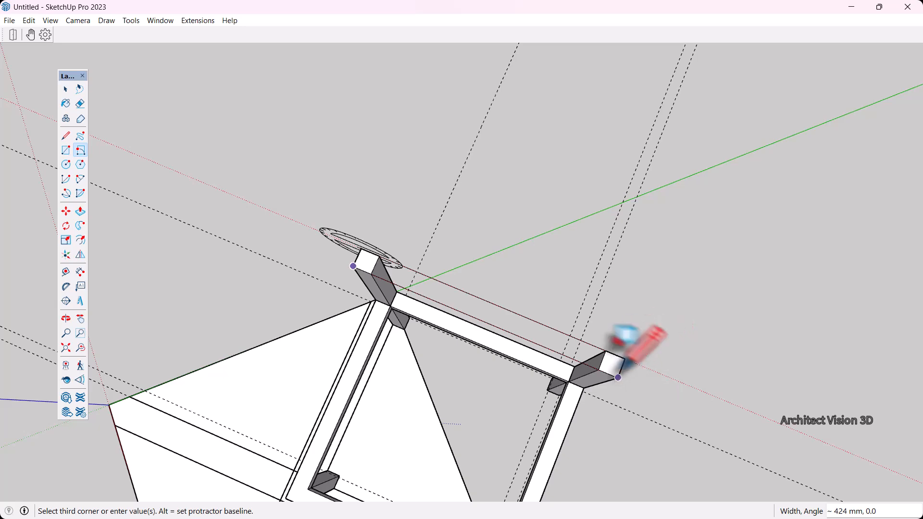
{"action": "left_click", "coordinate": [618, 377]}
Push/Pull the backrest rail face across the post tops by 30 mm.
{"action": "middle_click_drag", "start_coordinate": [626, 366], "coordinate": [767, 305]}
{"action": "scroll", "coordinate": [673, 180], "scroll_direction": "up", "scroll_amount": 2}
{"action": "scroll", "coordinate": [558, 212], "scroll_direction": "up", "scroll_amount": 2}
{"action": "key", "text": "space"}
{"action": "left_click", "coordinate": [522, 208]}
{"action": "middle_click_drag", "start_coordinate": [522, 208], "coordinate": [533, 192]}
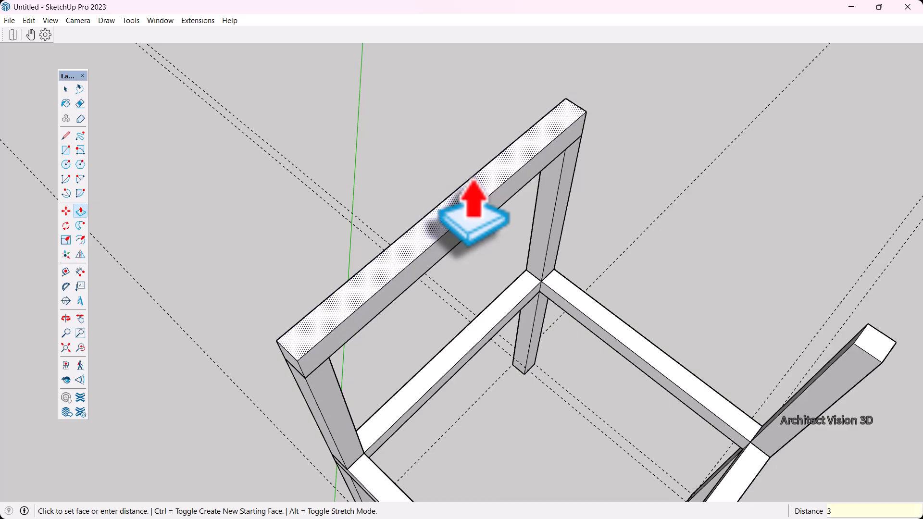
{"action": "type", "text": "0"}
{"action": "key", "text": "Return"}
Select all connected geometry of the L-shaped backrest rail and make it a group.
{"action": "scroll", "coordinate": [474, 211], "scroll_direction": "down", "scroll_amount": 3}
{"action": "middle_click_drag", "start_coordinate": [474, 211], "coordinate": [340, 199]}
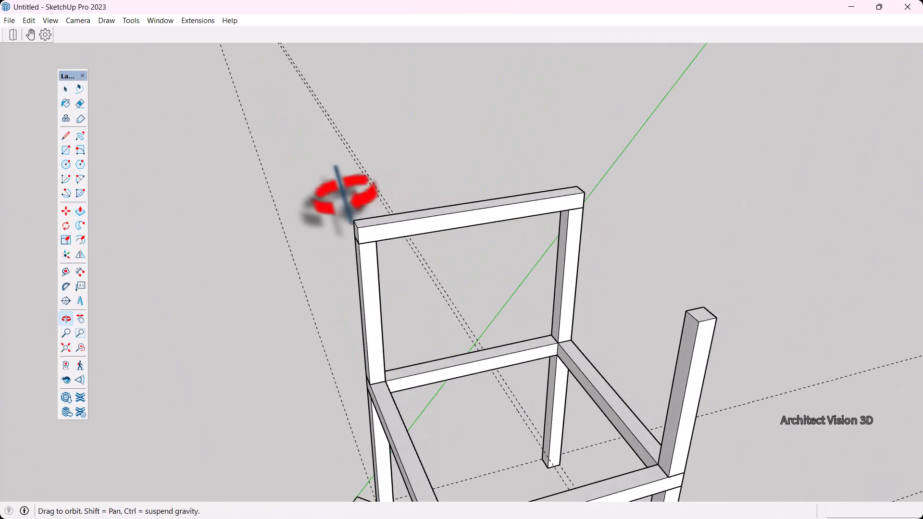
{"action": "triple_click", "coordinate": [514, 279]}
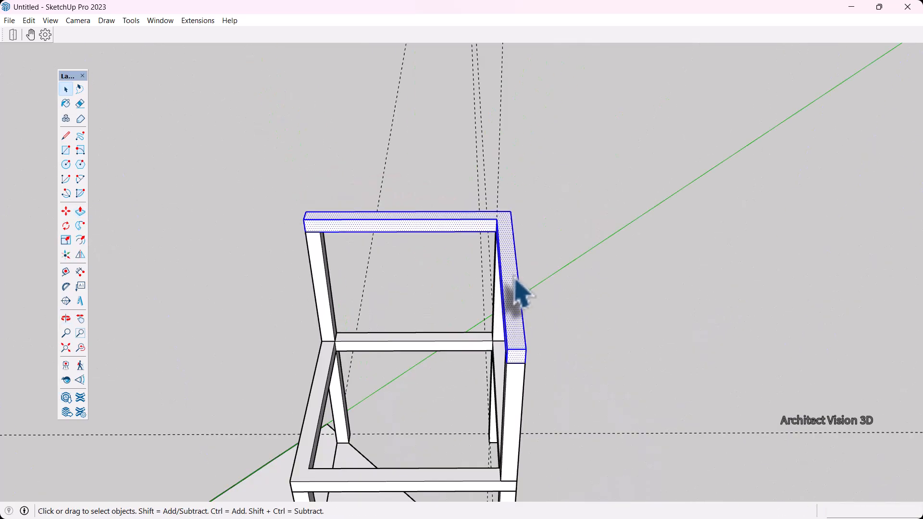
{"action": "right_click", "coordinate": [514, 276]}
{"action": "left_click", "coordinate": [558, 369]}
Unhide the table group to compare the backrest rail's height with the tabletop and apron.
{"action": "middle_click_drag", "start_coordinate": [577, 371], "coordinate": [741, 322]}
{"action": "scroll", "coordinate": [507, 199], "scroll_direction": "down", "scroll_amount": 2}
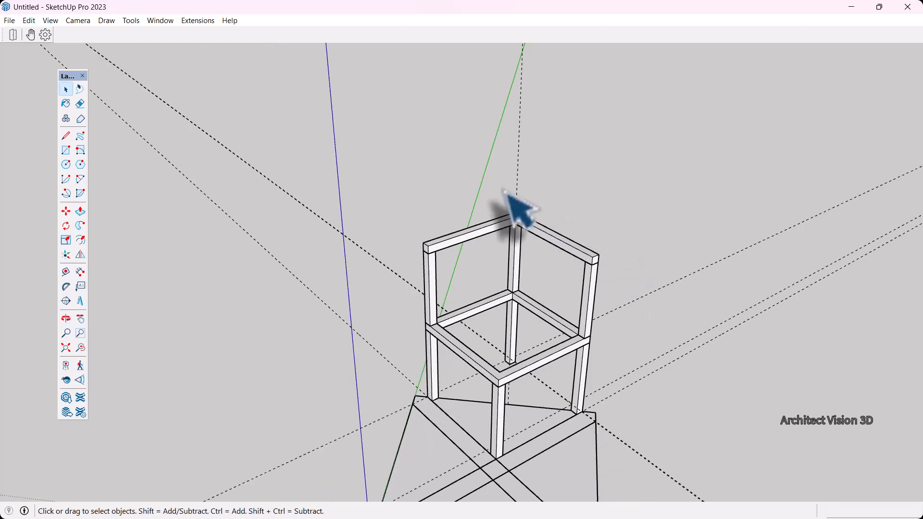
{"action": "middle_click_drag", "start_coordinate": [509, 199], "coordinate": [627, 205]}
{"action": "scroll", "coordinate": [594, 209], "scroll_direction": "up", "scroll_amount": 2}
{"action": "middle_click_drag", "start_coordinate": [604, 245], "coordinate": [532, 254]}
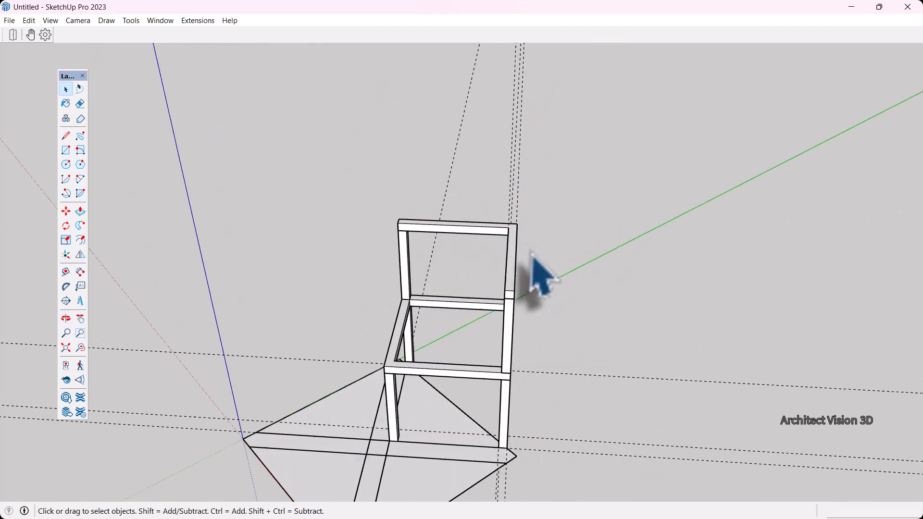
{"action": "scroll", "coordinate": [532, 254], "scroll_direction": "up", "scroll_amount": 1}
{"action": "key", "text": "shift+h"}
{"action": "middle_click_drag", "start_coordinate": [567, 289], "coordinate": [243, 240]}
{"action": "scroll", "coordinate": [383, 268], "scroll_direction": "up", "scroll_amount": 3}
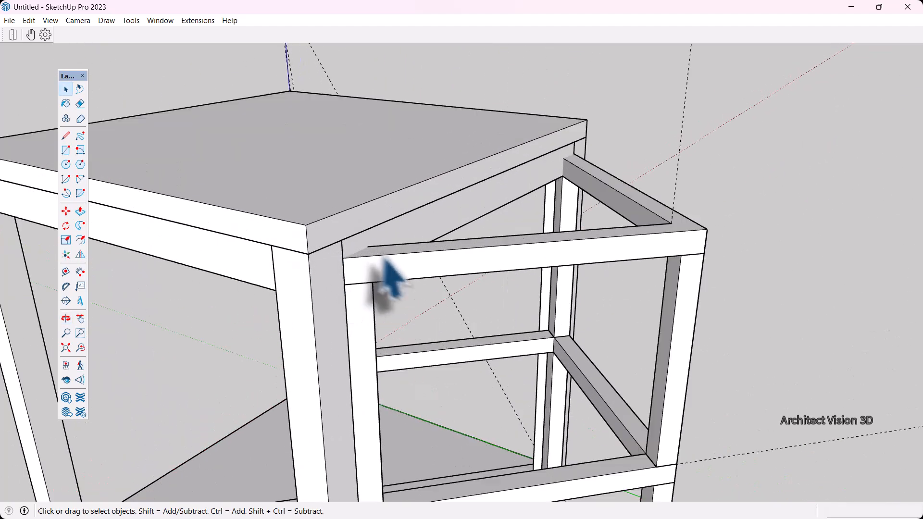
{"action": "middle_click_drag", "start_coordinate": [383, 267], "coordinate": [404, 269]}
{"action": "scroll", "coordinate": [412, 239], "scroll_direction": "down", "scroll_amount": 2}
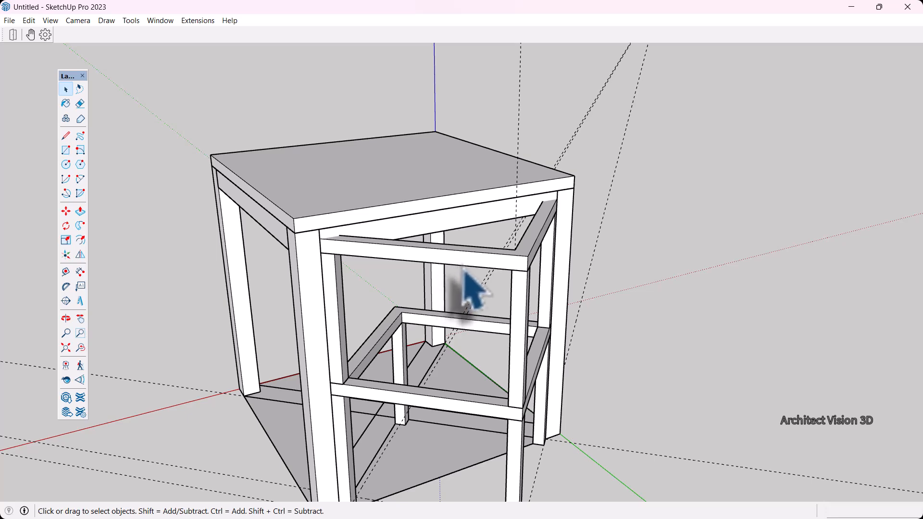
{"action": "middle_click_drag", "start_coordinate": [483, 260], "coordinate": [498, 230]}
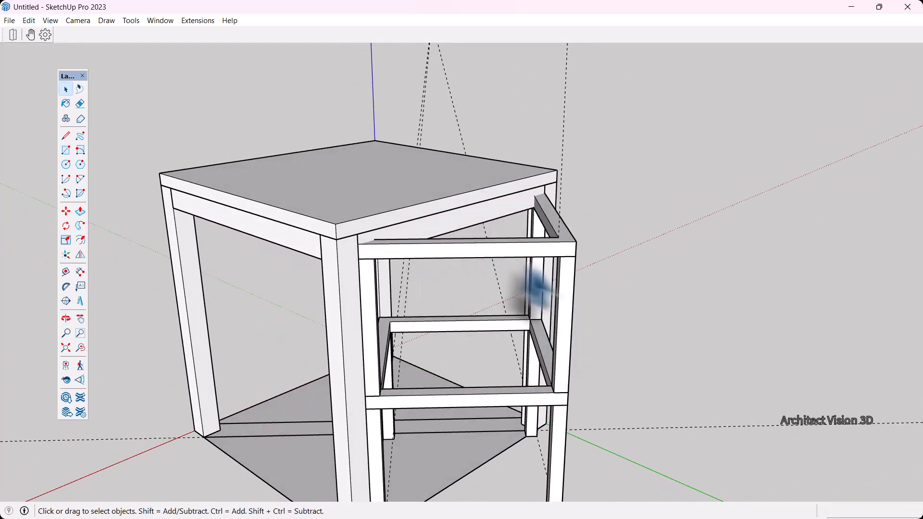
Move the L-shaped backrest rail straight down by its own thickness, from its top corner endpoint to its bottom one.
{"action": "scroll", "coordinate": [536, 284], "scroll_direction": "down", "scroll_amount": 3}
{"action": "middle_click_drag", "start_coordinate": [536, 284], "coordinate": [443, 313]}
{"action": "middle_click_drag", "start_coordinate": [607, 346], "coordinate": [621, 308]}
{"action": "scroll", "coordinate": [620, 308], "scroll_direction": "up", "scroll_amount": 3}
{"action": "scroll", "coordinate": [481, 222], "scroll_direction": "up", "scroll_amount": 2}
{"action": "left_click", "coordinate": [475, 221]}
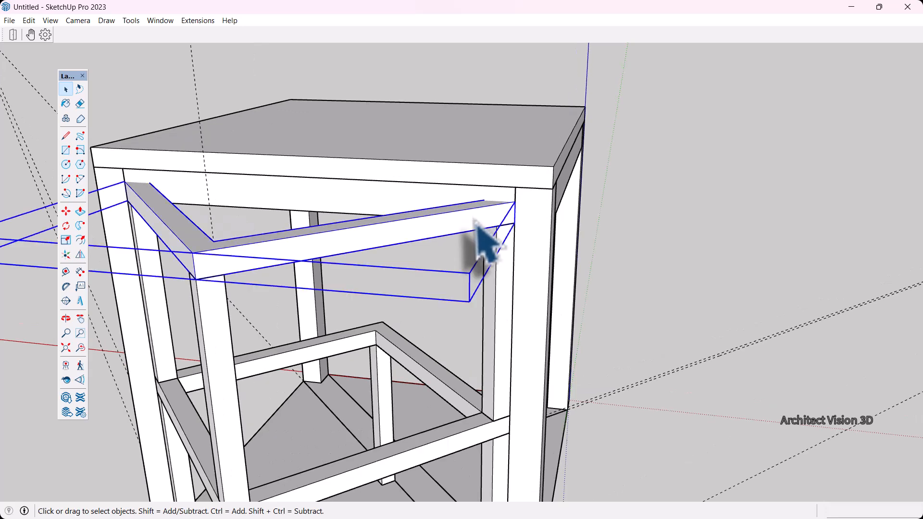
{"action": "scroll", "coordinate": [475, 222], "scroll_direction": "down", "scroll_amount": 2}
{"action": "scroll", "coordinate": [475, 221], "scroll_direction": "up", "scroll_amount": 4}
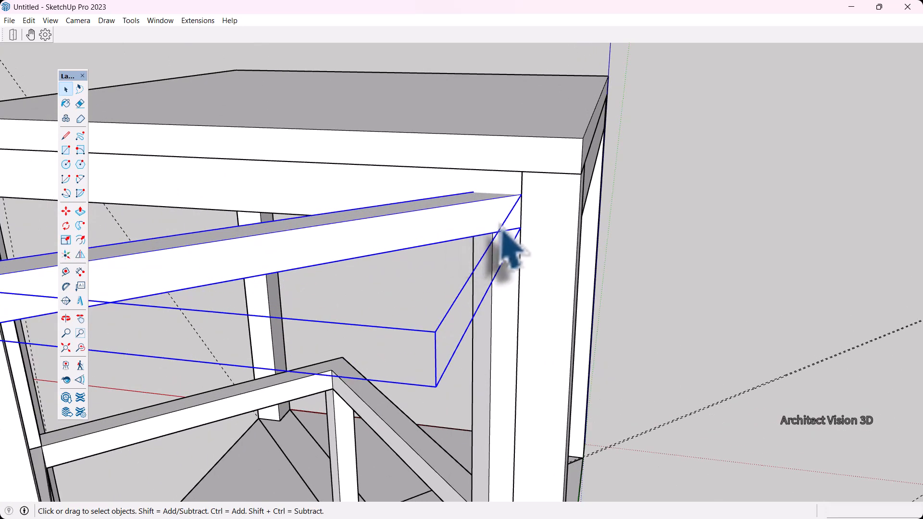
{"action": "scroll", "coordinate": [508, 245], "scroll_direction": "up", "scroll_amount": 1}
{"action": "left_click", "coordinate": [66, 212]}
{"action": "scroll", "coordinate": [359, 207], "scroll_direction": "up", "scroll_amount": 1}
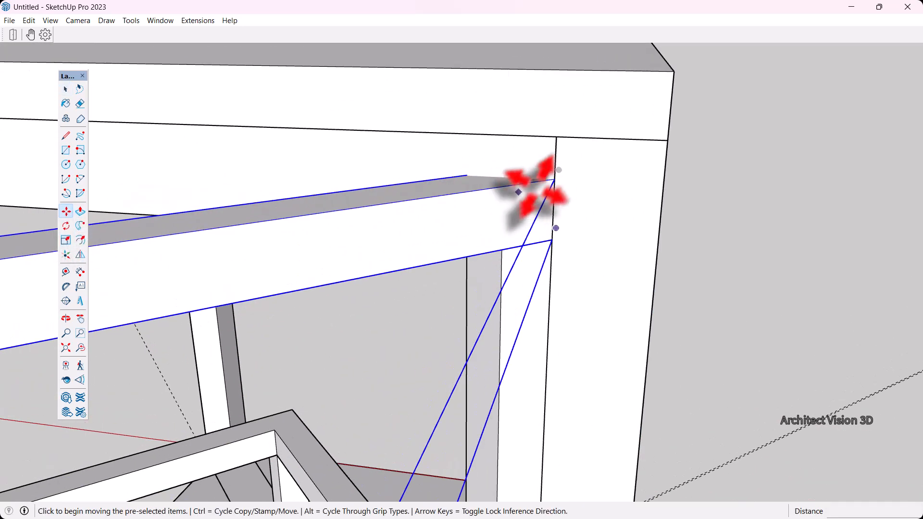
{"action": "left_click", "coordinate": [555, 179]}
{"action": "left_click", "coordinate": [552, 240]}
{"action": "scroll", "coordinate": [543, 197], "scroll_direction": "down", "scroll_amount": 5}
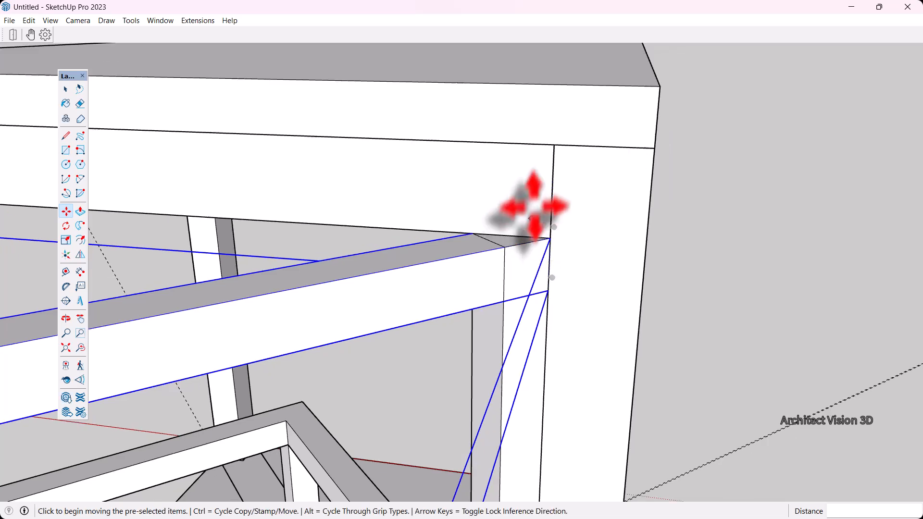
{"action": "scroll", "coordinate": [495, 231], "scroll_direction": "down", "scroll_amount": 3}
{"action": "scroll", "coordinate": [433, 289], "scroll_direction": "up", "scroll_amount": 3}
Select the three backrest posts and scale their height down from the top to meet the underside of the rail.
{"action": "key", "text": "space"}
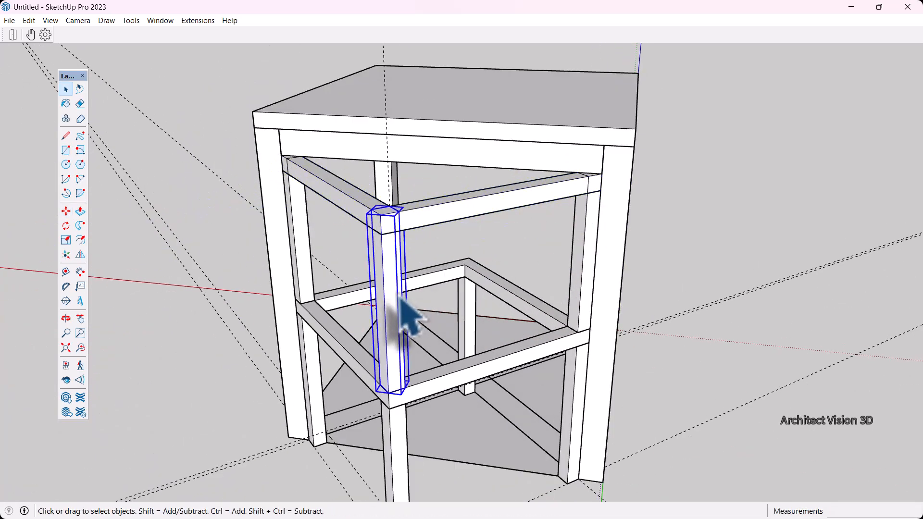
{"action": "middle_click_drag", "start_coordinate": [432, 308], "coordinate": [508, 284]}
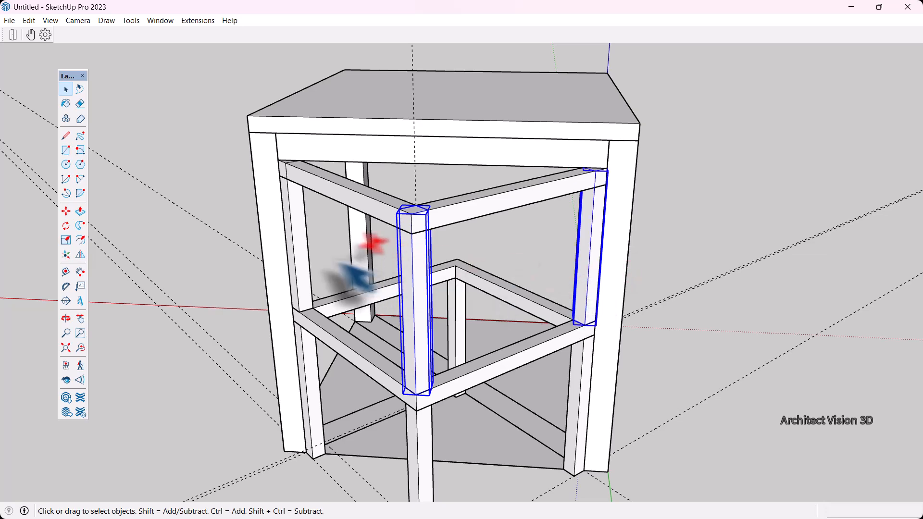
{"action": "middle_click_drag", "start_coordinate": [392, 271], "coordinate": [475, 301]}
{"action": "scroll", "coordinate": [474, 252], "scroll_direction": "up", "scroll_amount": 3}
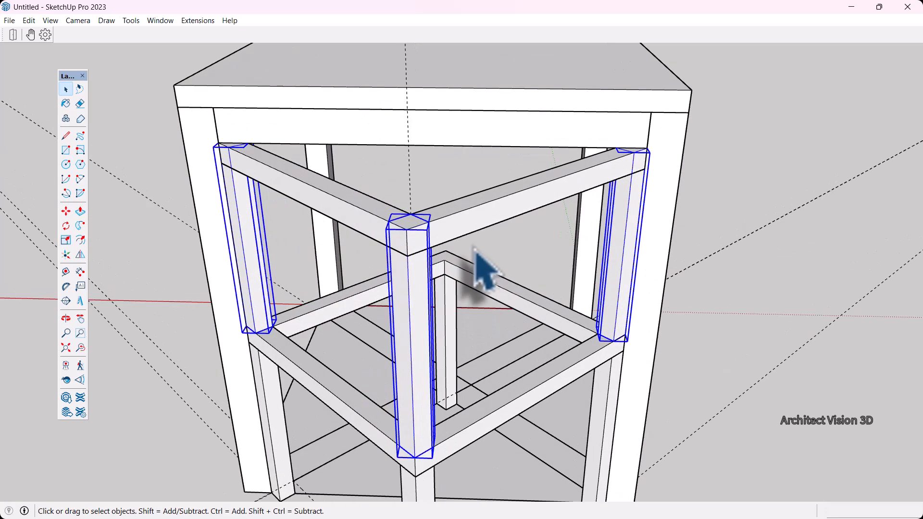
{"action": "scroll", "coordinate": [476, 253], "scroll_direction": "down", "scroll_amount": 3}
{"action": "middle_click_drag", "start_coordinate": [479, 253], "coordinate": [495, 278]}
{"action": "key", "text": "s"}
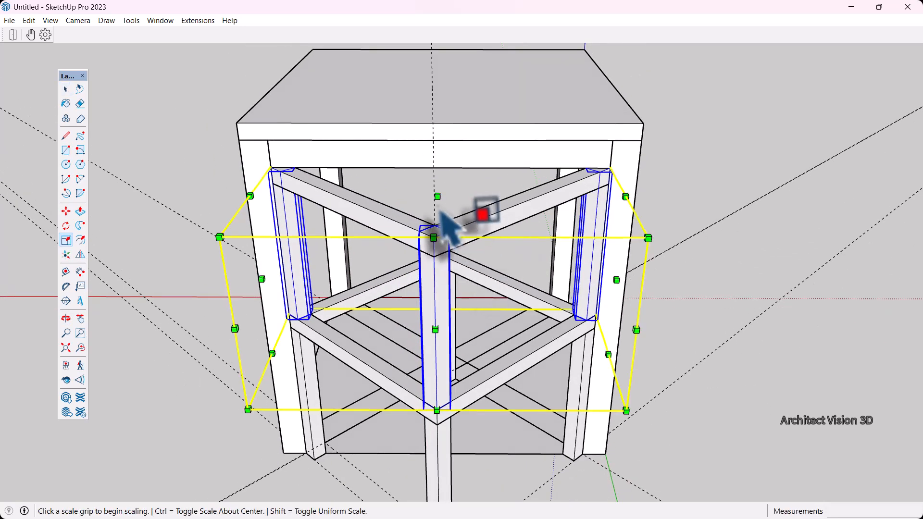
{"action": "left_click", "coordinate": [438, 197]}
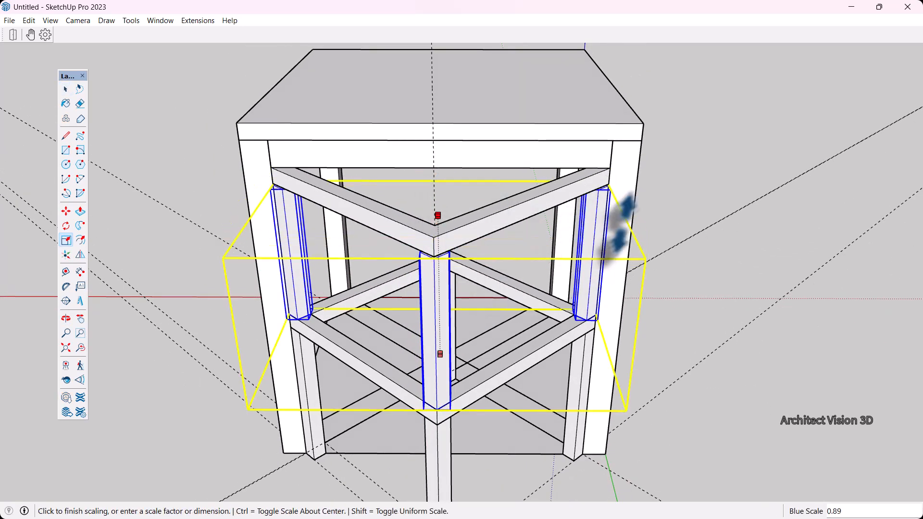
{"action": "left_click", "coordinate": [541, 212]}
{"action": "middle_click_drag", "start_coordinate": [542, 211], "coordinate": [697, 268]}
{"action": "key", "text": "space"}
{"action": "left_click", "coordinate": [640, 272]}
Hide the table group to leave the chair frame exposed.
{"action": "middle_click_drag", "start_coordinate": [634, 271], "coordinate": [226, 268]}
{"action": "scroll", "coordinate": [535, 237], "scroll_direction": "up", "scroll_amount": 2}
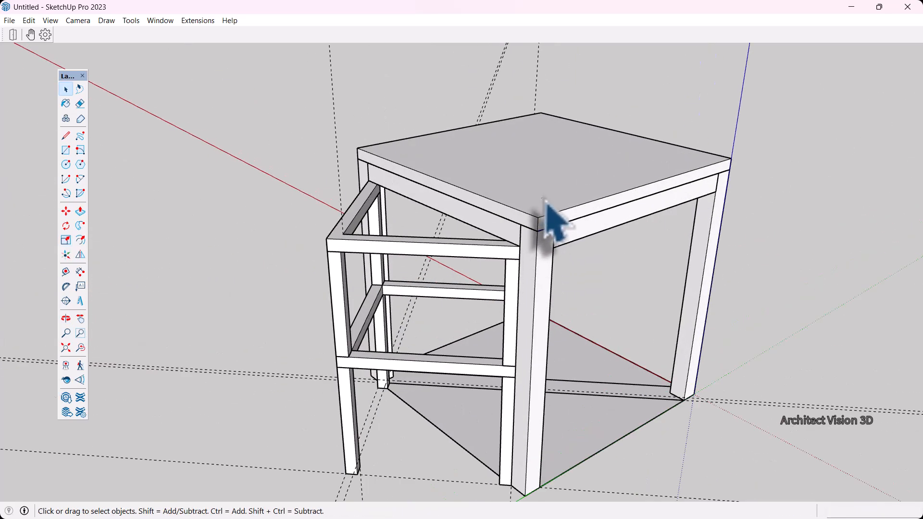
{"action": "right_click", "coordinate": [546, 201]}
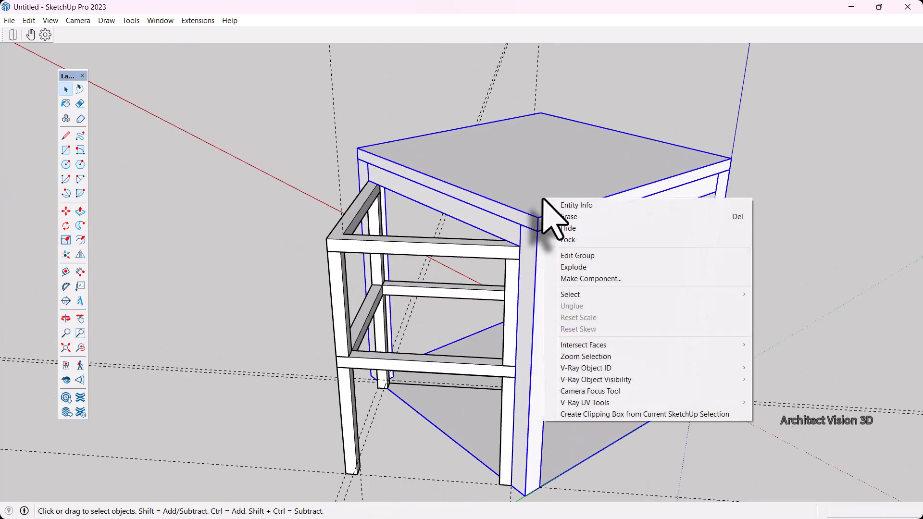
{"action": "left_click", "coordinate": [588, 235]}
{"action": "middle_click_drag", "start_coordinate": [588, 236], "coordinate": [404, 295]}
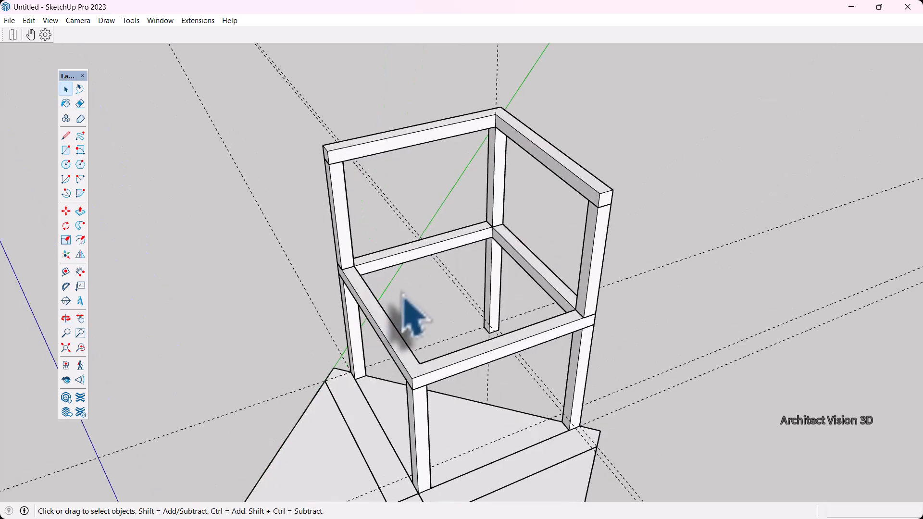
Trace the seat outline along the top of the chair frame with the Line tool, notching it around the three backrest posts.
{"action": "scroll", "coordinate": [403, 296], "scroll_direction": "up", "scroll_amount": 2}
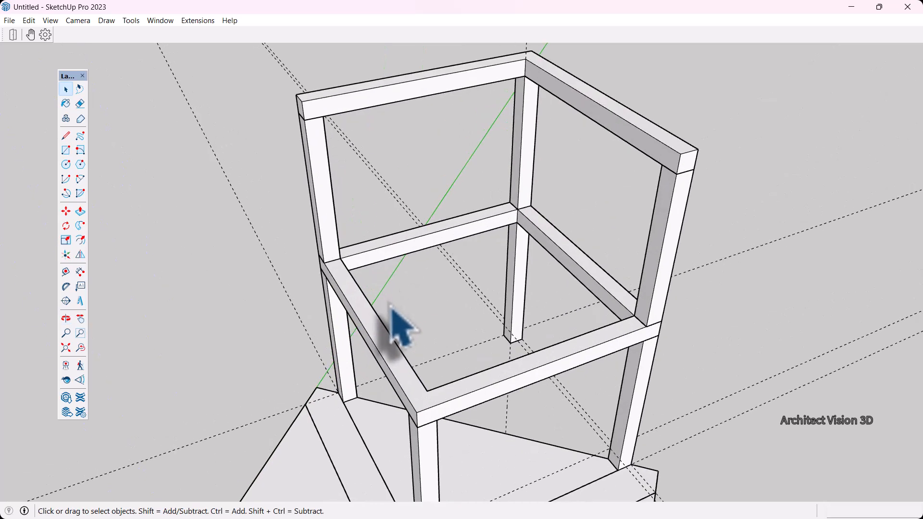
{"action": "left_click", "coordinate": [67, 136]}
{"action": "middle_click_drag", "start_coordinate": [288, 207], "coordinate": [441, 405]}
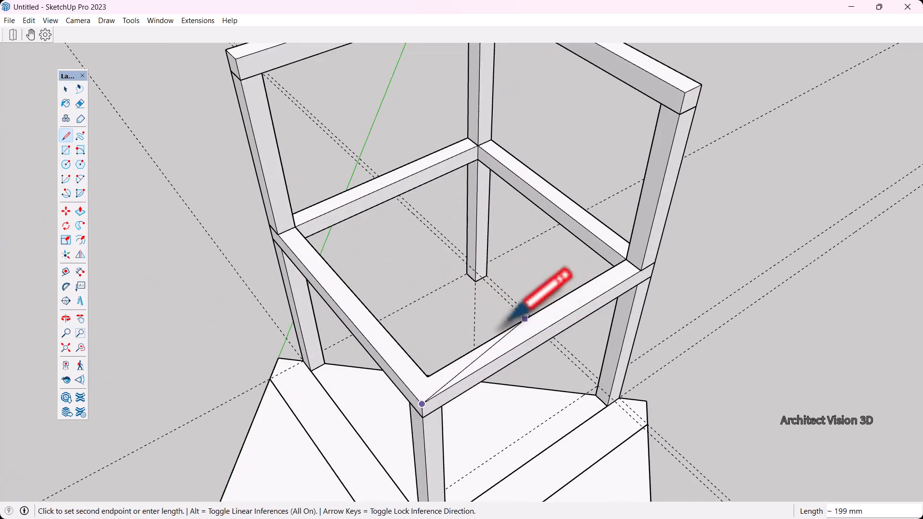
{"action": "middle_click_drag", "start_coordinate": [627, 260], "coordinate": [325, 73]}
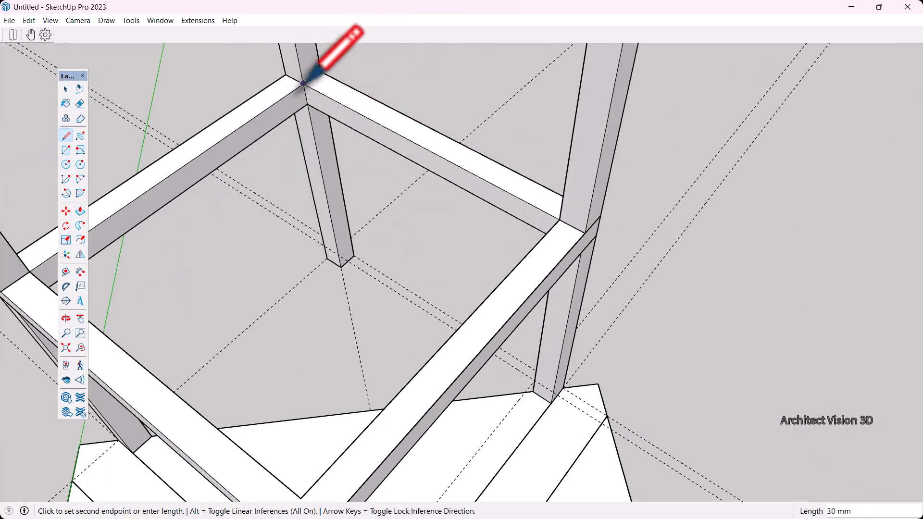
{"action": "left_click", "coordinate": [286, 74]}
{"action": "scroll", "coordinate": [556, 206], "scroll_direction": "down", "scroll_amount": 3}
{"action": "middle_click_drag", "start_coordinate": [556, 206], "coordinate": [450, 148]}
{"action": "scroll", "coordinate": [451, 149], "scroll_direction": "up", "scroll_amount": 3}
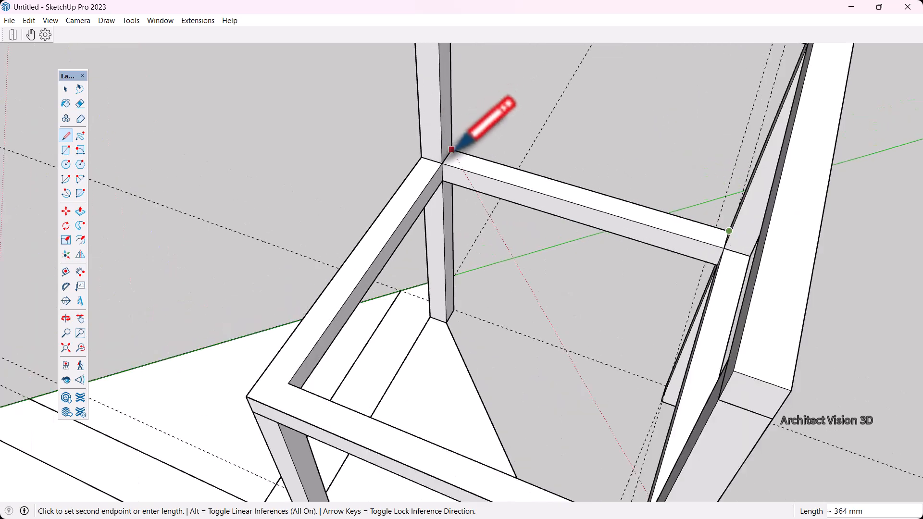
{"action": "left_click", "coordinate": [422, 157]}
{"action": "scroll", "coordinate": [424, 155], "scroll_direction": "down", "scroll_amount": 2}
{"action": "left_click", "coordinate": [315, 304]}
{"action": "middle_click_drag", "start_coordinate": [373, 306], "coordinate": [644, 318]}
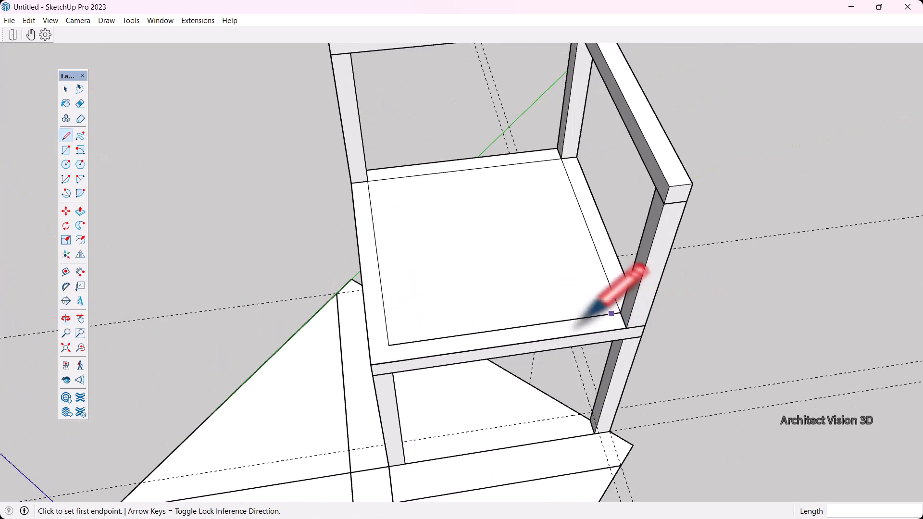
Select the new seat face and push/pull it upward into a solid seat panel.
{"action": "middle_click_drag", "start_coordinate": [469, 334], "coordinate": [561, 239]}
{"action": "key", "text": "space"}
{"action": "left_click", "coordinate": [539, 243]}
{"action": "scroll", "coordinate": [485, 240], "scroll_direction": "down", "scroll_amount": 2}
{"action": "middle_click_drag", "start_coordinate": [500, 235], "coordinate": [546, 268]}
{"action": "scroll", "coordinate": [546, 268], "scroll_direction": "up", "scroll_amount": 4}
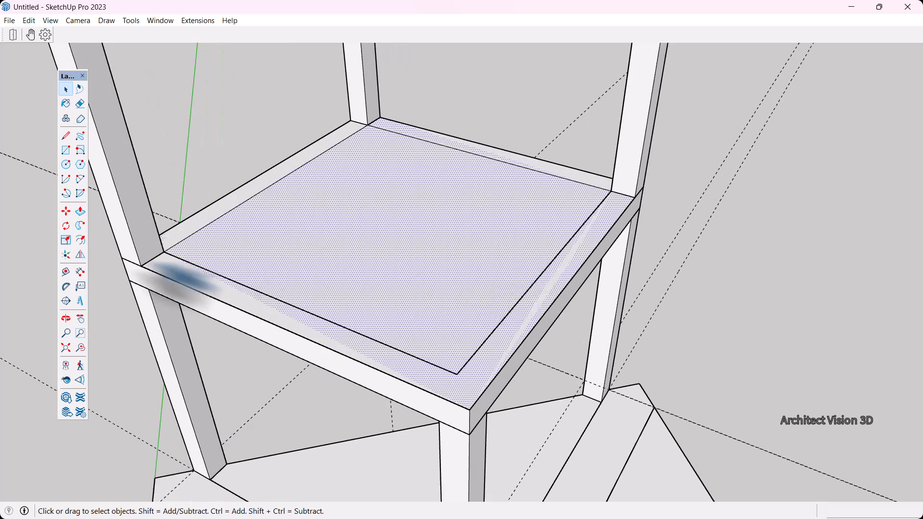
{"action": "left_click", "coordinate": [80, 211]}
{"action": "left_click", "coordinate": [487, 315]}
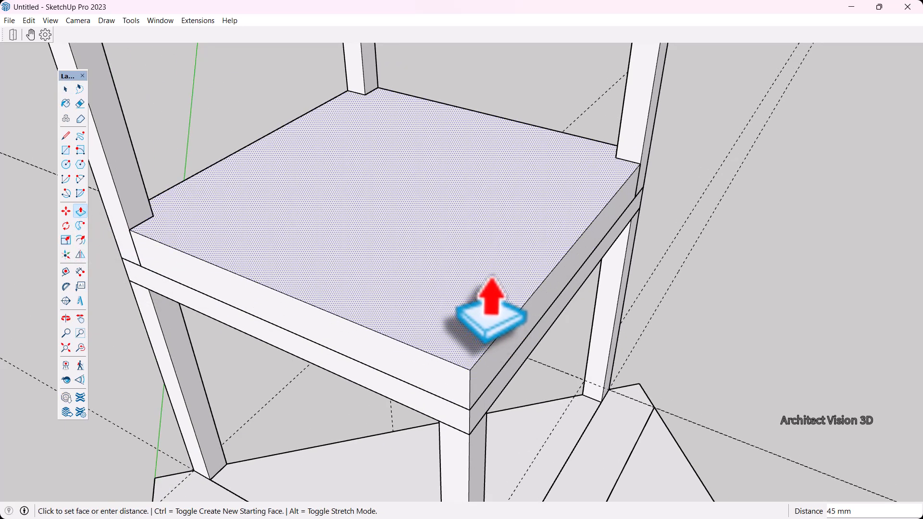
{"action": "key", "text": "Return"}
{"action": "key", "text": "space"}
{"action": "scroll", "coordinate": [491, 308], "scroll_direction": "down", "scroll_amount": 5}
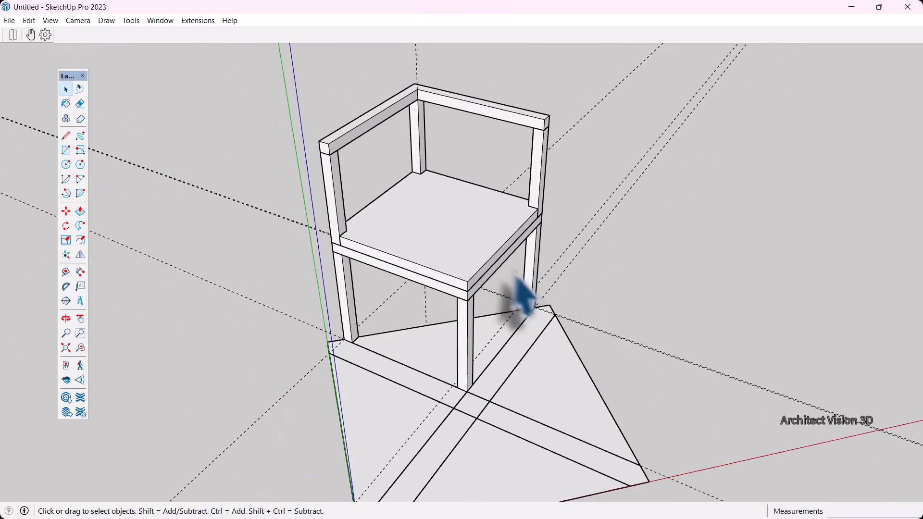
Select all of the seat panel's connected geometry and make it a group.
{"action": "triple_click", "coordinate": [451, 246]}
{"action": "right_click", "coordinate": [449, 247]}
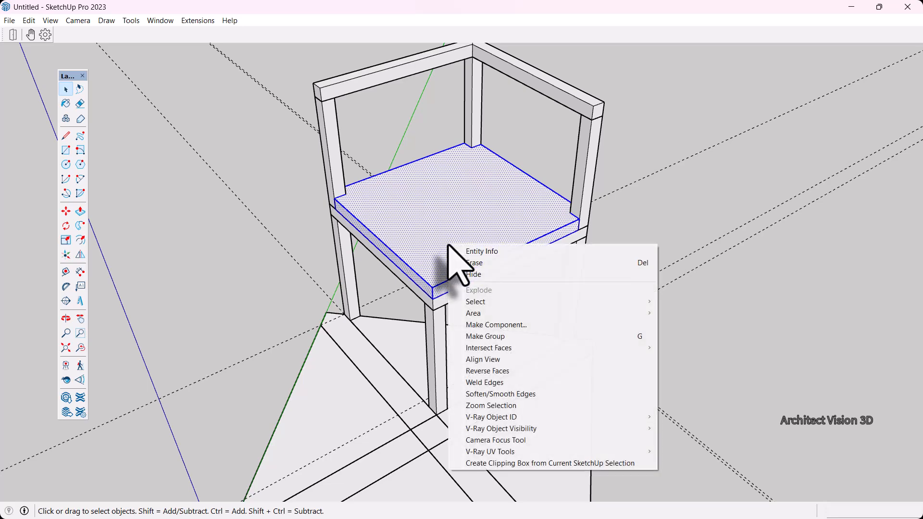
{"action": "left_click", "coordinate": [486, 336]}
{"action": "middle_click_drag", "start_coordinate": [486, 336], "coordinate": [678, 387]}
{"action": "left_click", "coordinate": [678, 388]}
{"action": "scroll", "coordinate": [447, 126], "scroll_direction": "up", "scroll_amount": 5}
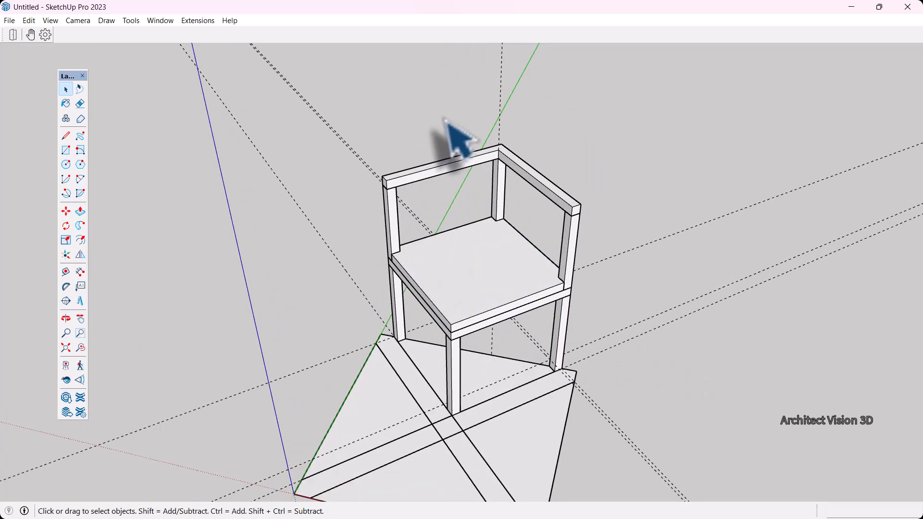
{"action": "middle_click_drag", "start_coordinate": [459, 163], "coordinate": [395, 231]}
{"action": "scroll", "coordinate": [383, 224], "scroll_direction": "up", "scroll_amount": 2}
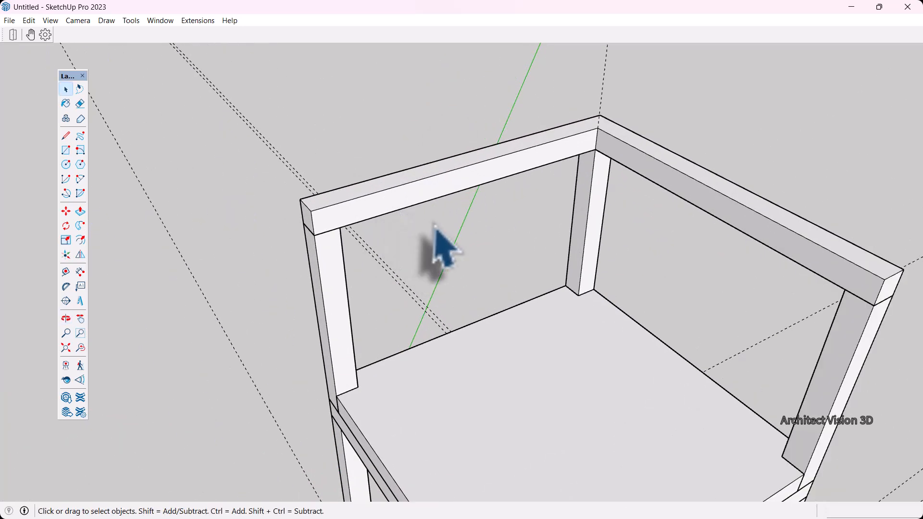
{"action": "left_click", "coordinate": [81, 152]}
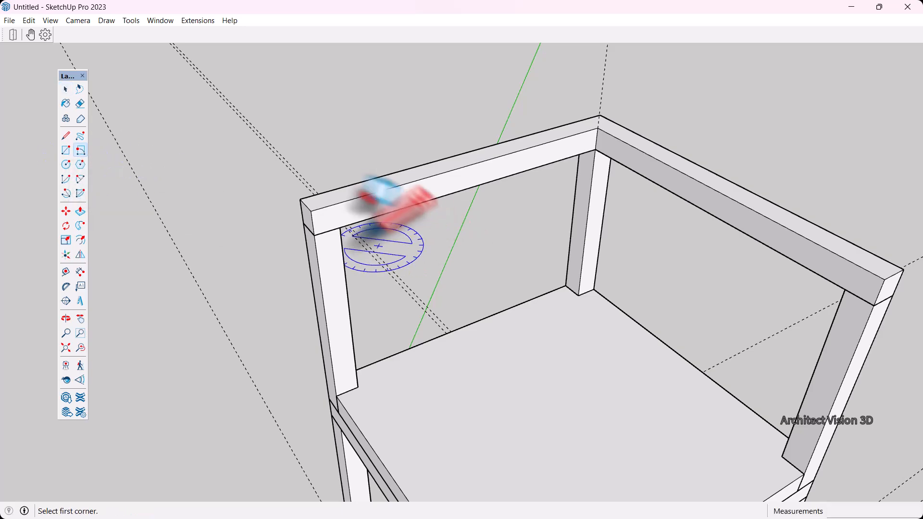
{"action": "left_click", "coordinate": [311, 211]}
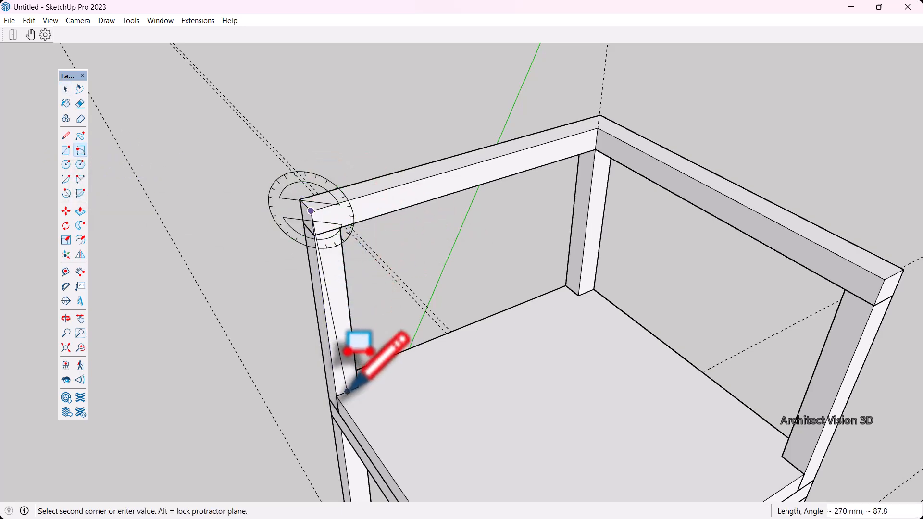
{"action": "key", "text": "space"}
Draw a rotated rectangle over one backrest side, from the rail's top inner edge down to the seat, spanning both posts.
{"action": "middle_click_drag", "start_coordinate": [351, 248], "coordinate": [123, 153]}
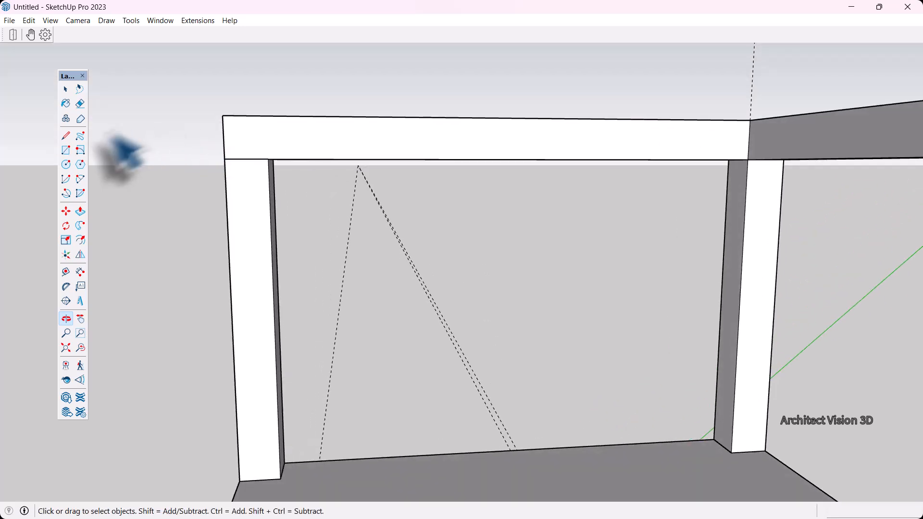
{"action": "left_click", "coordinate": [81, 151]}
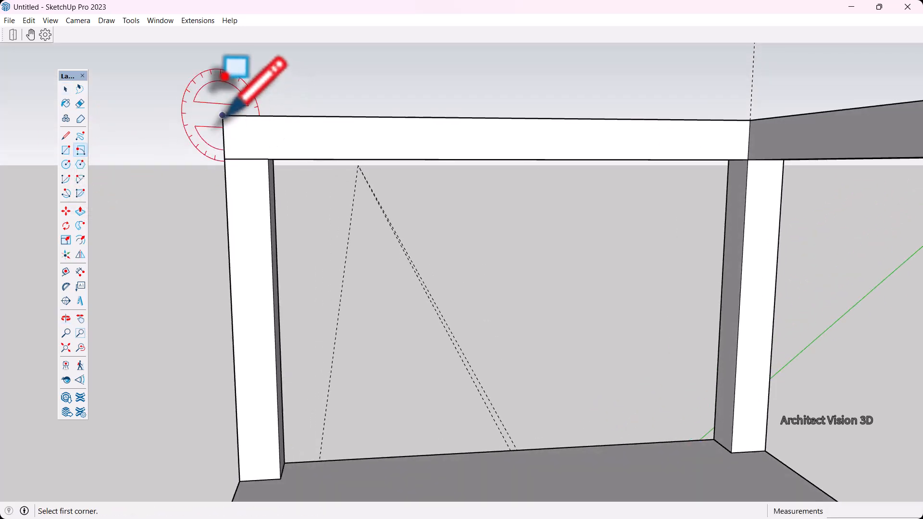
{"action": "left_click", "coordinate": [223, 116]}
{"action": "middle_click_drag", "start_coordinate": [223, 115], "coordinate": [258, 264]}
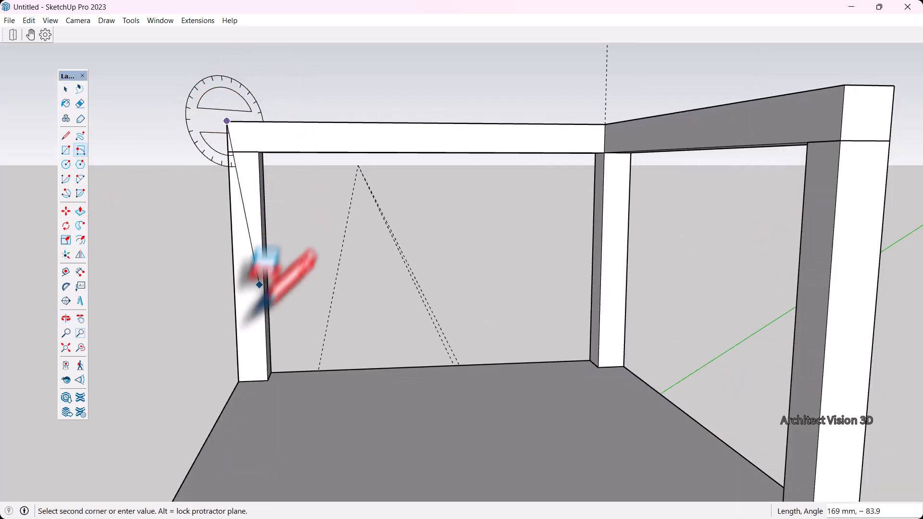
{"action": "left_click", "coordinate": [240, 380]}
{"action": "middle_click_drag", "start_coordinate": [505, 340], "coordinate": [594, 392]}
{"action": "left_click", "coordinate": [545, 329]}
{"action": "key", "text": "space"}
Push/pull the backrest rectangle 20 mm inward over the seat.
{"action": "scroll", "coordinate": [545, 329], "scroll_direction": "down", "scroll_amount": 1}
{"action": "scroll", "coordinate": [419, 284], "scroll_direction": "down", "scroll_amount": 1}
{"action": "middle_click_drag", "start_coordinate": [428, 291], "coordinate": [384, 255]}
{"action": "scroll", "coordinate": [473, 284], "scroll_direction": "up", "scroll_amount": 2}
{"action": "left_click", "coordinate": [471, 288]}
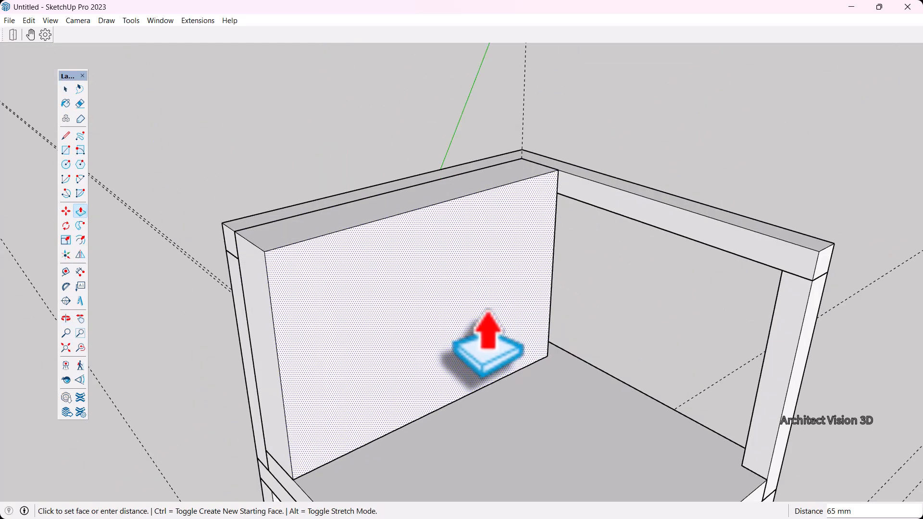
{"action": "type", "text": "20"}
{"action": "key", "text": "Return"}
{"action": "key", "text": "space"}
Select the whole first backrest panel and make it a group.
{"action": "middle_click_drag", "start_coordinate": [481, 336], "coordinate": [651, 200]}
{"action": "triple_click", "coordinate": [515, 243]}
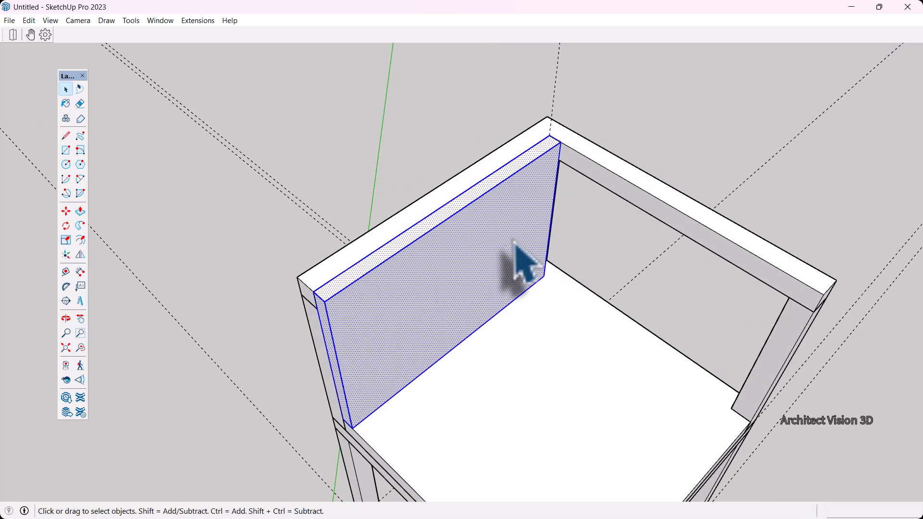
{"action": "right_click", "coordinate": [515, 243]}
{"action": "left_click", "coordinate": [529, 330]}
{"action": "middle_click_drag", "start_coordinate": [529, 330], "coordinate": [604, 165]}
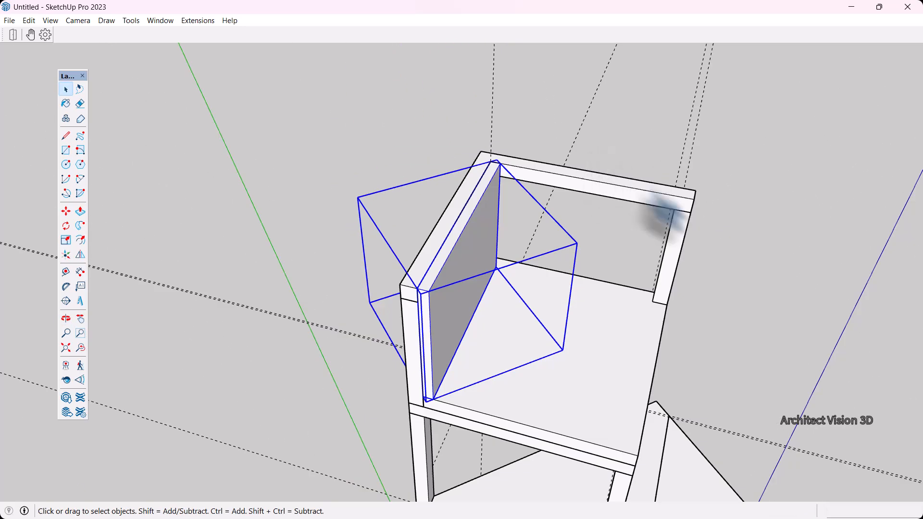
{"action": "mouse_move", "coordinate": [664, 217]}
{"action": "middle_mouse_down"}
{"action": "mouse_move", "coordinate": [726, 247]}
{"action": "mouse_move", "coordinate": [182, 190]}
{"action": "middle_mouse_up"}
Draw a rectangle over the adjoining backrest side, from the first panel's top corner to the outer post's base at the seat.
{"action": "left_click", "coordinate": [66, 150]}
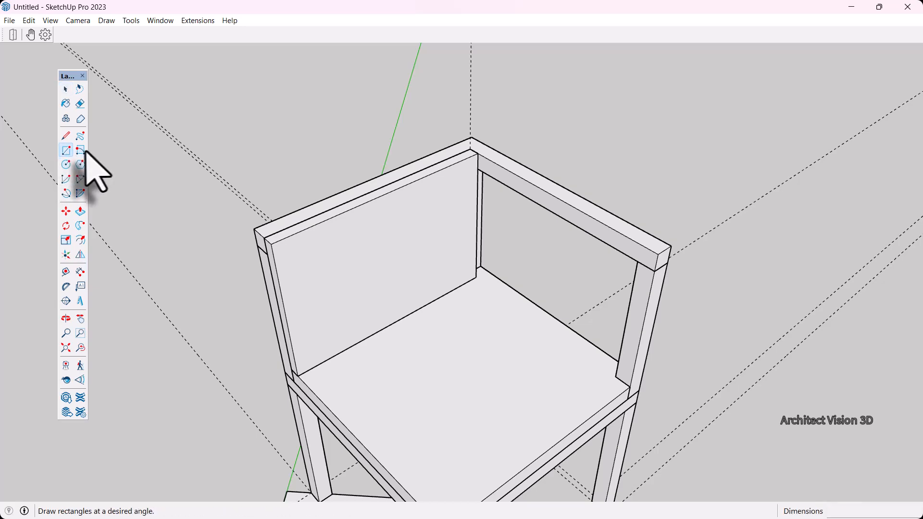
{"action": "middle_click_drag", "start_coordinate": [452, 192], "coordinate": [470, 136]}
{"action": "left_click", "coordinate": [460, 147]}
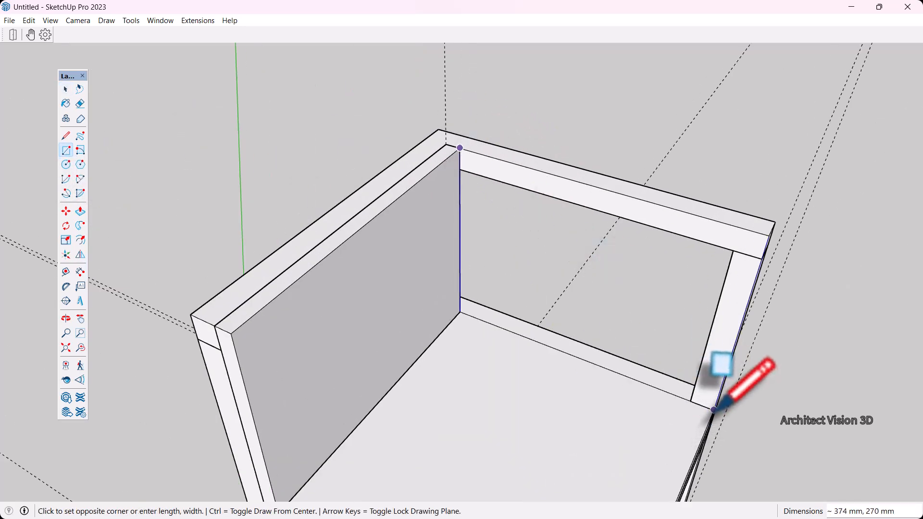
{"action": "left_click", "coordinate": [714, 410]}
{"action": "key", "text": "space"}
Push/pull the second backrest rectangle 20 mm inward over the seat.
{"action": "middle_click_drag", "start_coordinate": [618, 309], "coordinate": [566, 291]}
{"action": "left_click", "coordinate": [567, 291]}
{"action": "key", "text": "p"}
{"action": "left_click", "coordinate": [569, 291]}
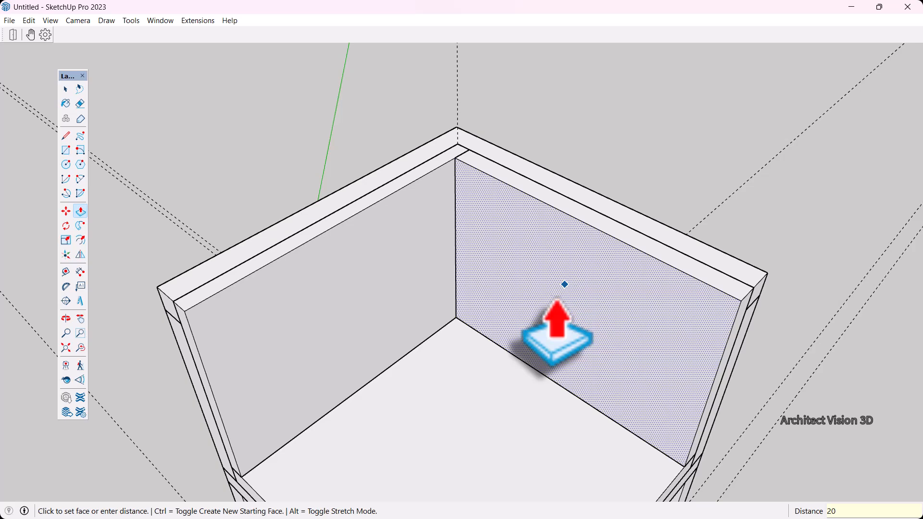
{"action": "key", "text": "Return"}
{"action": "key", "text": "space"}
Select the whole second backrest panel and make it a group.
{"action": "scroll", "coordinate": [601, 239], "scroll_direction": "down", "scroll_amount": 3}
{"action": "middle_click_drag", "start_coordinate": [548, 290], "coordinate": [601, 273]}
{"action": "triple_click", "coordinate": [600, 272]}
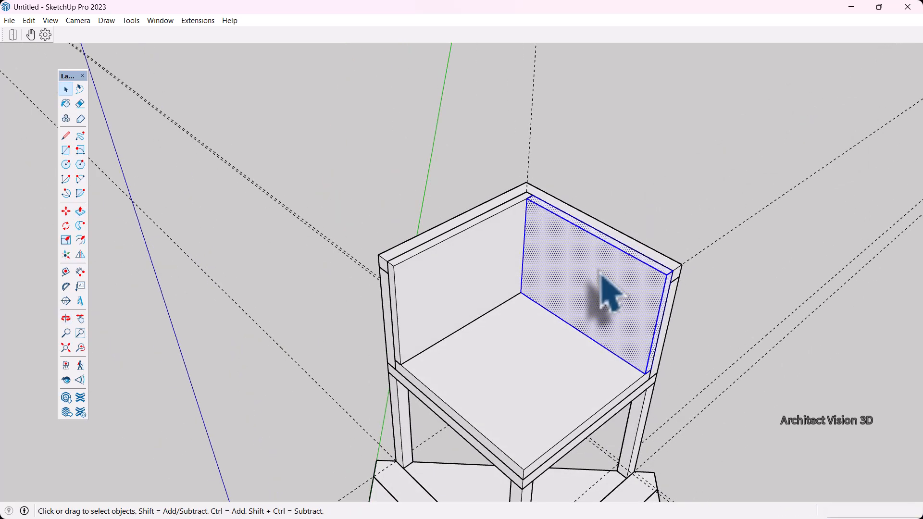
{"action": "right_click", "coordinate": [600, 272]}
{"action": "left_click", "coordinate": [663, 363]}
{"action": "scroll", "coordinate": [663, 344], "scroll_direction": "down", "scroll_amount": 2}
{"action": "middle_click_drag", "start_coordinate": [663, 347], "coordinate": [656, 262]}
{"action": "scroll", "coordinate": [428, 239], "scroll_direction": "down", "scroll_amount": 2}
{"action": "left_click", "coordinate": [603, 320]}
Explode both backrest panel groups so their geometry joins at the corner.
{"action": "scroll", "coordinate": [601, 319], "scroll_direction": "up", "scroll_amount": 4}
{"action": "middle_click_drag", "start_coordinate": [428, 149], "coordinate": [416, 187]}
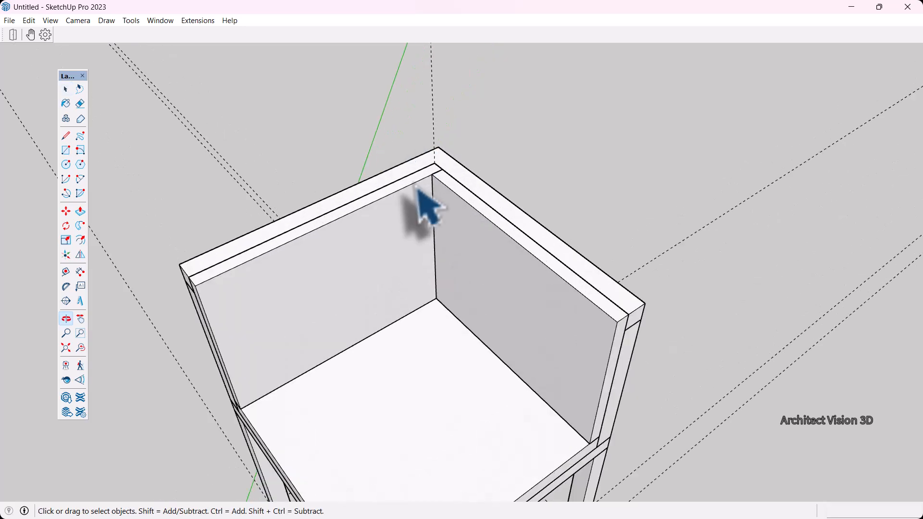
{"action": "scroll", "coordinate": [424, 190], "scroll_direction": "up", "scroll_amount": 5}
{"action": "scroll", "coordinate": [461, 217], "scroll_direction": "down", "scroll_amount": 2}
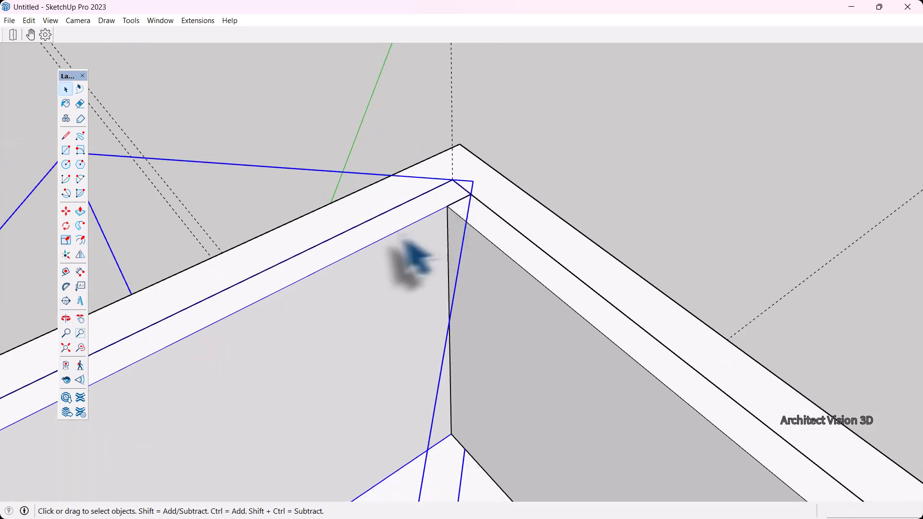
{"action": "right_click", "coordinate": [395, 235]}
{"action": "left_click", "coordinate": [481, 302]}
{"action": "right_click", "coordinate": [492, 297]}
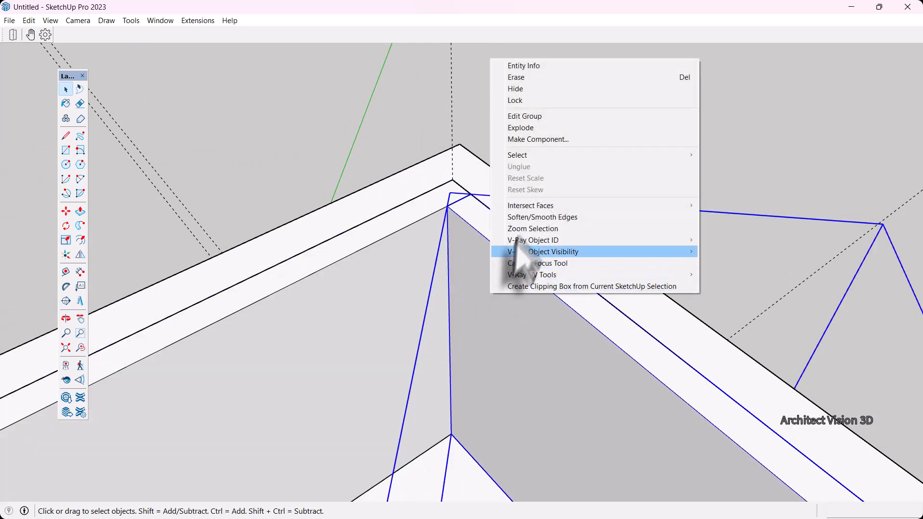
{"action": "middle_click_drag", "start_coordinate": [543, 263], "coordinate": [122, 174]}
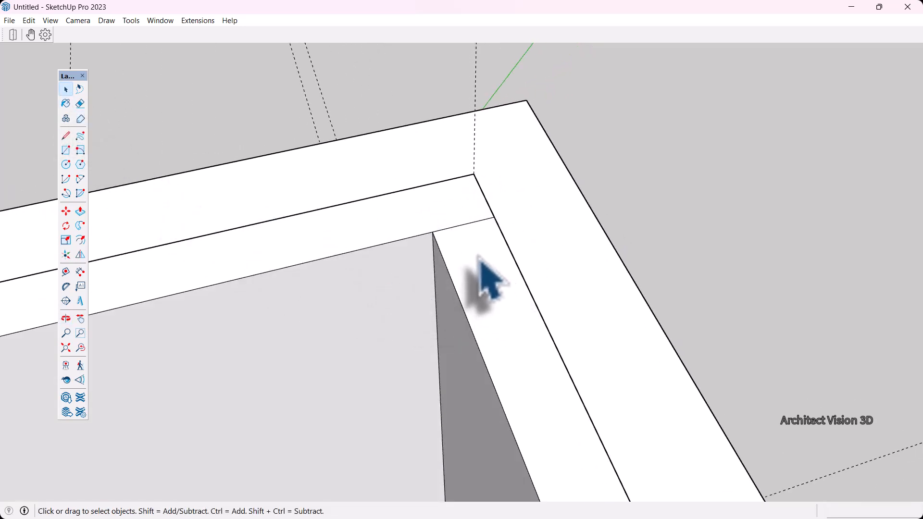
Erase the seam line at the corner of the two backrest panels and group the merged L-shaped backrest.
{"action": "key", "text": "e"}
{"action": "mouse_move", "coordinate": [469, 206]}
{"action": "middle_mouse_down"}
{"action": "mouse_move", "coordinate": [515, 175]}
{"action": "mouse_move", "coordinate": [402, 145]}
{"action": "mouse_move", "coordinate": [529, 182]}
{"action": "mouse_move", "coordinate": [458, 231]}
{"action": "mouse_move", "coordinate": [471, 221]}
{"action": "middle_mouse_up"}
{"action": "key", "text": "space"}
{"action": "triple_click", "coordinate": [472, 221]}
{"action": "right_click", "coordinate": [476, 218]}
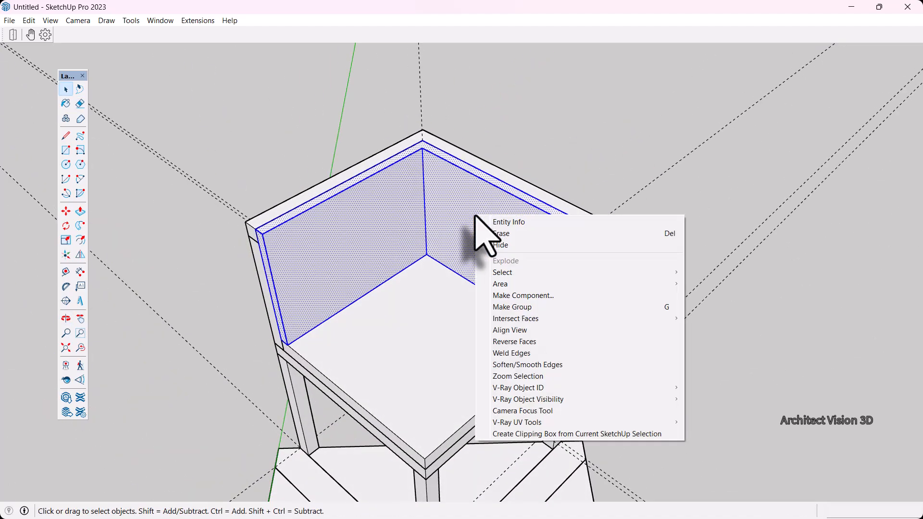
{"action": "left_click", "coordinate": [513, 307]}
{"action": "middle_click_drag", "start_coordinate": [513, 307], "coordinate": [419, 375]}
{"action": "scroll", "coordinate": [418, 375], "scroll_direction": "up", "scroll_amount": 3}
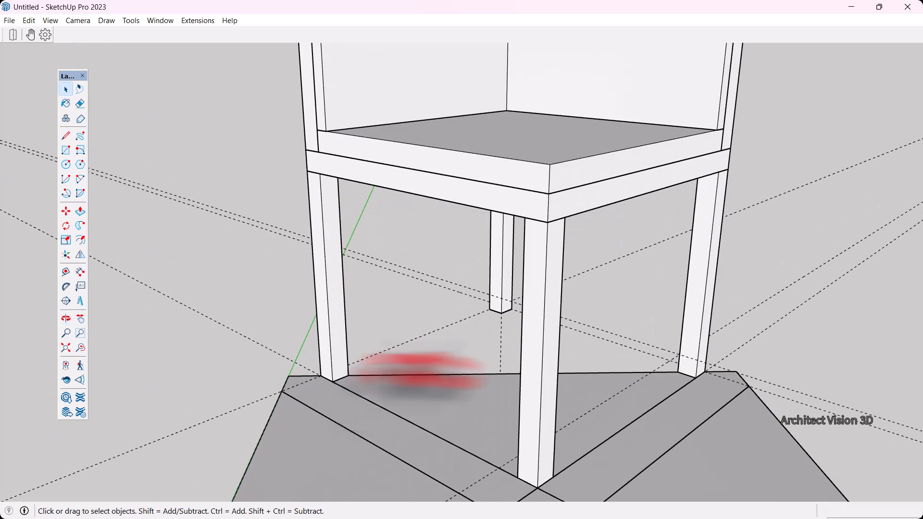
Place a guide line across the chair leg 70 mm above its bottom edge.
{"action": "scroll", "coordinate": [418, 375], "scroll_direction": "up", "scroll_amount": 5}
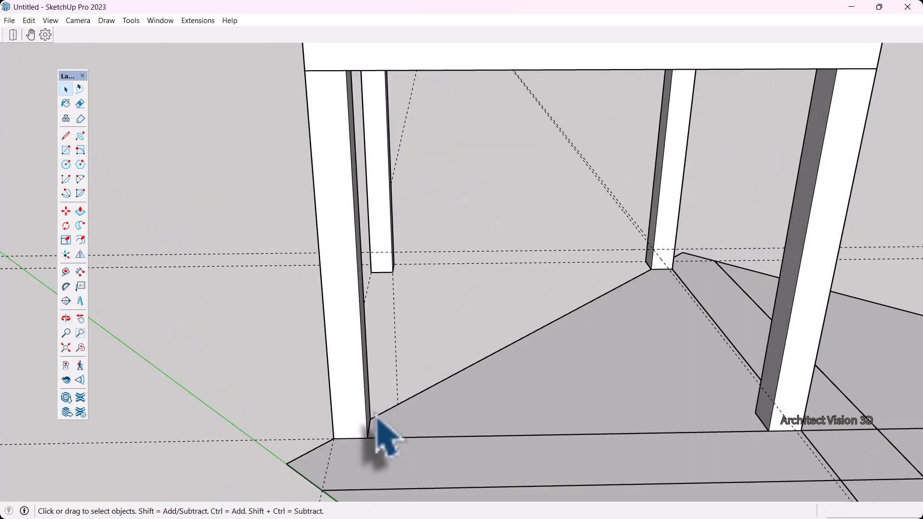
{"action": "key", "text": "t"}
{"action": "scroll", "coordinate": [380, 399], "scroll_direction": "up", "scroll_amount": 2}
{"action": "left_click", "coordinate": [350, 439]}
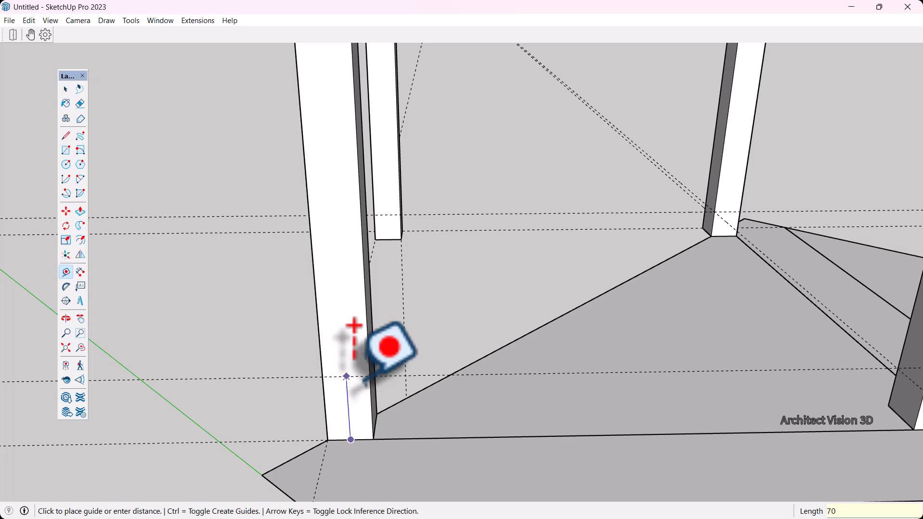
{"action": "left_click", "coordinate": [354, 326]}
{"action": "key", "text": "space"}
Place a second guide line on the leg 20 mm above the first one.
{"action": "scroll", "coordinate": [371, 340], "scroll_direction": "down", "scroll_amount": 5}
{"action": "middle_click_drag", "start_coordinate": [371, 340], "coordinate": [388, 382]}
{"action": "scroll", "coordinate": [387, 381], "scroll_direction": "up", "scroll_amount": 6}
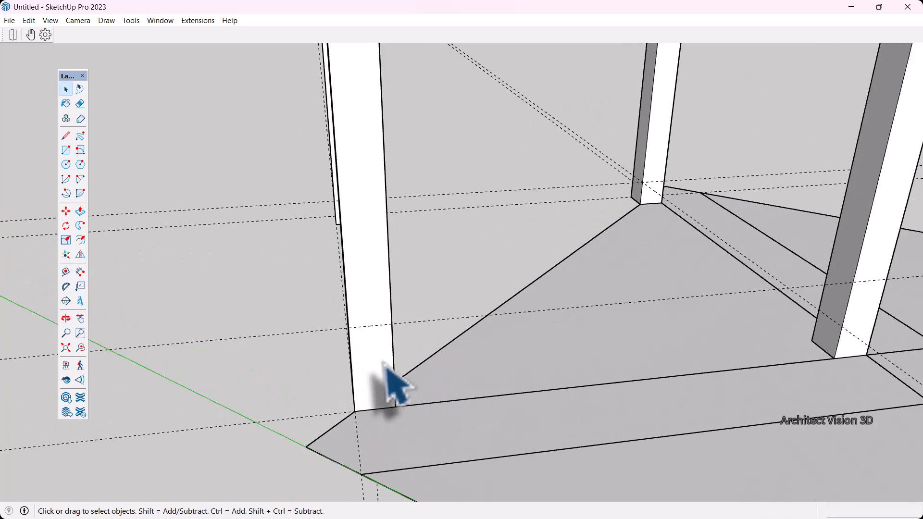
{"action": "key", "text": "t"}
{"action": "scroll", "coordinate": [383, 371], "scroll_direction": "up", "scroll_amount": 1}
{"action": "left_click", "coordinate": [365, 338]}
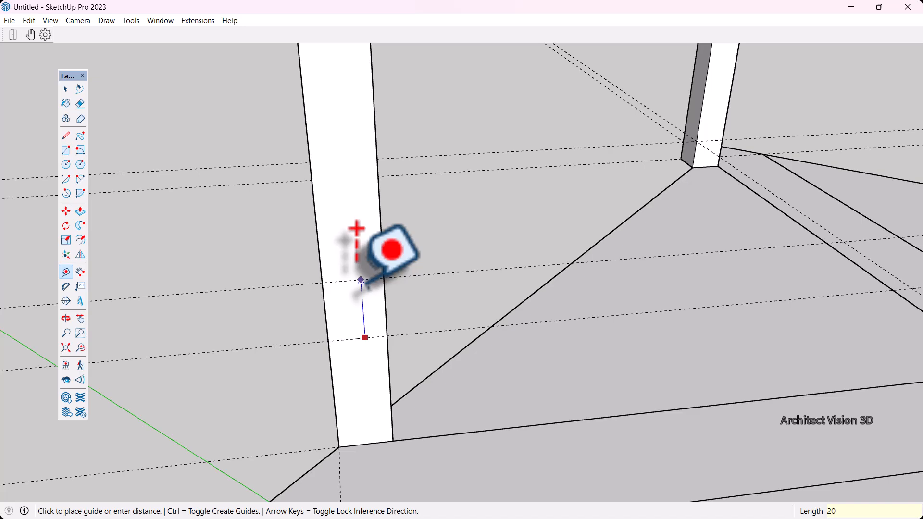
{"action": "type", "text": "20"}
{"action": "key", "text": "Return"}
{"action": "key", "text": "space"}
Draw a rectangular rail face spanning the gap between two adjacent chair legs, bounded by the two lower guide lines.
{"action": "scroll", "coordinate": [500, 258], "scroll_direction": "down", "scroll_amount": 3}
{"action": "middle_click_drag", "start_coordinate": [501, 257], "coordinate": [377, 333]}
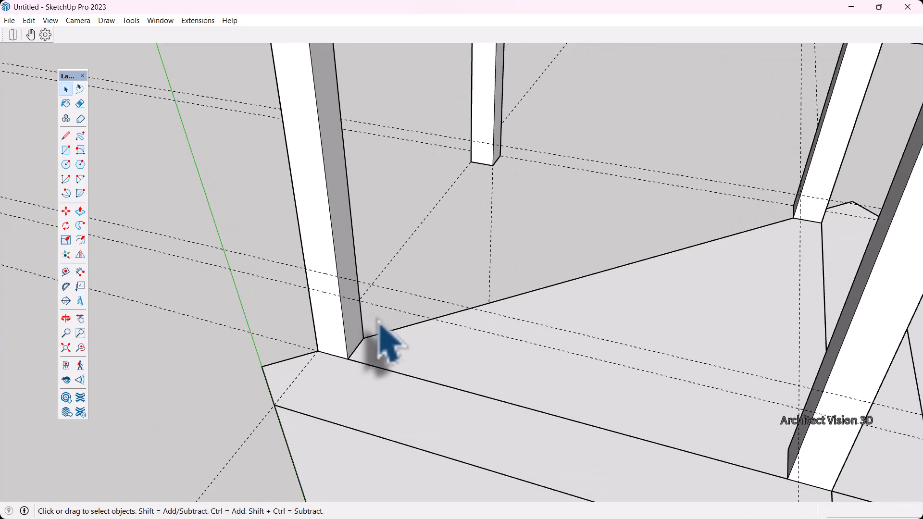
{"action": "scroll", "coordinate": [377, 334], "scroll_direction": "up", "scroll_amount": 3}
{"action": "scroll", "coordinate": [382, 332], "scroll_direction": "up", "scroll_amount": 1}
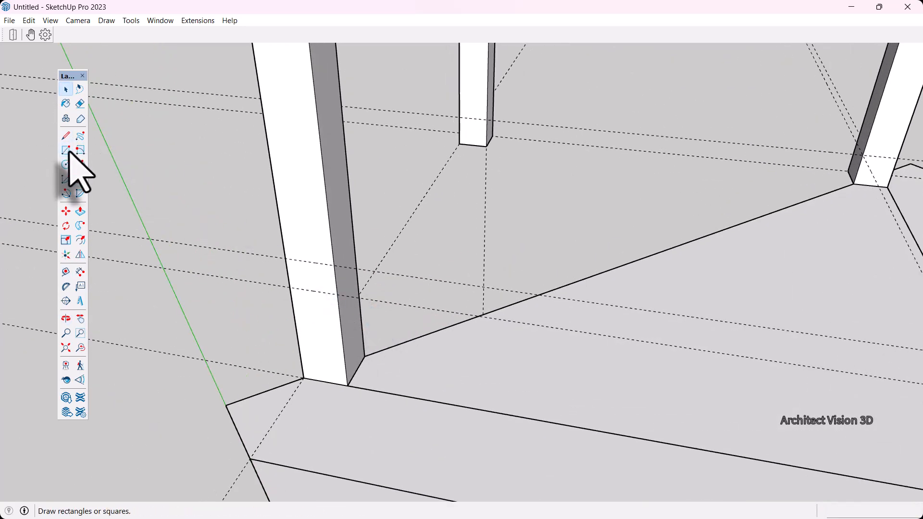
{"action": "left_click", "coordinate": [65, 151]}
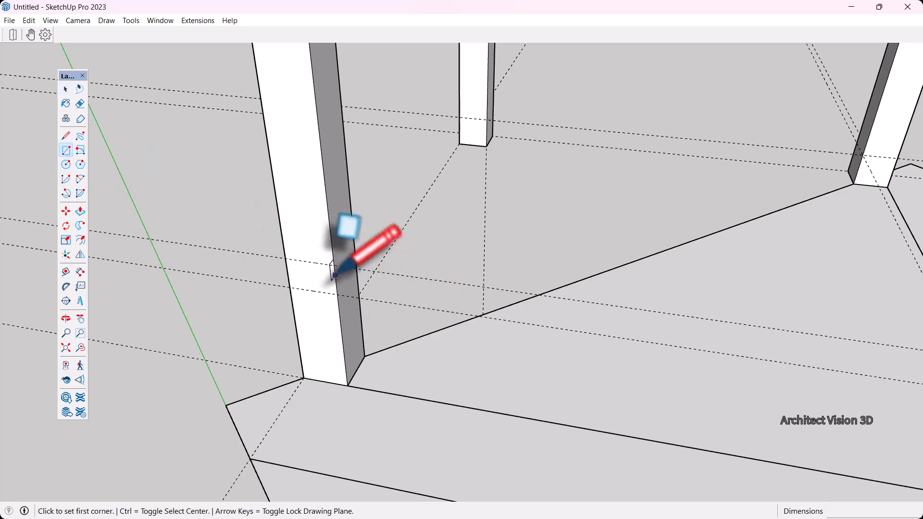
{"action": "left_click", "coordinate": [333, 264]}
{"action": "scroll", "coordinate": [333, 265], "scroll_direction": "down", "scroll_amount": 2}
{"action": "key", "text": "space"}
{"action": "scroll", "coordinate": [732, 361], "scroll_direction": "down", "scroll_amount": 3}
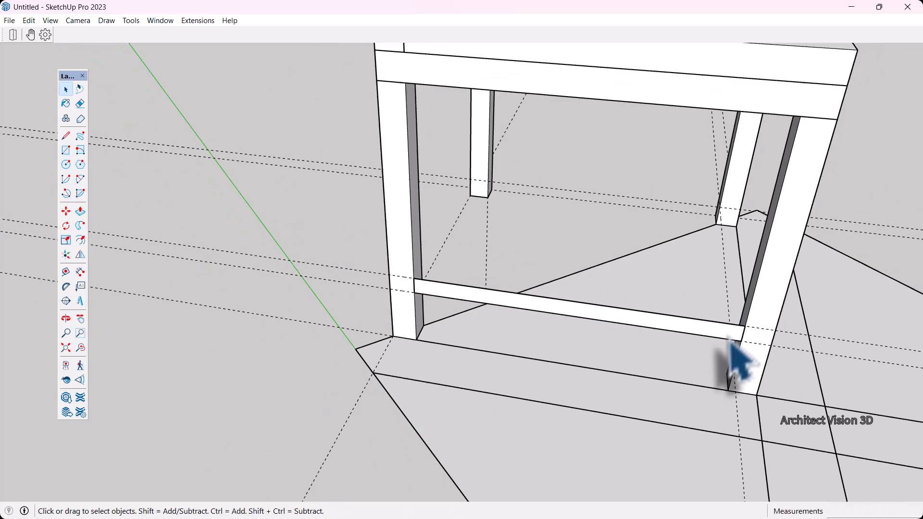
Push/Pull the rail face inward 20 mm to give the lower rail its thickness.
{"action": "scroll", "coordinate": [454, 309], "scroll_direction": "up", "scroll_amount": 3}
{"action": "key", "text": "o"}
{"action": "left_click_drag", "start_coordinate": [454, 320], "coordinate": [282, 339]}
{"action": "key", "text": "space"}
{"action": "middle_click_drag", "start_coordinate": [281, 339], "coordinate": [322, 237]}
{"action": "key", "text": "p"}
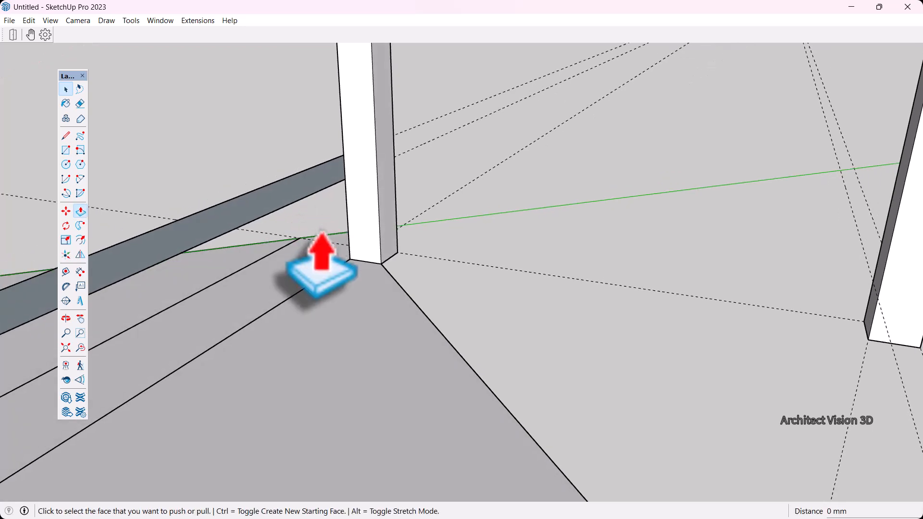
{"action": "left_click", "coordinate": [318, 189]}
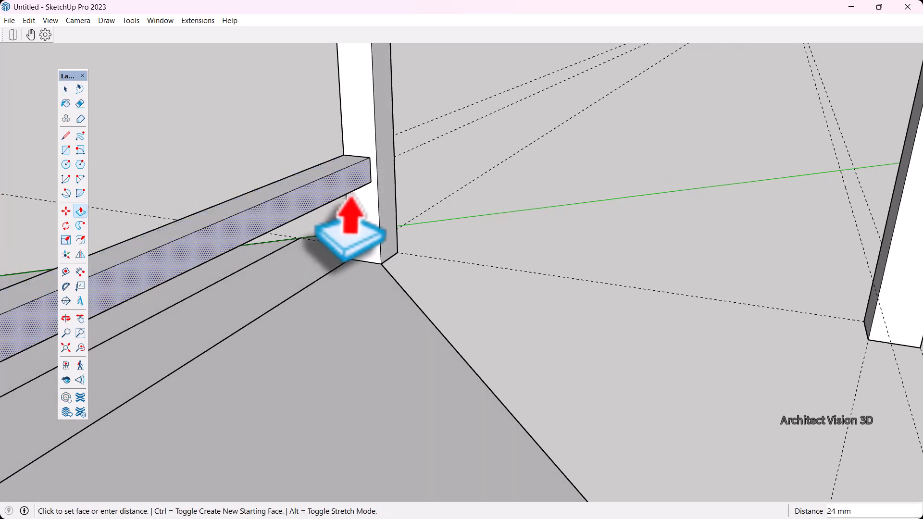
{"action": "left_click", "coordinate": [351, 227]}
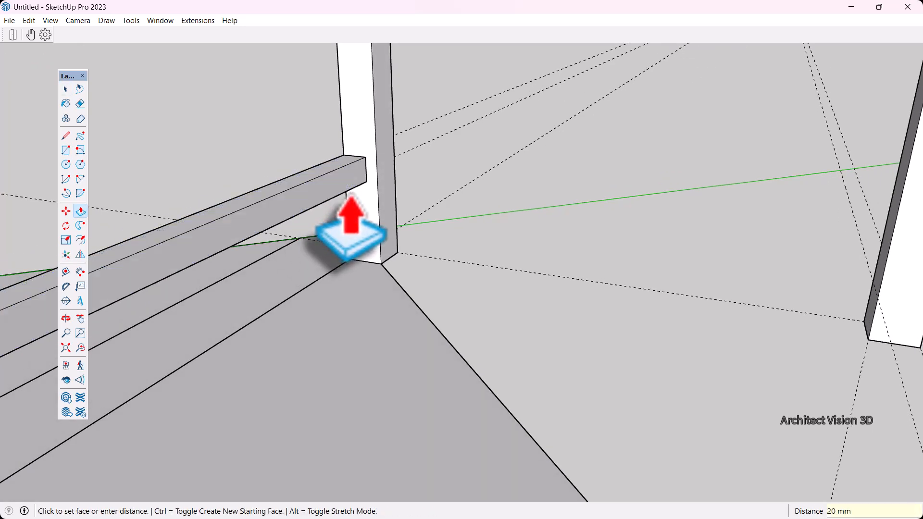
{"action": "middle_click_drag", "start_coordinate": [258, 196], "coordinate": [630, 312]}
{"action": "key", "text": "space"}
{"action": "scroll", "coordinate": [406, 330], "scroll_direction": "down", "scroll_amount": 3}
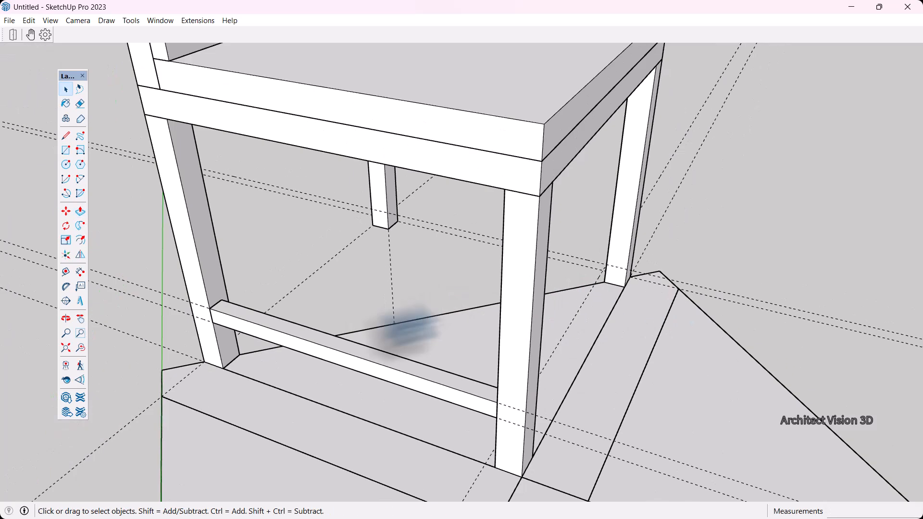
Select the whole lower rail and make it a group.
{"action": "scroll", "coordinate": [283, 344], "scroll_direction": "up", "scroll_amount": 4}
{"action": "left_click", "coordinate": [278, 331]}
{"action": "right_click", "coordinate": [276, 334]}
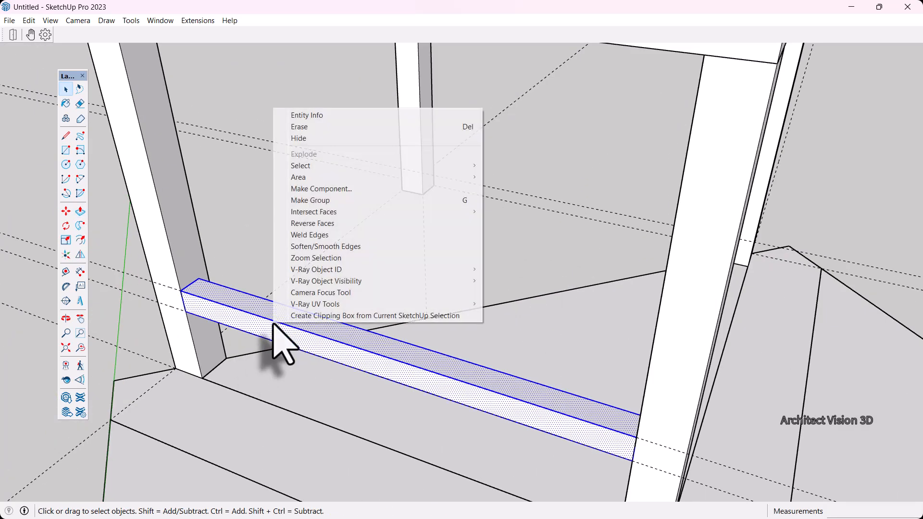
{"action": "left_click", "coordinate": [341, 275]}
{"action": "middle_click_drag", "start_coordinate": [346, 289], "coordinate": [304, 313]}
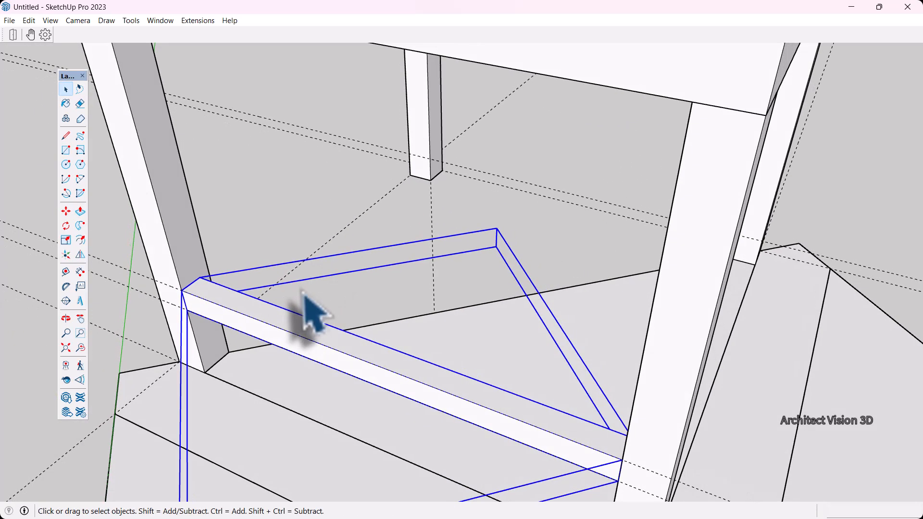
Copy the lower rail to the opposite pair of legs and select both rails.
{"action": "left_click", "coordinate": [66, 212]}
{"action": "scroll", "coordinate": [204, 285], "scroll_direction": "up", "scroll_amount": 2}
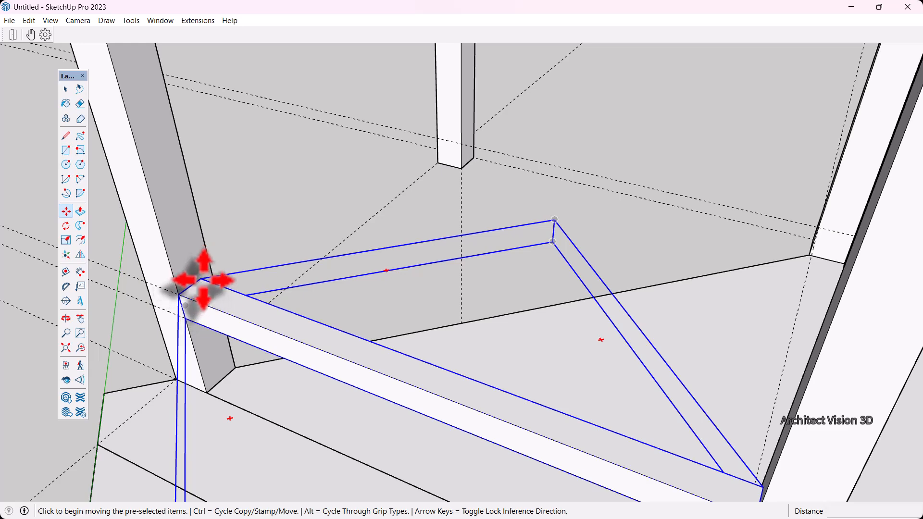
{"action": "left_click", "coordinate": [203, 281]}
{"action": "scroll", "coordinate": [204, 281], "scroll_direction": "down", "scroll_amount": 3}
{"action": "key", "text": "ctrl"}
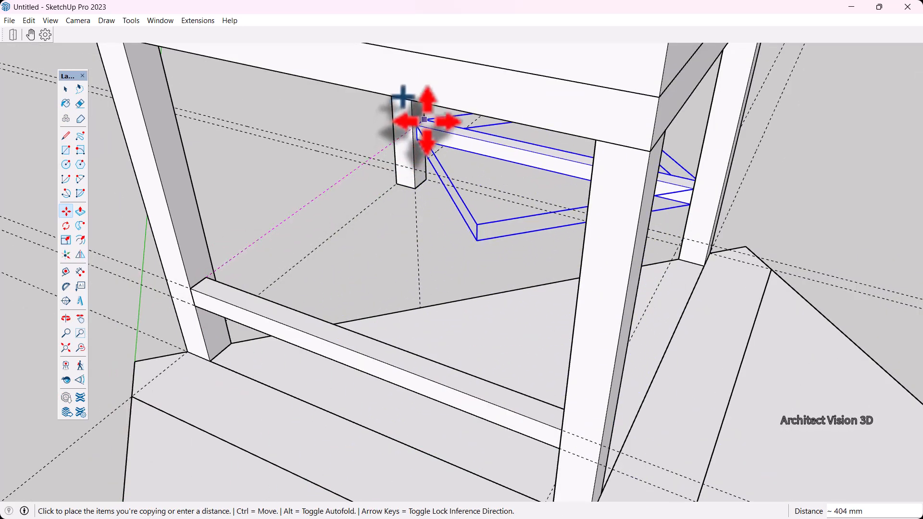
{"action": "middle_click_drag", "start_coordinate": [425, 120], "coordinate": [419, 262]}
{"action": "key", "text": "space"}
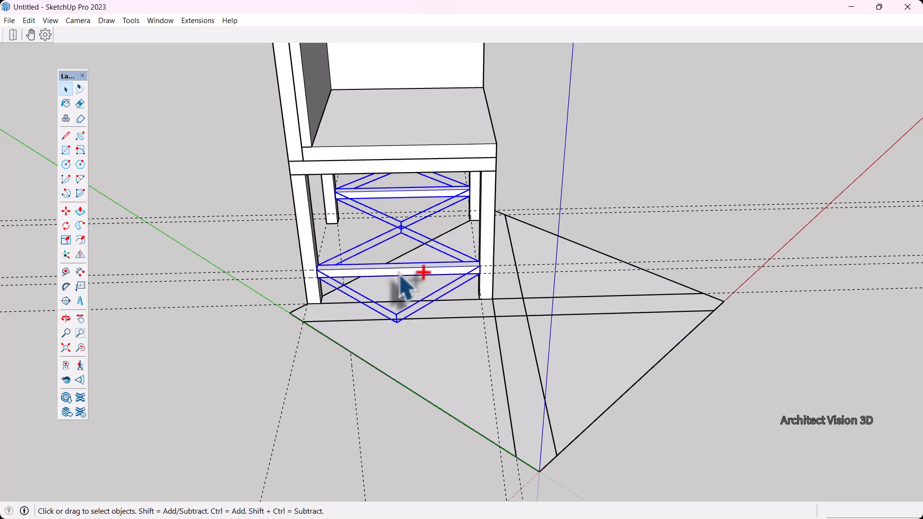
Copy both lower rails together about 473 mm sideways, clear of the chair.
{"action": "scroll", "coordinate": [406, 288], "scroll_direction": "down", "scroll_amount": 2}
{"action": "scroll", "coordinate": [311, 273], "scroll_direction": "down", "scroll_amount": 2}
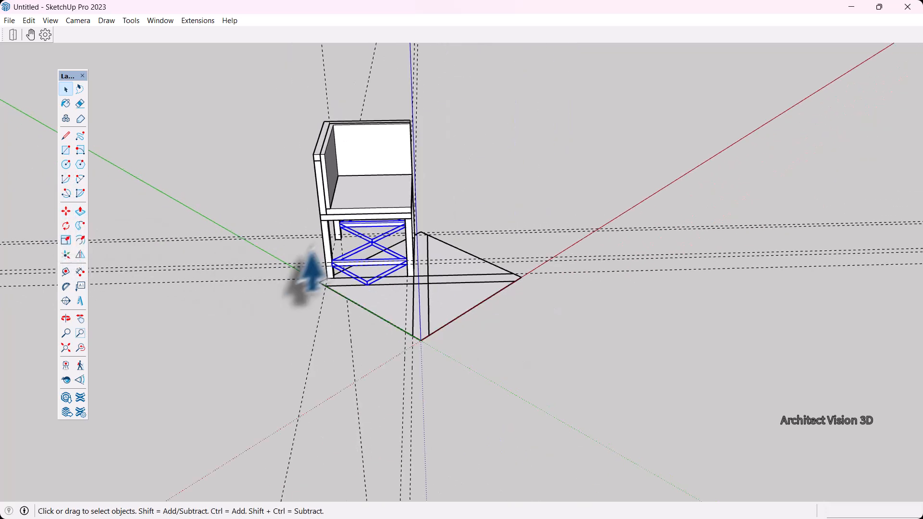
{"action": "left_click", "coordinate": [66, 211]}
{"action": "scroll", "coordinate": [336, 252], "scroll_direction": "up", "scroll_amount": 1}
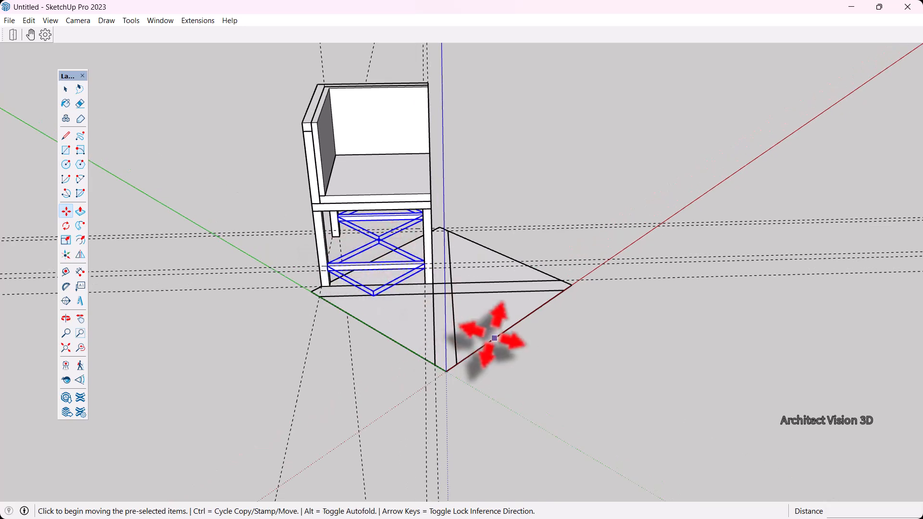
{"action": "left_click", "coordinate": [276, 337]}
{"action": "key", "text": "ctrl"}
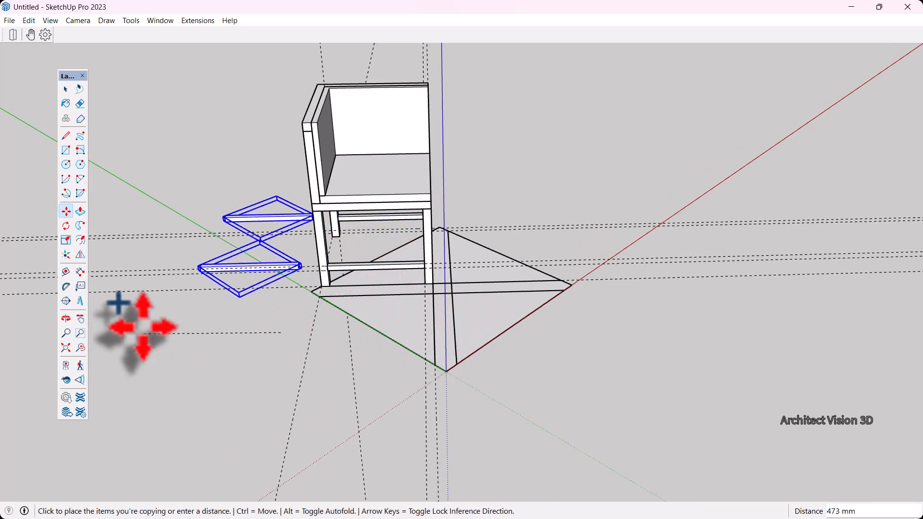
{"action": "left_click", "coordinate": [134, 331]}
{"action": "middle_click_drag", "start_coordinate": [500, 252], "coordinate": [596, 251]}
{"action": "scroll", "coordinate": [595, 240], "scroll_direction": "down", "scroll_amount": 2}
{"action": "key", "text": "space"}
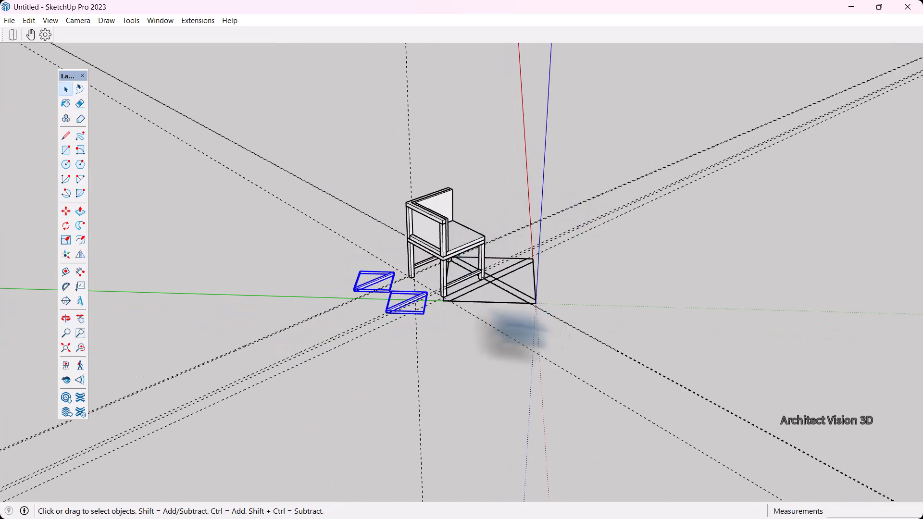
Rotate the two copied rails 90 degrees on the horizontal plane.
{"action": "middle_click_drag", "start_coordinate": [503, 319], "coordinate": [553, 332]}
{"action": "scroll", "coordinate": [493, 387], "scroll_direction": "up", "scroll_amount": 2}
{"action": "scroll", "coordinate": [486, 385], "scroll_direction": "up", "scroll_amount": 2}
{"action": "scroll", "coordinate": [433, 348], "scroll_direction": "up", "scroll_amount": 2}
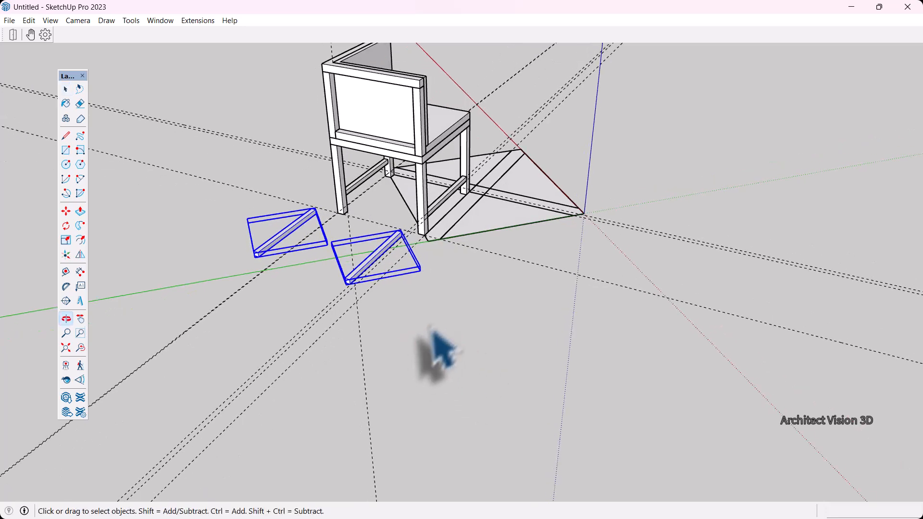
{"action": "left_click", "coordinate": [431, 304]}
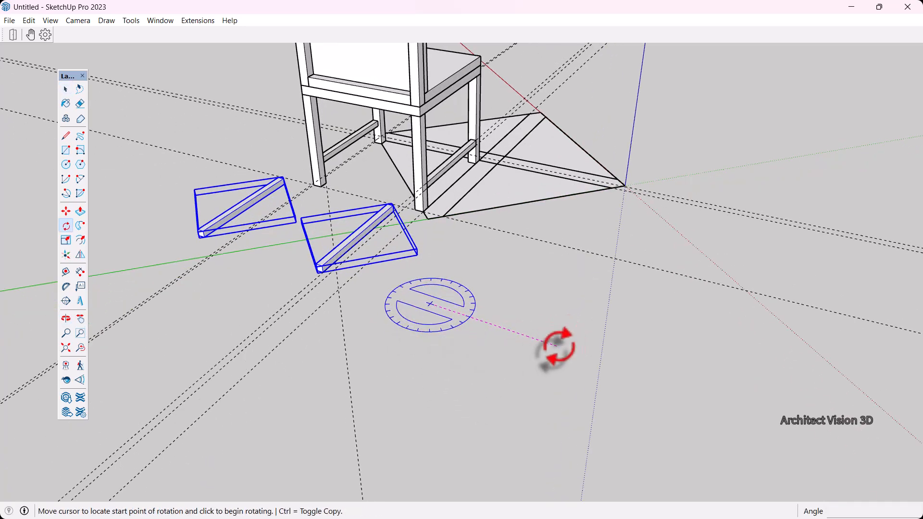
{"action": "left_click", "coordinate": [557, 347]}
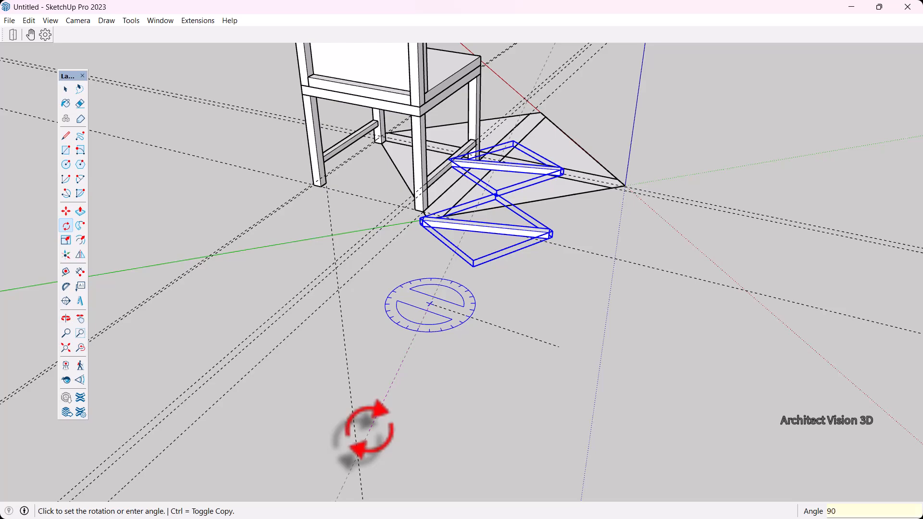
{"action": "left_click", "coordinate": [365, 432]}
{"action": "key", "text": "space"}
{"action": "middle_click_drag", "start_coordinate": [370, 440], "coordinate": [89, 288]}
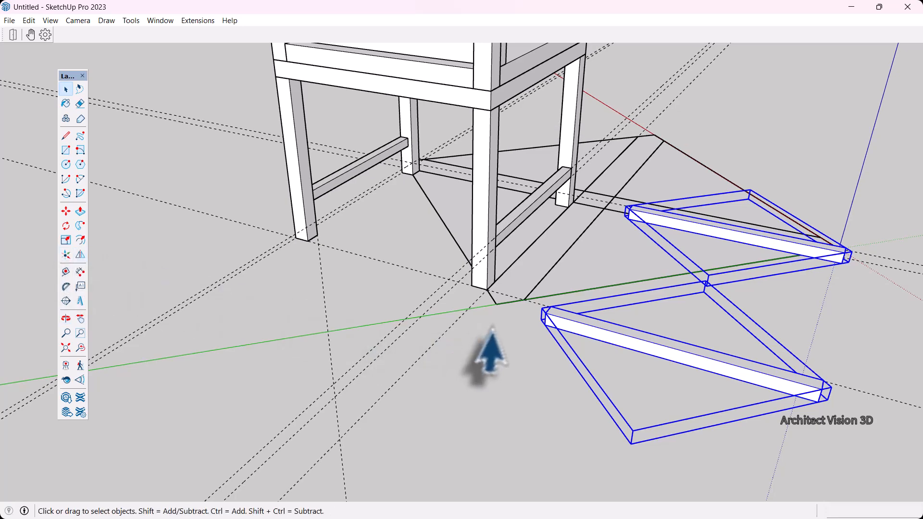
Place a guide line on the outer face of the corner leg 70 mm above its bottom edge.
{"action": "scroll", "coordinate": [469, 279], "scroll_direction": "up", "scroll_amount": 3}
{"action": "middle_click_drag", "start_coordinate": [465, 272], "coordinate": [626, 301]}
{"action": "scroll", "coordinate": [618, 259], "scroll_direction": "up", "scroll_amount": 3}
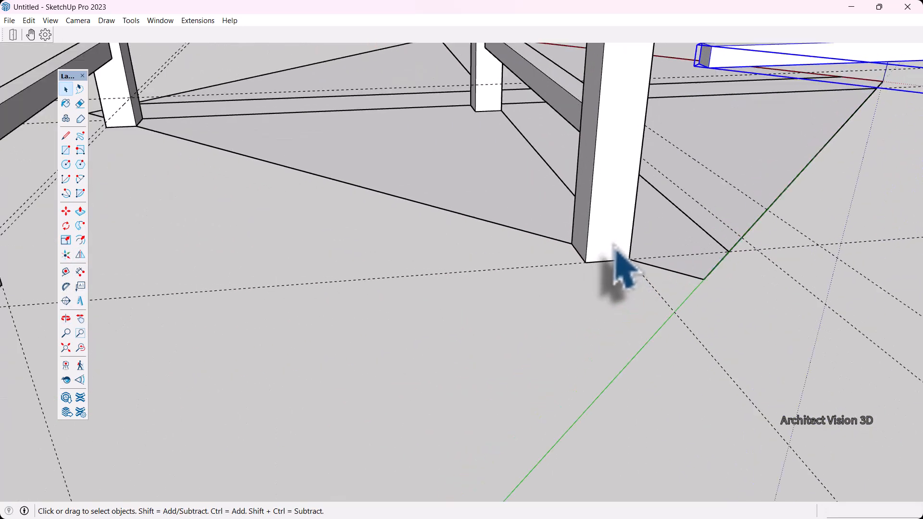
{"action": "scroll", "coordinate": [620, 257], "scroll_direction": "up", "scroll_amount": 2}
{"action": "key", "text": "t"}
{"action": "left_click", "coordinate": [604, 263]}
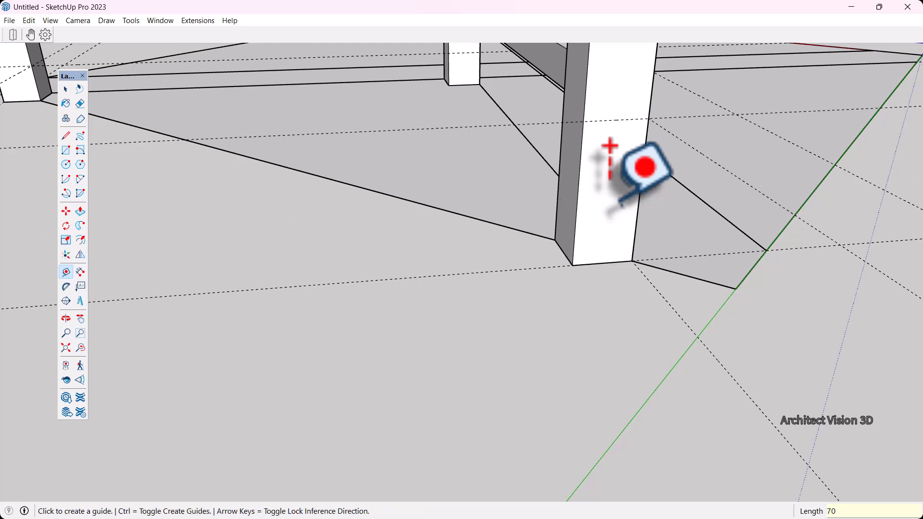
{"action": "scroll", "coordinate": [561, 232], "scroll_direction": "down", "scroll_amount": 5}
{"action": "key", "text": "space"}
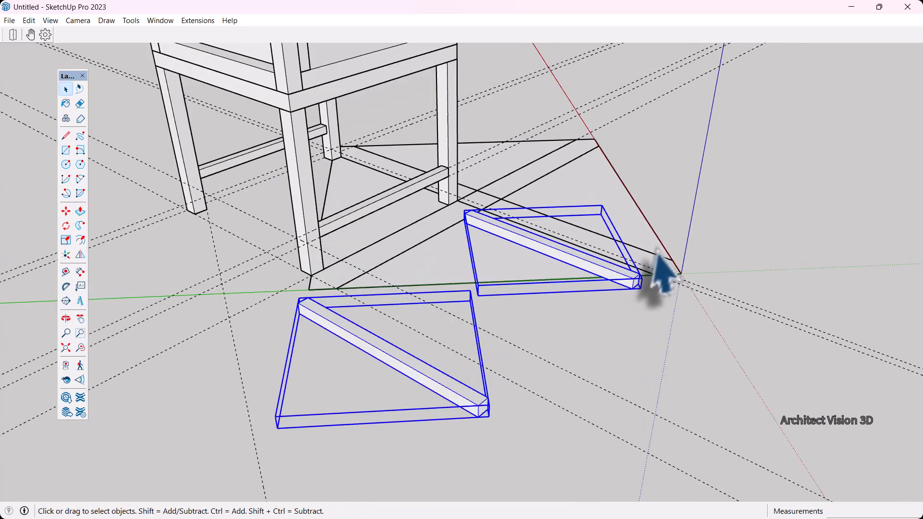
Move the two rotated rails by a rail's end corner to where the 70 mm guide meets the corner leg's inner edge.
{"action": "left_click", "coordinate": [66, 212]}
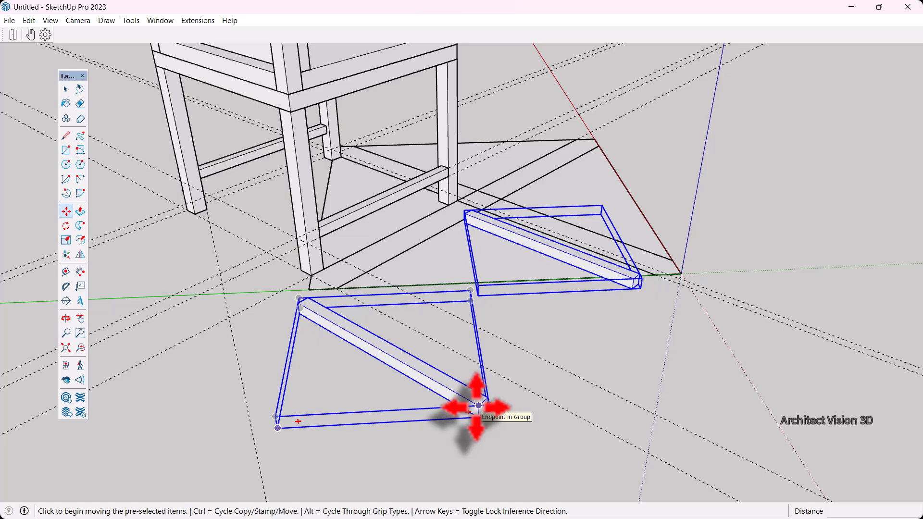
{"action": "left_click", "coordinate": [479, 405]}
{"action": "scroll", "coordinate": [308, 240], "scroll_direction": "up", "scroll_amount": 3}
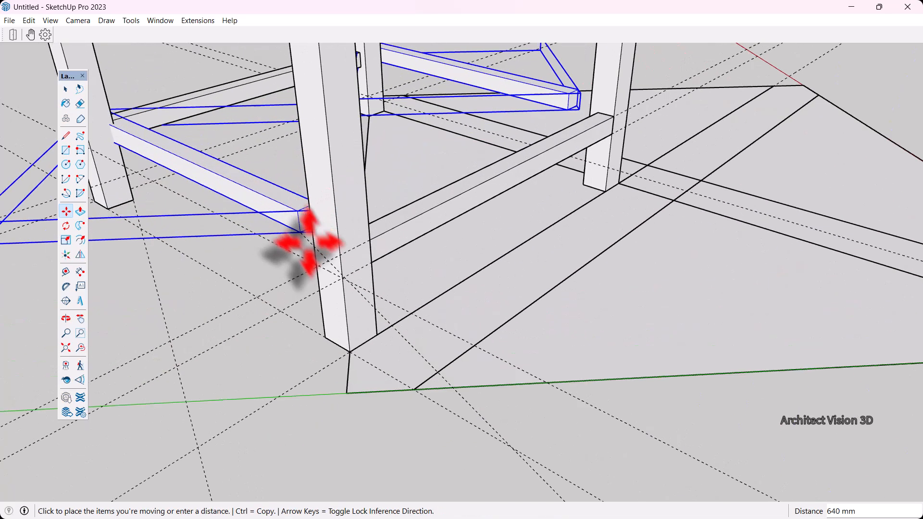
{"action": "left_click", "coordinate": [316, 264]}
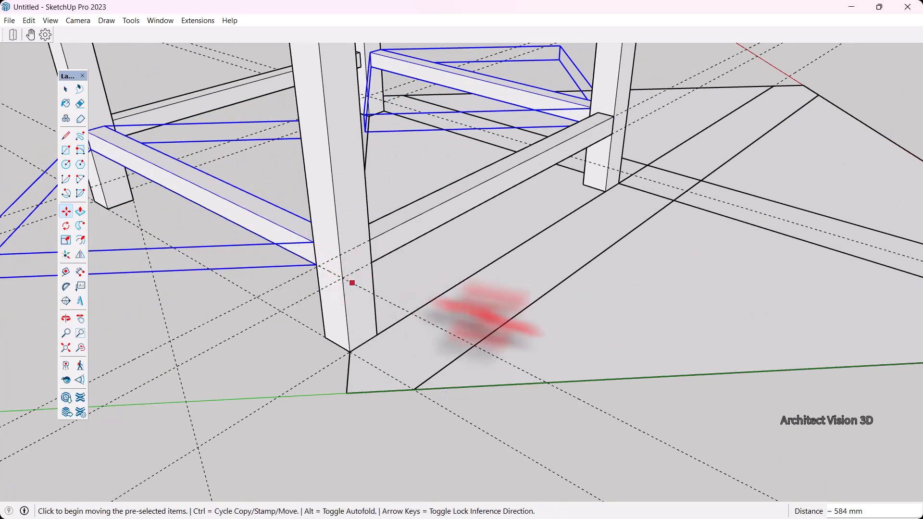
{"action": "scroll", "coordinate": [538, 321], "scroll_direction": "down", "scroll_amount": 3}
{"action": "middle_click_drag", "start_coordinate": [553, 327], "coordinate": [711, 351]}
{"action": "key", "text": "space"}
{"action": "scroll", "coordinate": [495, 313], "scroll_direction": "up", "scroll_amount": 4}
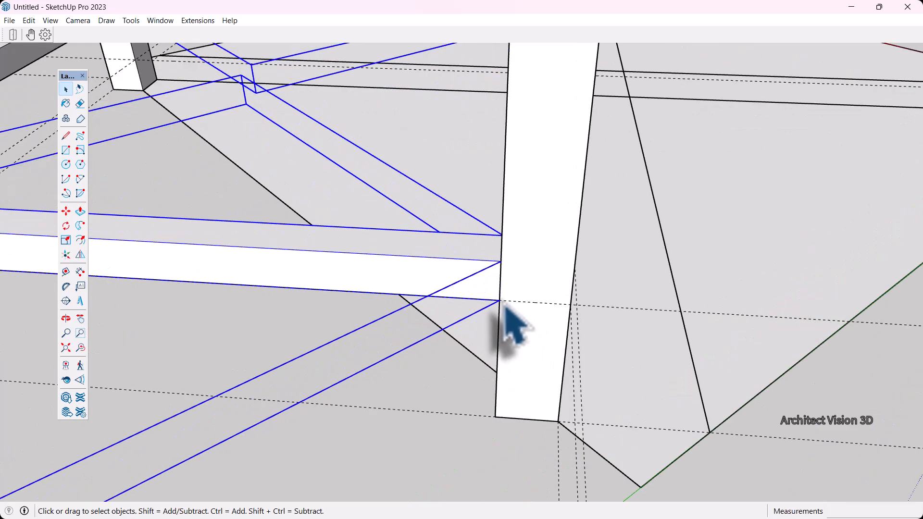
{"action": "middle_click_drag", "start_coordinate": [507, 308], "coordinate": [574, 295]}
{"action": "scroll", "coordinate": [533, 323], "scroll_direction": "down", "scroll_amount": 4}
{"action": "middle_click_drag", "start_coordinate": [529, 350], "coordinate": [425, 310]}
{"action": "left_click", "coordinate": [439, 437]}
{"action": "scroll", "coordinate": [413, 395], "scroll_direction": "down", "scroll_amount": 2}
Delete all guide lines from the model.
{"action": "middle_click_drag", "start_coordinate": [413, 395], "coordinate": [267, 404]}
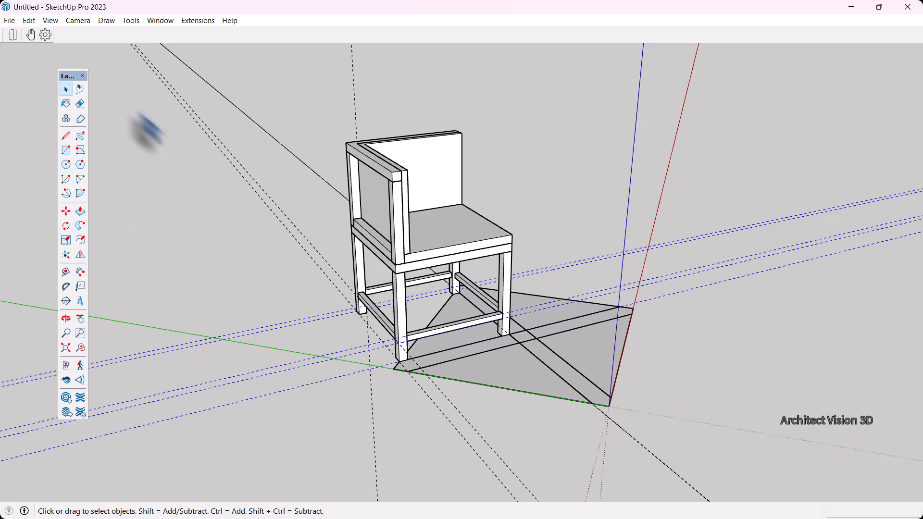
{"action": "left_click", "coordinate": [30, 21]}
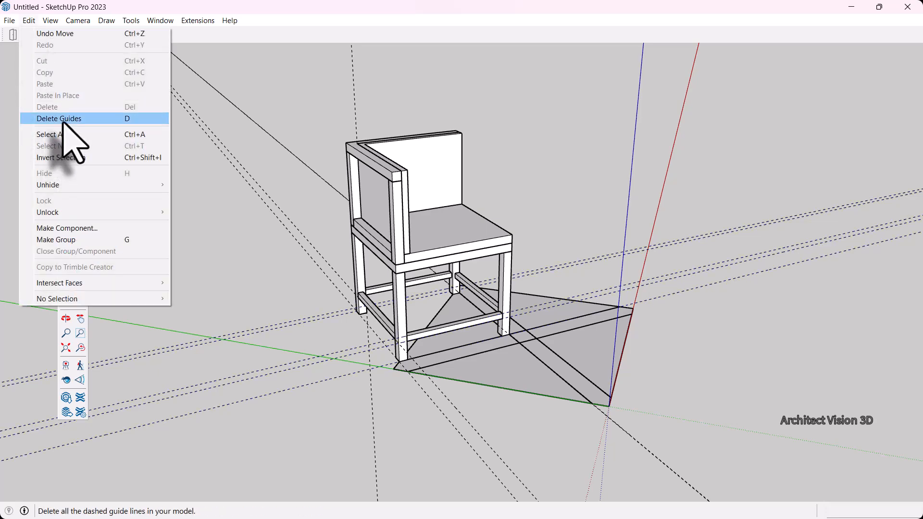
{"action": "left_click", "coordinate": [64, 121]}
Unhide the table so it shows together with the finished chair.
{"action": "scroll", "coordinate": [295, 144], "scroll_direction": "down", "scroll_amount": 2}
{"action": "middle_click_drag", "start_coordinate": [295, 144], "coordinate": [439, 196]}
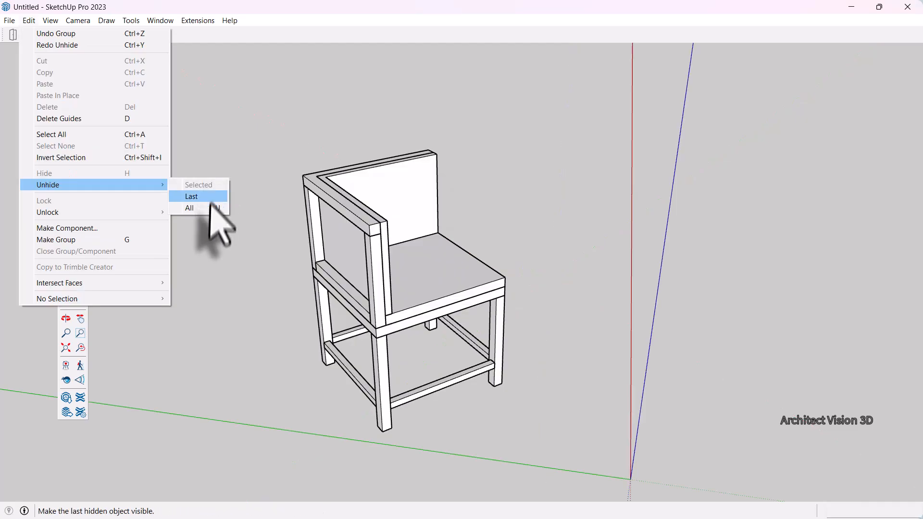
{"action": "left_click", "coordinate": [212, 208]}
Hide the table group to view the chair alone, and undo the hiding.
{"action": "middle_click_drag", "start_coordinate": [450, 258], "coordinate": [529, 244]}
{"action": "left_click", "coordinate": [529, 243]}
{"action": "right_click", "coordinate": [529, 232]}
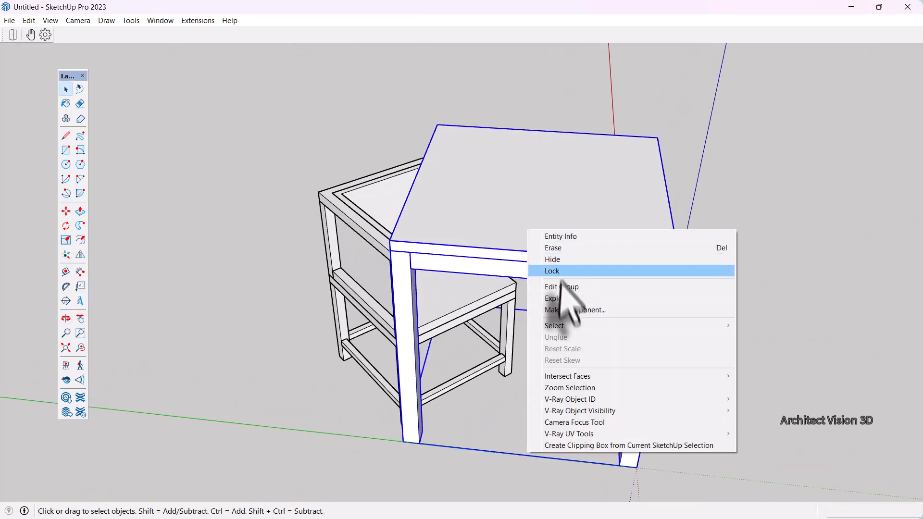
{"action": "left_click", "coordinate": [572, 259]}
{"action": "scroll", "coordinate": [501, 305], "scroll_direction": "up", "scroll_amount": 5}
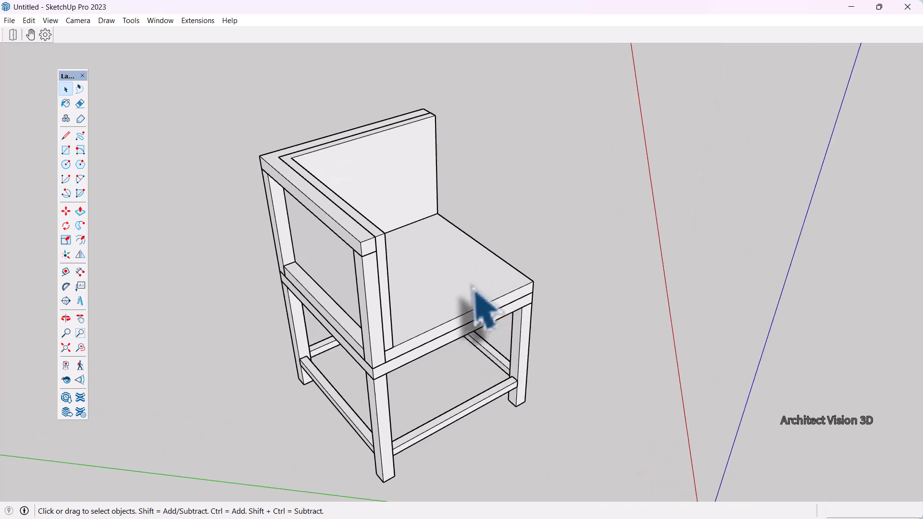
{"action": "middle_click_drag", "start_coordinate": [542, 277], "coordinate": [574, 271]}
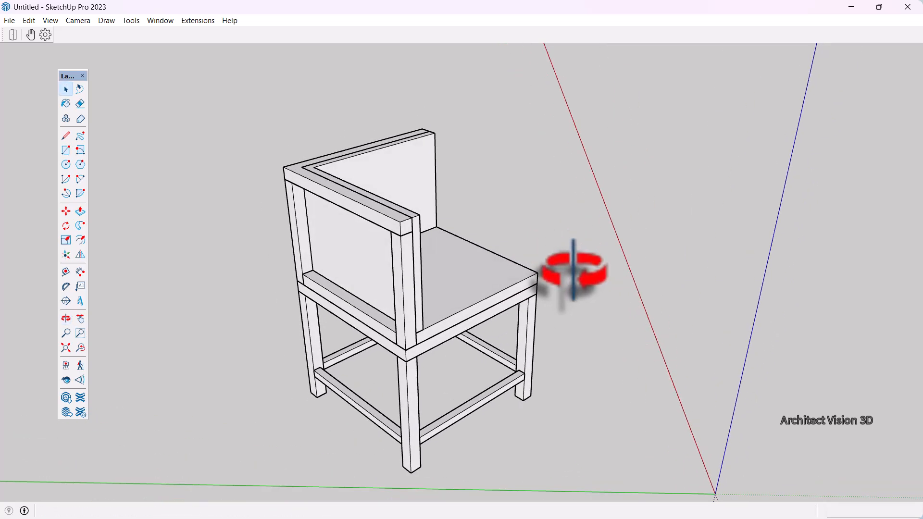
{"action": "key", "text": "ctrl+z"}
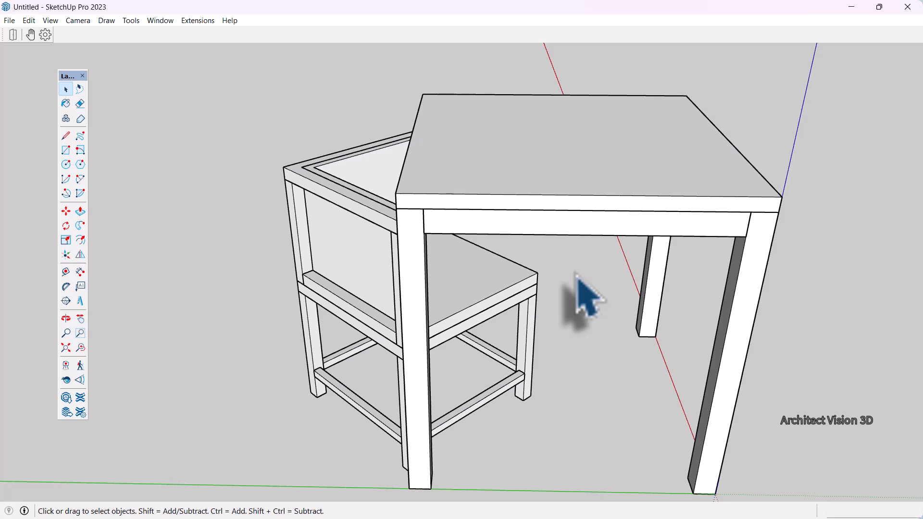
Hide the table, undo the hiding and redo it, leaving only the chair in view.
{"action": "key", "text": "Delete"}
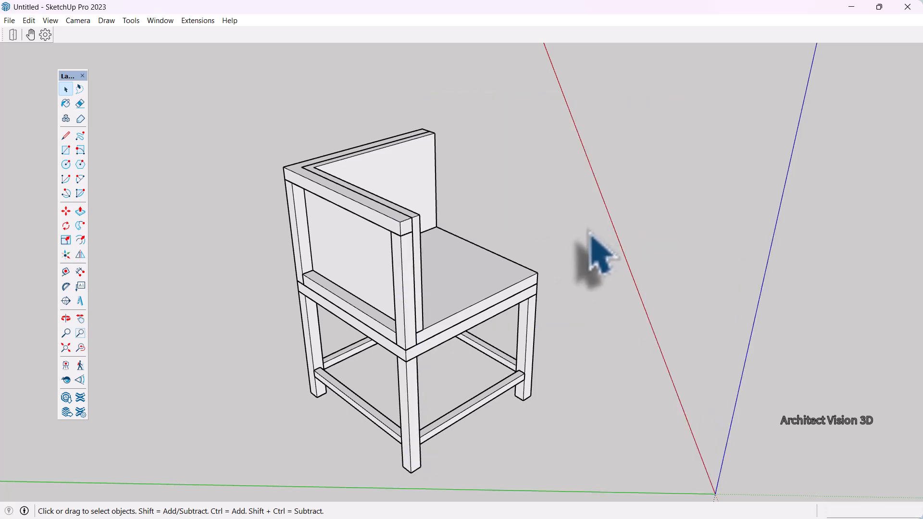
{"action": "key", "text": "ctrl+z"}
{"action": "key", "text": "ctrl+y"}
{"action": "middle_click_drag", "start_coordinate": [593, 212], "coordinate": [523, 250]}
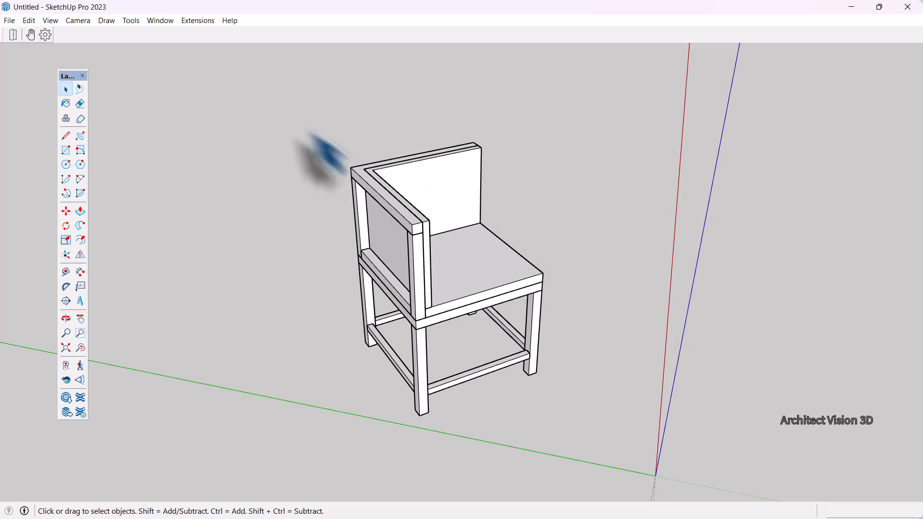
Look up the shortcut assigned to Edit/Hide in the preferences, filtering the functions for "hide", and accept the dialog.
{"action": "left_click", "coordinate": [161, 21]}
{"action": "left_click", "coordinate": [187, 87]}
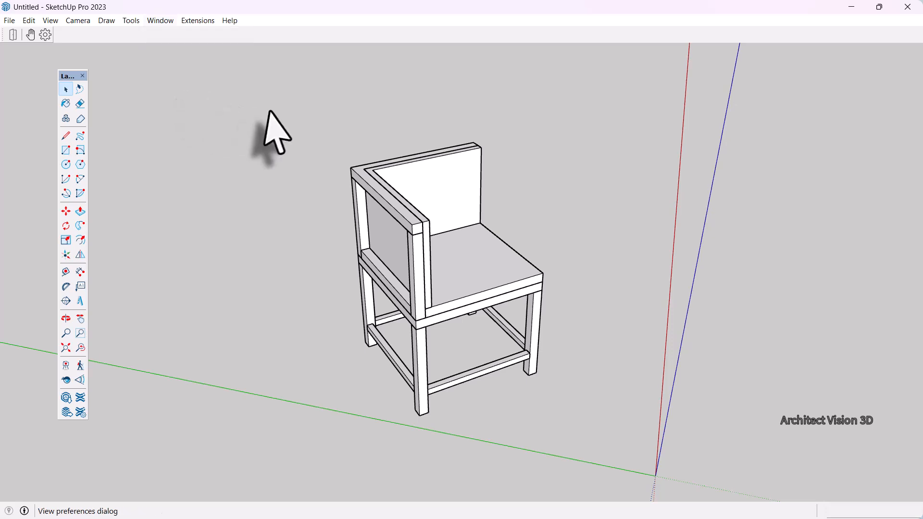
{"action": "left_click", "coordinate": [313, 227]}
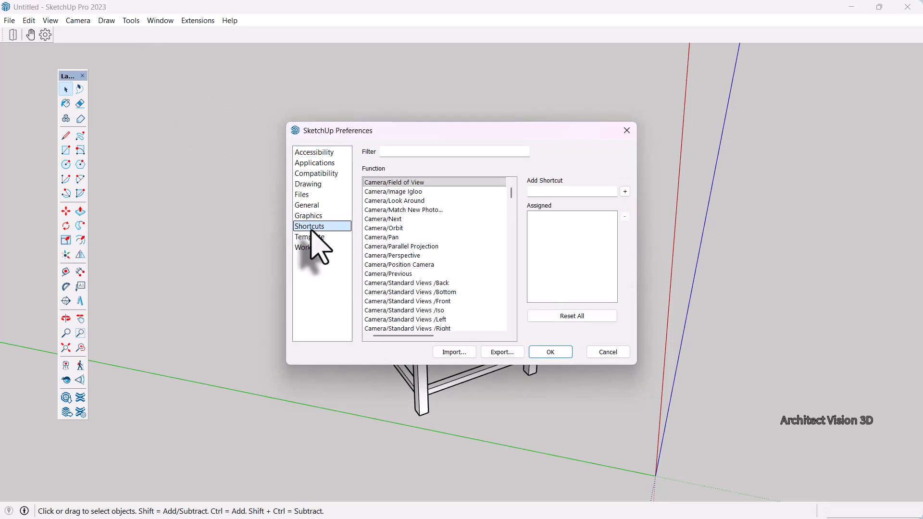
{"action": "type", "text": "hide"}
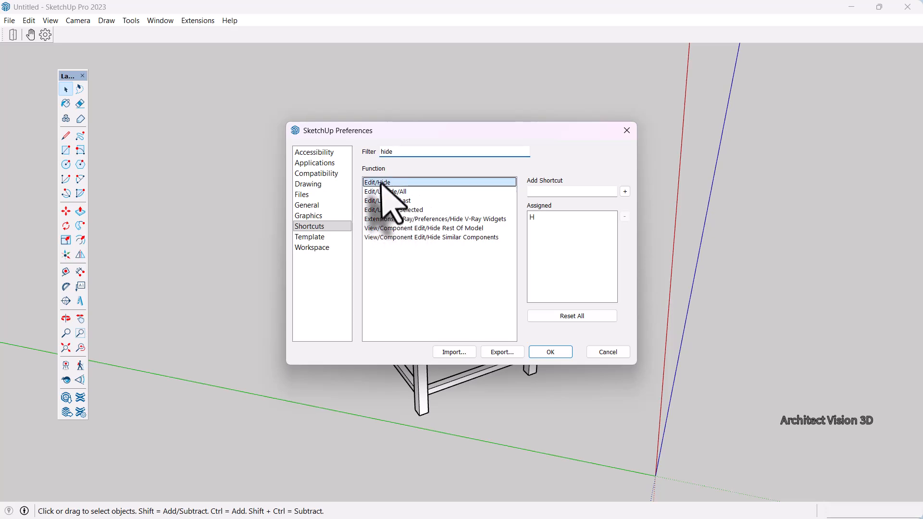
{"action": "left_click", "coordinate": [561, 193]}
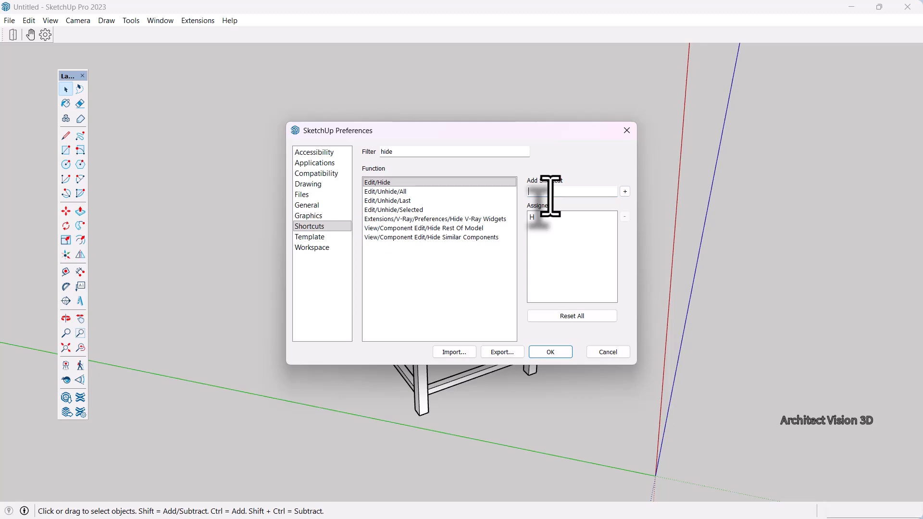
{"action": "left_click", "coordinate": [625, 192]}
{"action": "left_click", "coordinate": [476, 271]}
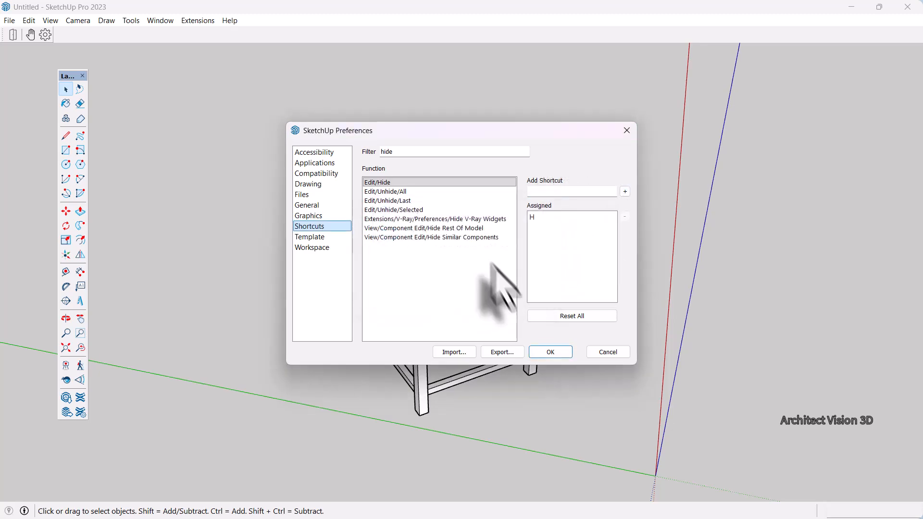
{"action": "left_click", "coordinate": [559, 352]}
Bring the hidden table back into view beside the chair and hide it again.
{"action": "scroll", "coordinate": [517, 353], "scroll_direction": "down", "scroll_amount": 2}
{"action": "middle_click_drag", "start_coordinate": [564, 357], "coordinate": [500, 333]}
{"action": "left_click_drag", "start_coordinate": [536, 197], "coordinate": [274, 423]}
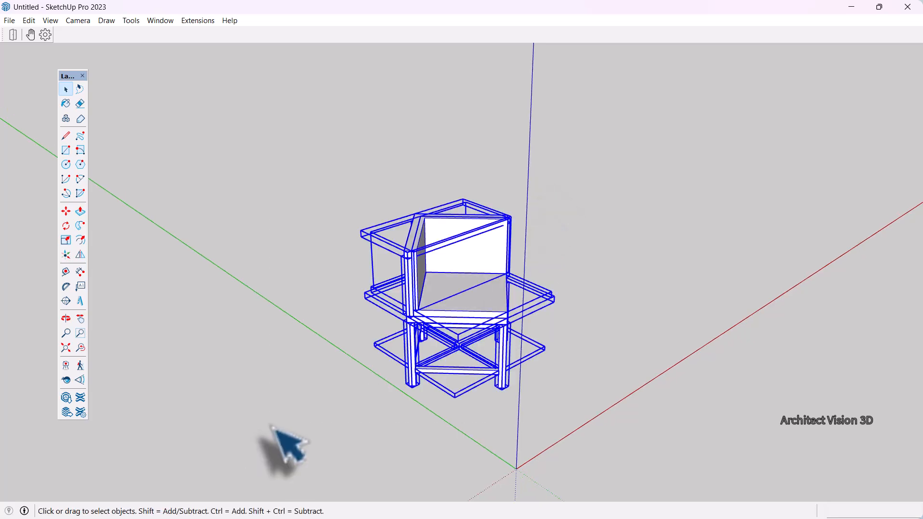
{"action": "middle_click_drag", "start_coordinate": [274, 423], "coordinate": [583, 239]}
{"action": "key", "text": "Delete"}
{"action": "key", "text": "ctrl+z"}
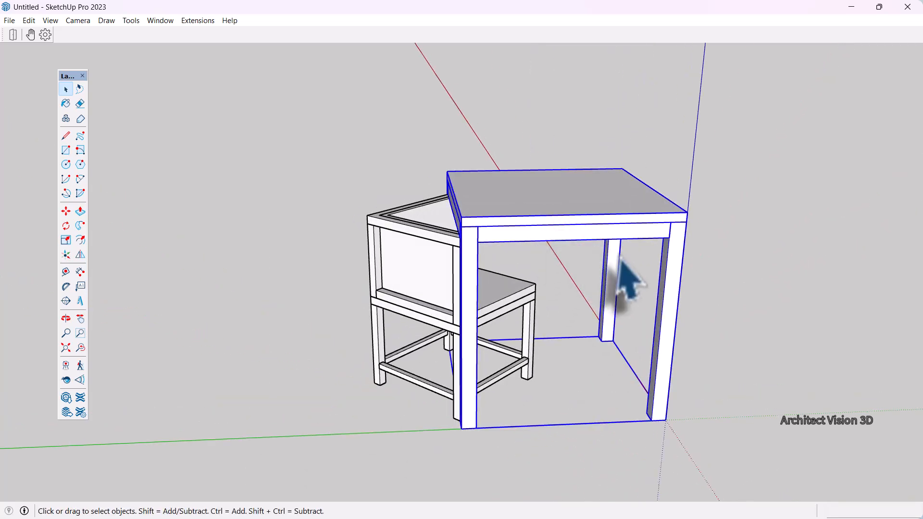
{"action": "scroll", "coordinate": [624, 264], "scroll_direction": "up", "scroll_amount": 2}
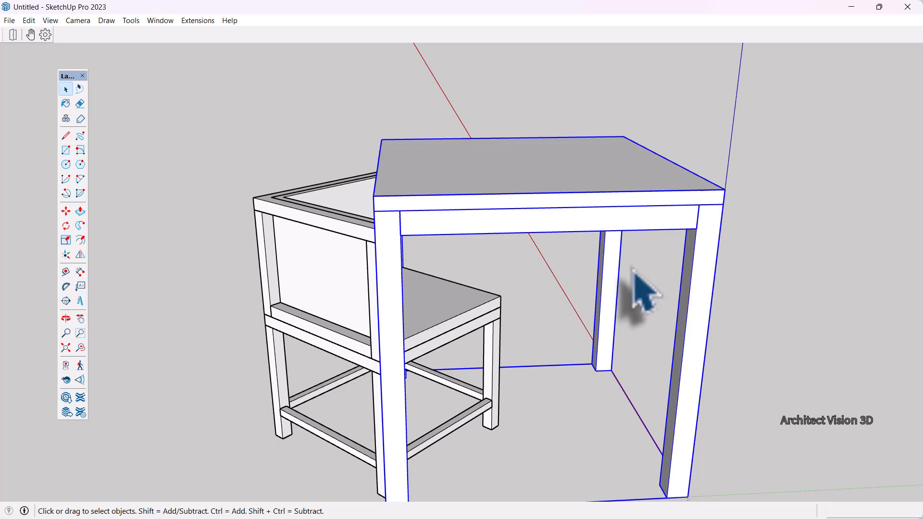
{"action": "key", "text": "Delete"}
Select all frame parts of the chair, including legs, rails and back frames, without the seat and back panels, and group them.
{"action": "middle_click_drag", "start_coordinate": [561, 288], "coordinate": [630, 320]}
{"action": "scroll", "coordinate": [522, 335], "scroll_direction": "up", "scroll_amount": 2}
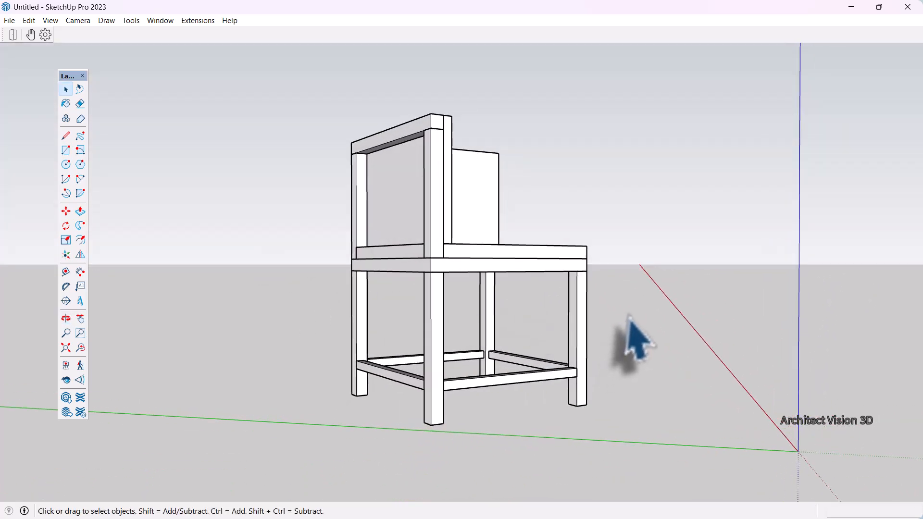
{"action": "left_click_drag", "start_coordinate": [280, 394], "coordinate": [280, 393]}
{"action": "middle_click_drag", "start_coordinate": [280, 393], "coordinate": [503, 356]}
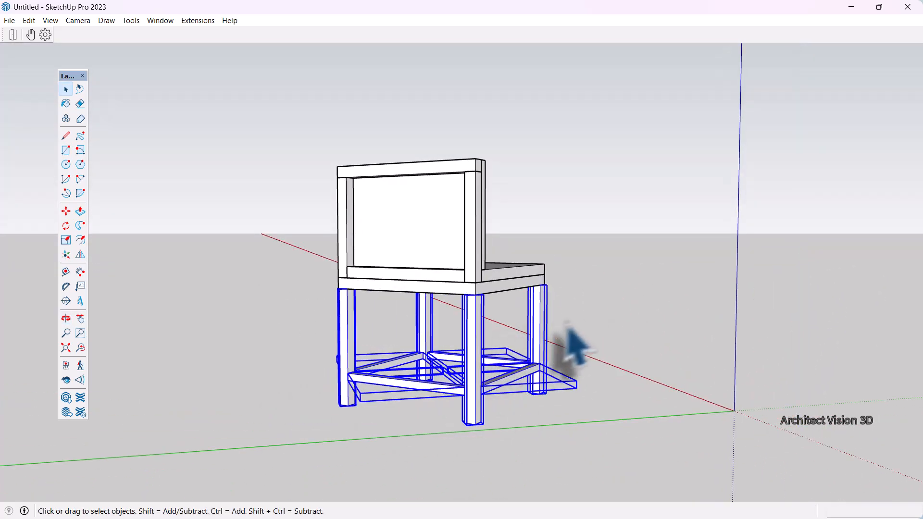
{"action": "middle_click_drag", "start_coordinate": [576, 345], "coordinate": [582, 375]}
{"action": "middle_click_drag", "start_coordinate": [445, 368], "coordinate": [488, 330]}
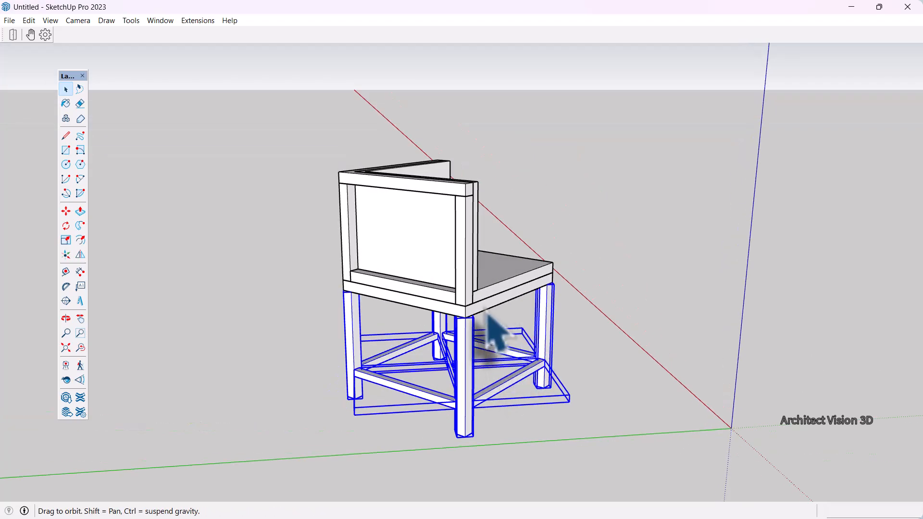
{"action": "scroll", "coordinate": [476, 337], "scroll_direction": "up", "scroll_amount": 6}
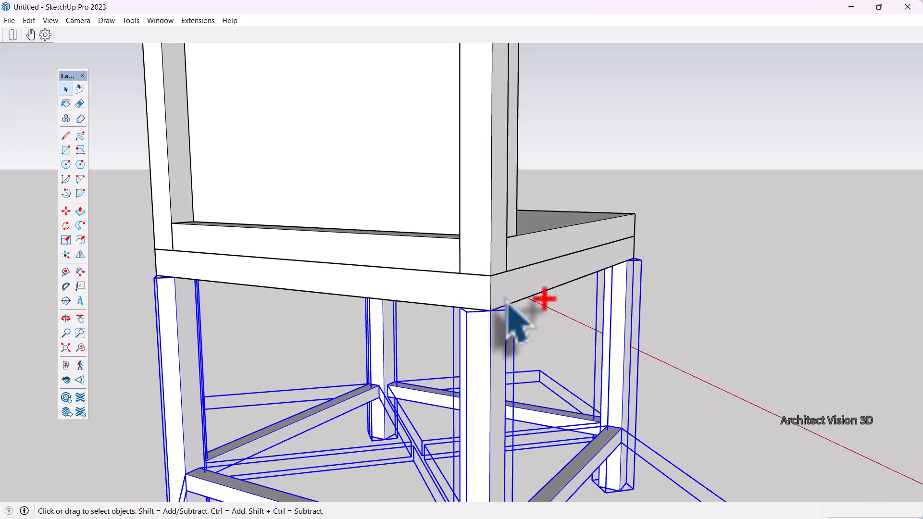
{"action": "middle_click_drag", "start_coordinate": [494, 266], "coordinate": [514, 296]}
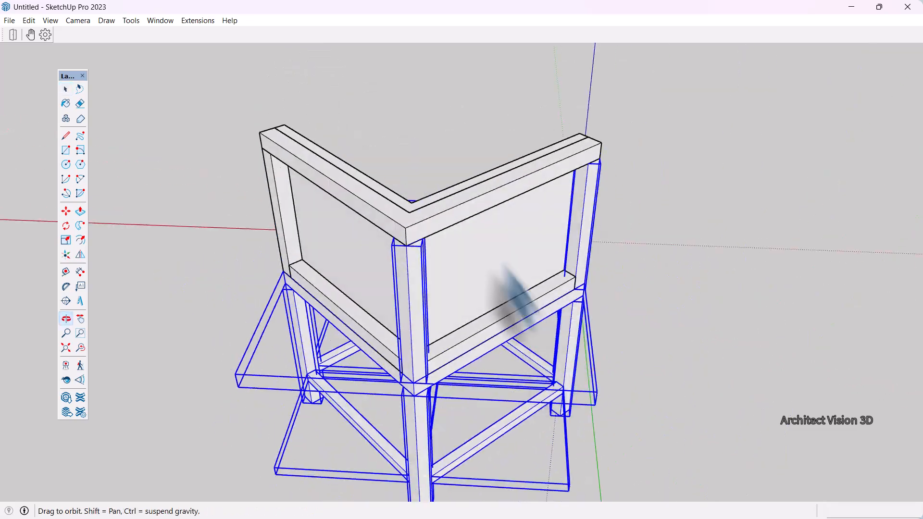
{"action": "middle_click_drag", "start_coordinate": [455, 219], "coordinate": [418, 288]}
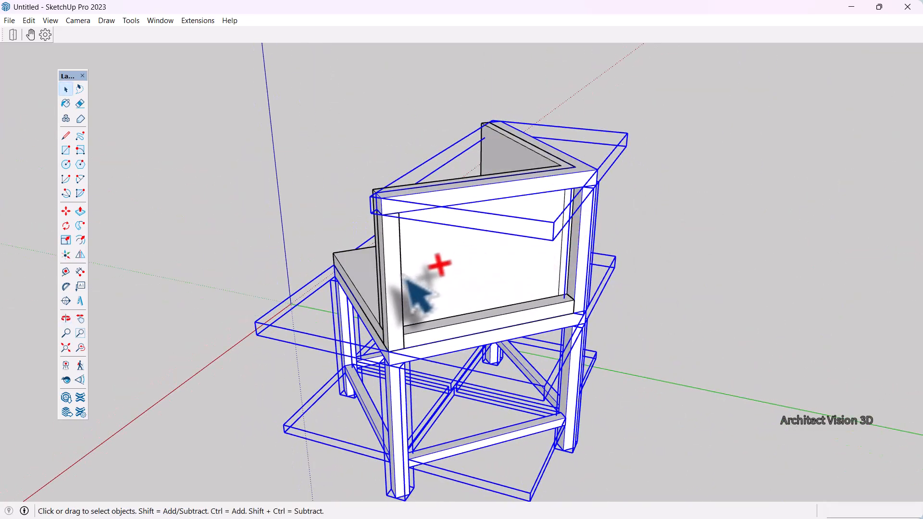
{"action": "middle_click_drag", "start_coordinate": [548, 331], "coordinate": [455, 400]}
{"action": "right_click", "coordinate": [453, 380]}
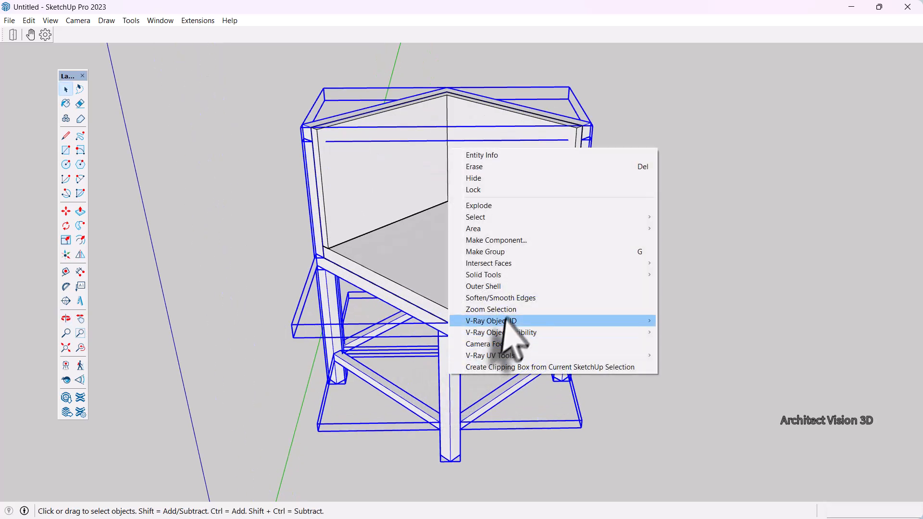
{"action": "left_click", "coordinate": [516, 254]}
Select the chair's seat board together with its back panels and make them one group.
{"action": "middle_click_drag", "start_coordinate": [516, 254], "coordinate": [495, 283]}
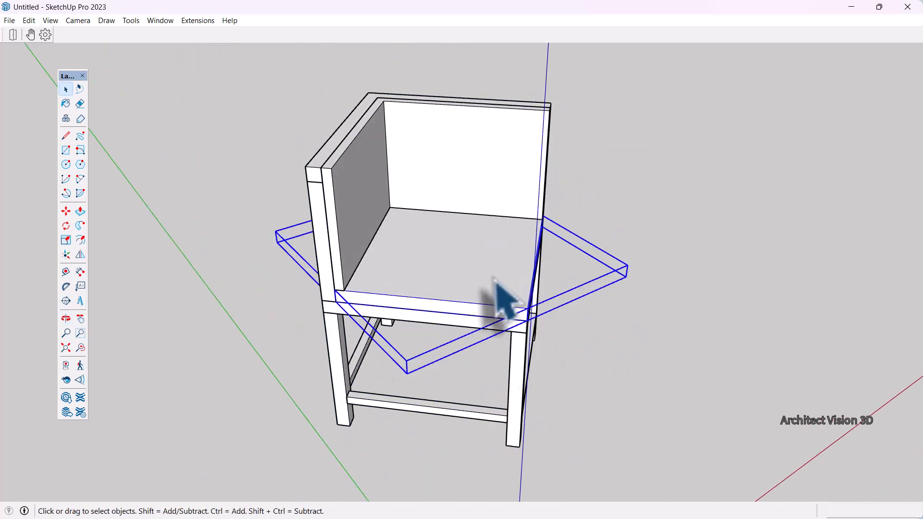
{"action": "left_click", "coordinate": [477, 191]}
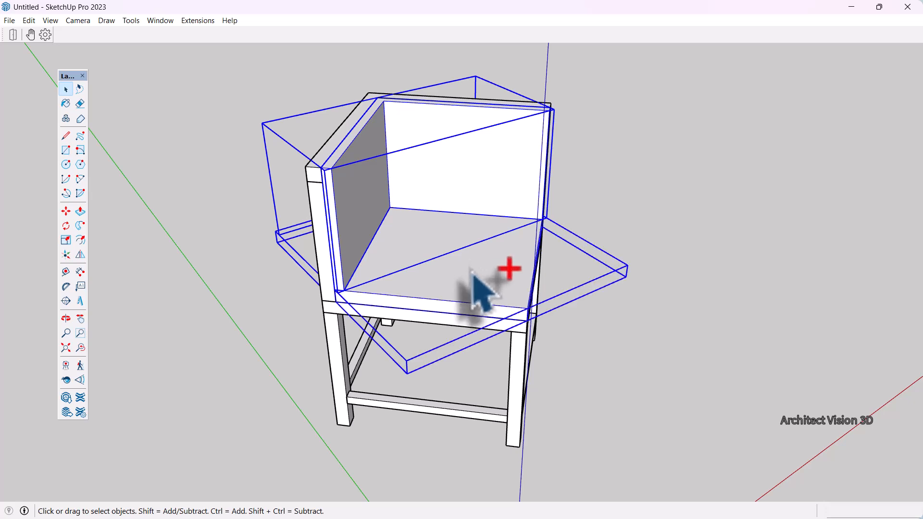
{"action": "right_click", "coordinate": [474, 284]}
{"action": "left_click", "coordinate": [503, 373]}
{"action": "left_click", "coordinate": [646, 355]}
{"action": "scroll", "coordinate": [565, 325], "scroll_direction": "down", "scroll_amount": 1}
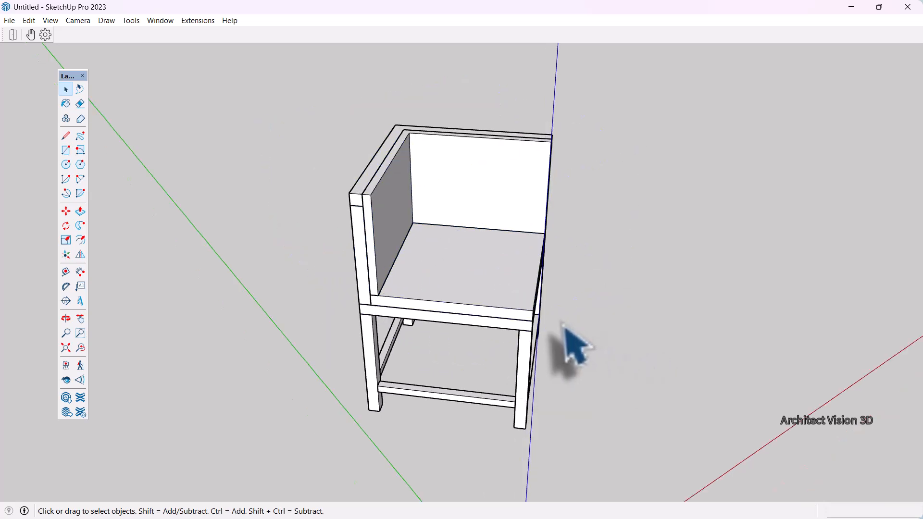
Paint the chair's frame group with the dark grey Color M07 from the Colors collection.
{"action": "middle_click_drag", "start_coordinate": [565, 326], "coordinate": [574, 284]}
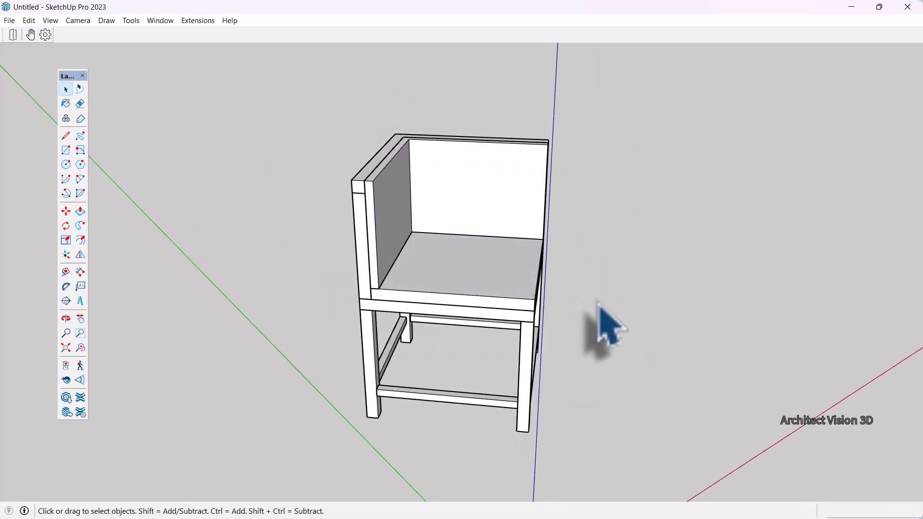
{"action": "key", "text": "b"}
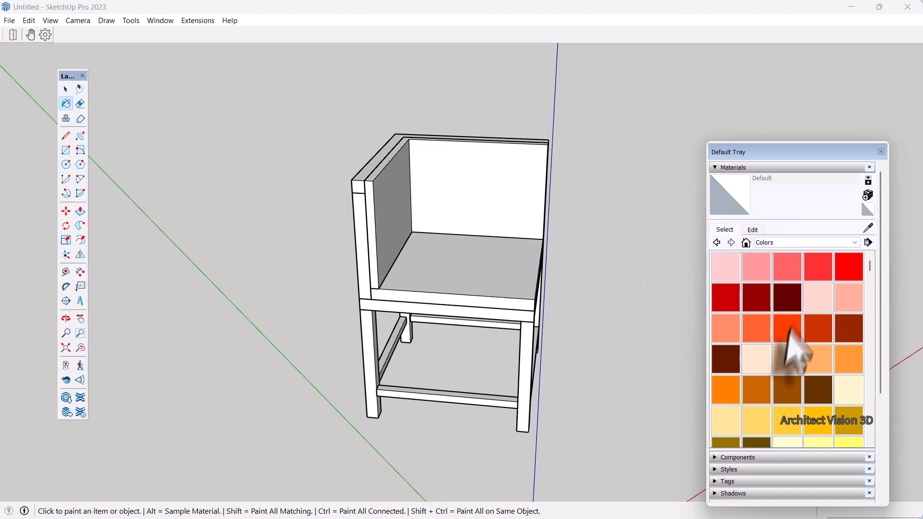
{"action": "scroll", "coordinate": [793, 360], "scroll_direction": "down", "scroll_amount": 3}
{"action": "scroll", "coordinate": [800, 375], "scroll_direction": "down", "scroll_amount": 5}
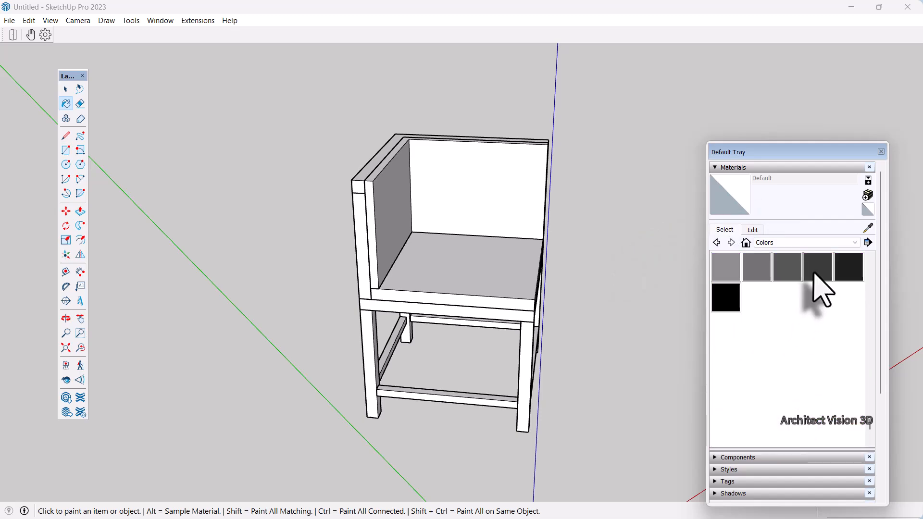
{"action": "middle_click_drag", "start_coordinate": [517, 289], "coordinate": [549, 318]}
{"action": "scroll", "coordinate": [548, 327], "scroll_direction": "up", "scroll_amount": 1}
{"action": "left_click", "coordinate": [546, 335]}
{"action": "scroll", "coordinate": [488, 308], "scroll_direction": "down", "scroll_amount": 1}
{"action": "mouse_move", "coordinate": [490, 310]}
{"action": "middle_mouse_down"}
{"action": "mouse_move", "coordinate": [680, 251]}
{"action": "mouse_move", "coordinate": [461, 273]}
{"action": "mouse_move", "coordinate": [258, 202]}
{"action": "mouse_move", "coordinate": [657, 313]}
{"action": "middle_mouse_up"}
{"action": "key", "text": "space"}
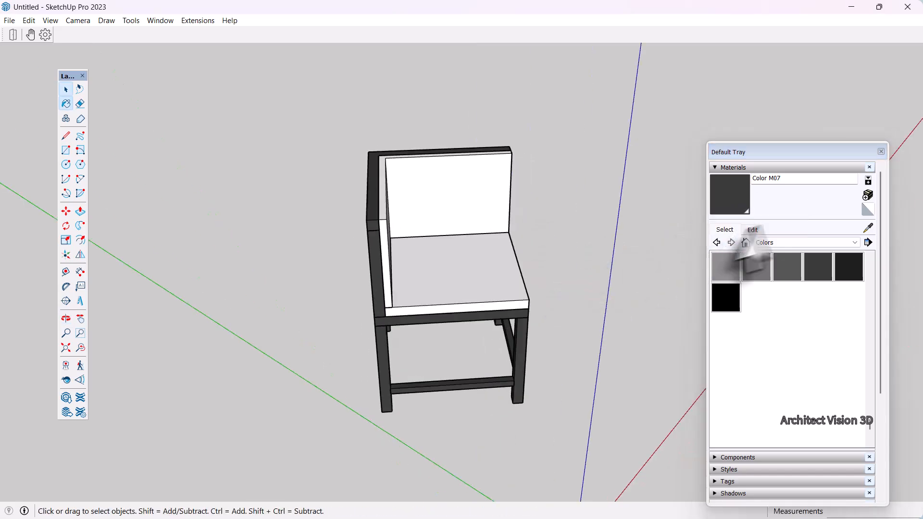
Paint the seat and back panel group with the Wood Floor material from the Wood collection.
{"action": "left_click", "coordinate": [751, 231]}
{"action": "left_click", "coordinate": [724, 230]}
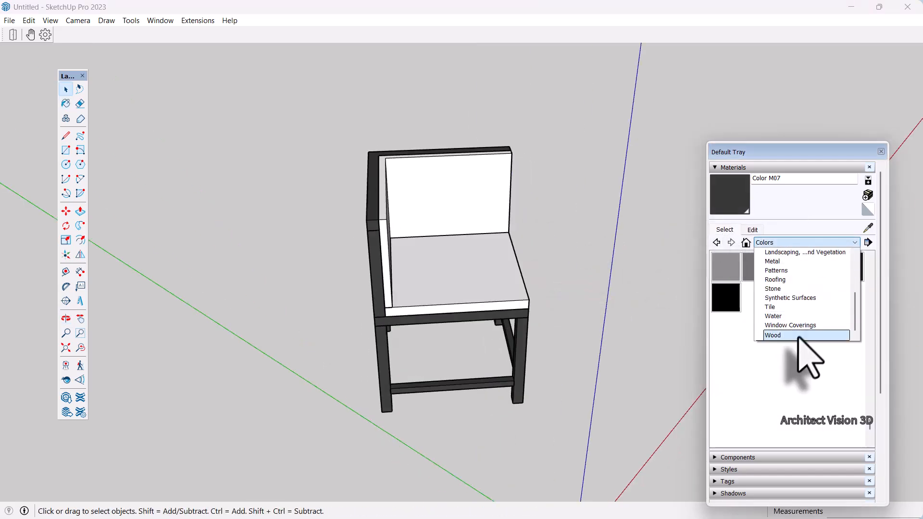
{"action": "left_click", "coordinate": [799, 336]}
{"action": "left_click", "coordinate": [821, 270]}
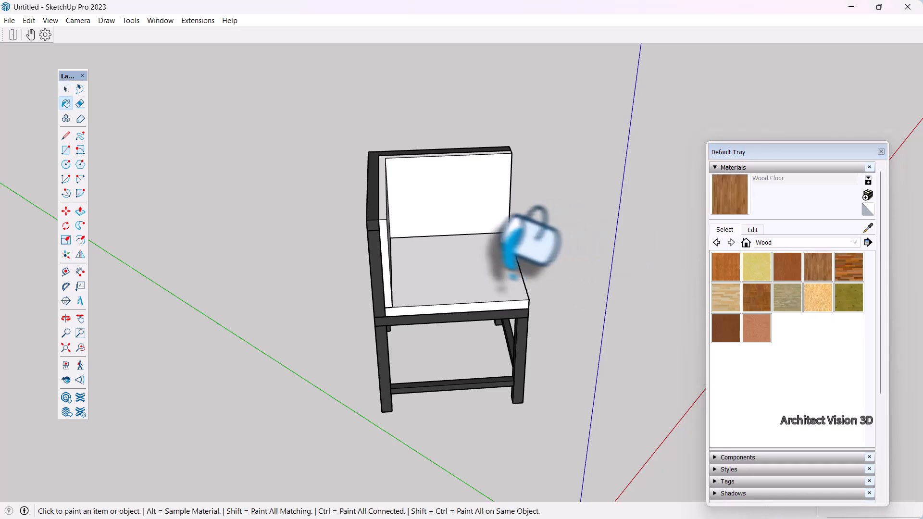
{"action": "left_click", "coordinate": [527, 247]}
{"action": "mouse_move", "coordinate": [529, 251]}
{"action": "middle_mouse_down"}
{"action": "mouse_move", "coordinate": [176, 279]}
{"action": "mouse_move", "coordinate": [654, 294]}
{"action": "middle_mouse_up"}
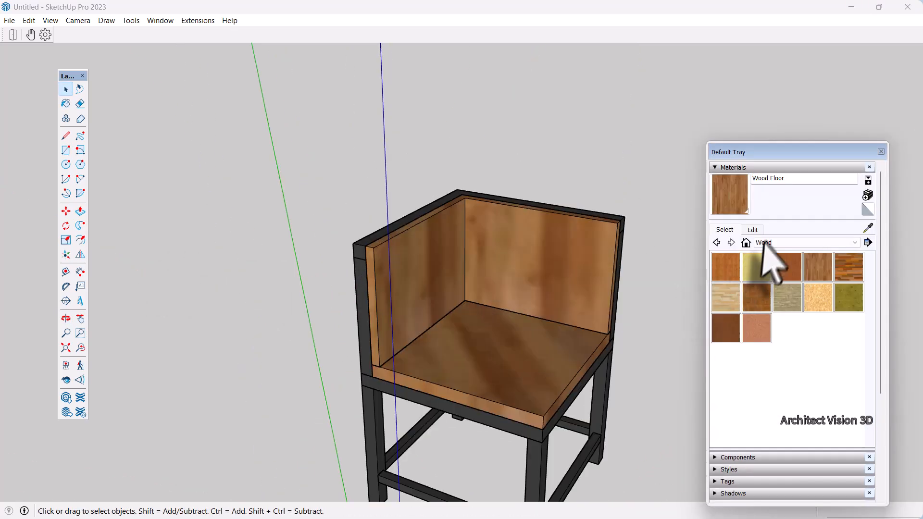
Set the Wood Floor texture size to 600 mm and close the materials tray.
{"action": "left_click", "coordinate": [754, 230]}
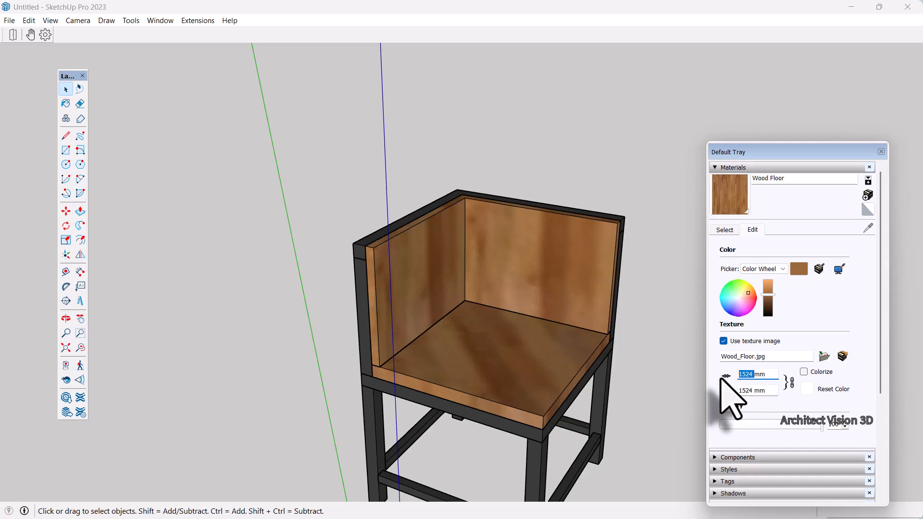
{"action": "type", "text": "600"}
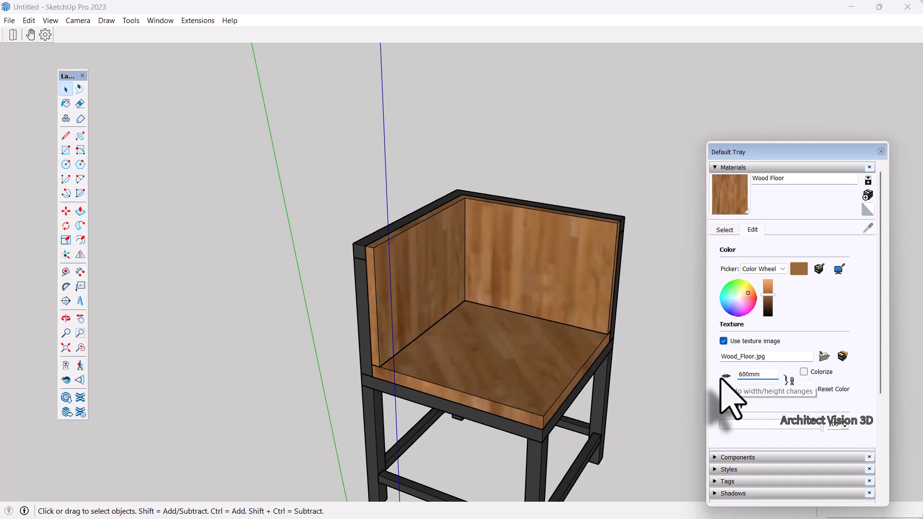
{"action": "middle_click_drag", "start_coordinate": [574, 378], "coordinate": [523, 391]}
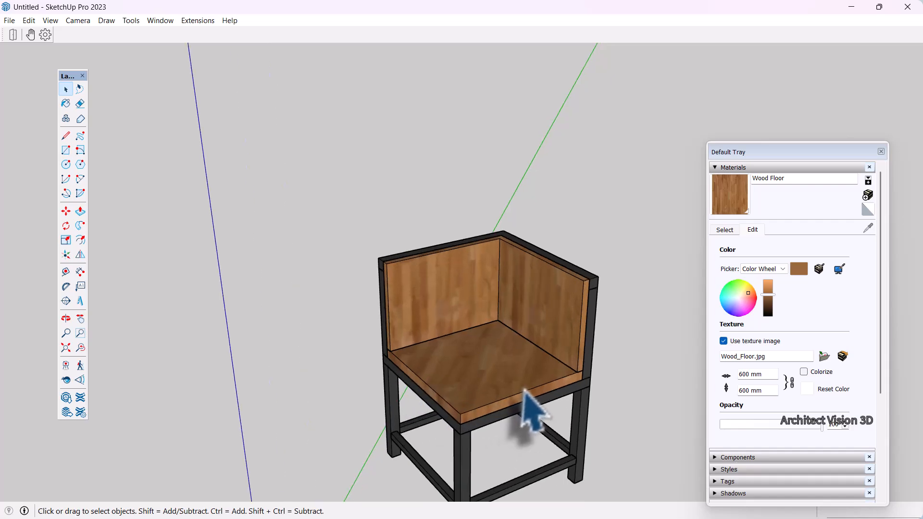
{"action": "scroll", "coordinate": [424, 327], "scroll_direction": "down", "scroll_amount": 3}
{"action": "middle_click_drag", "start_coordinate": [421, 313], "coordinate": [486, 308]}
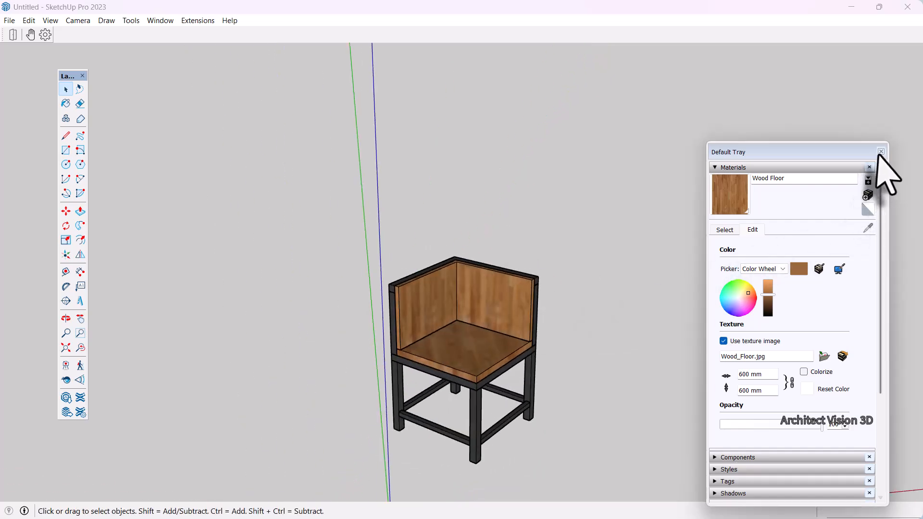
{"action": "left_click", "coordinate": [880, 152]}
Select the painted frame and panel groups and combine them into a single chair group.
{"action": "middle_click_drag", "start_coordinate": [679, 277], "coordinate": [610, 294]}
{"action": "left_click_drag", "start_coordinate": [155, 447], "coordinate": [153, 452]}
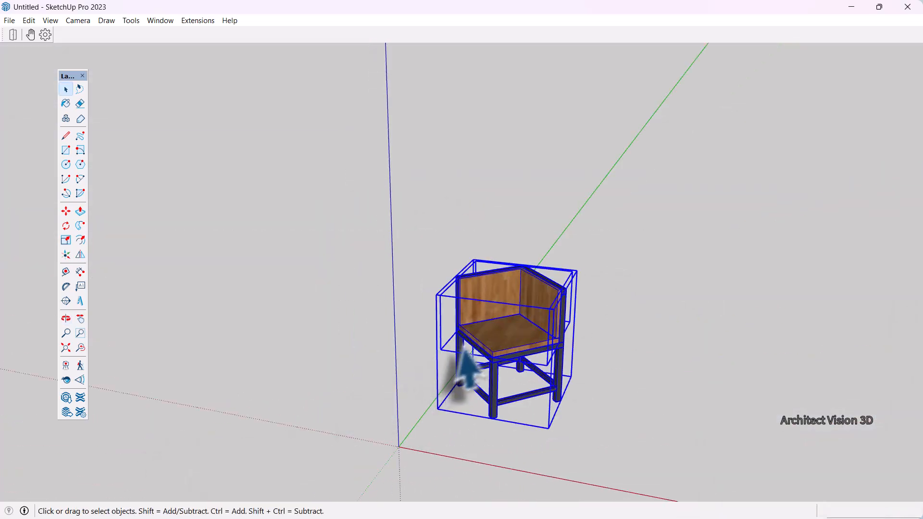
{"action": "right_click", "coordinate": [507, 325]}
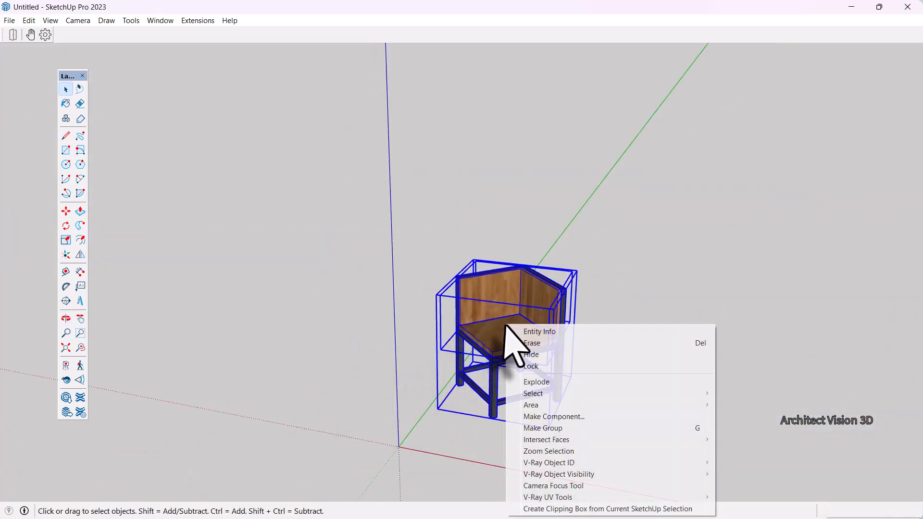
{"action": "left_click", "coordinate": [546, 428]}
{"action": "scroll", "coordinate": [447, 344], "scroll_direction": "down", "scroll_amount": 1}
{"action": "middle_click_drag", "start_coordinate": [440, 348], "coordinate": [639, 340]}
{"action": "left_click", "coordinate": [639, 340]}
{"action": "scroll", "coordinate": [599, 289], "scroll_direction": "up", "scroll_amount": 1}
{"action": "scroll", "coordinate": [598, 288], "scroll_direction": "up", "scroll_amount": 2}
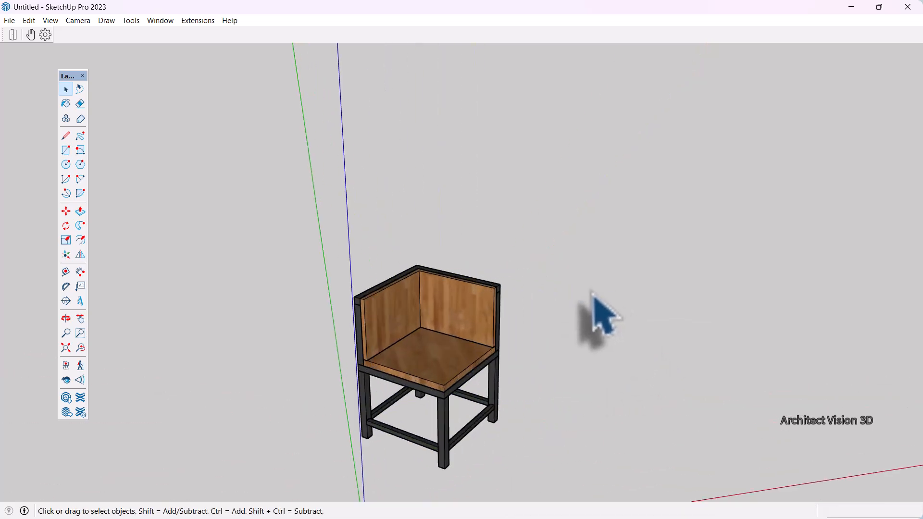
Unhide the table and open its group for editing.
{"action": "key", "text": "shift+h"}
{"action": "left_click", "coordinate": [541, 312]}
{"action": "middle_click_drag", "start_coordinate": [375, 288], "coordinate": [495, 237]}
{"action": "scroll", "coordinate": [527, 278], "scroll_direction": "up", "scroll_amount": 1}
{"action": "double_click", "coordinate": [534, 298]}
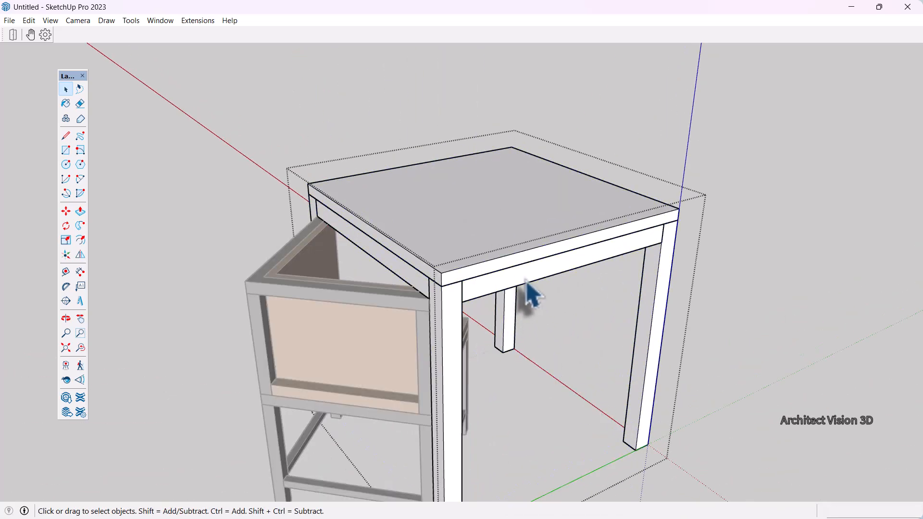
Sample the chair frame's dark Color M07 material and paint the table's frame and legs with it.
{"action": "key", "text": "b"}
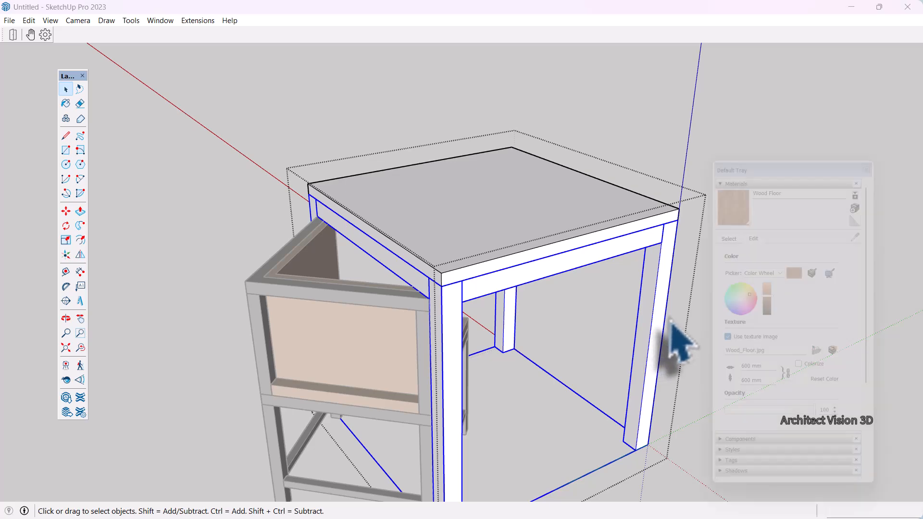
{"action": "left_click", "coordinate": [726, 231]}
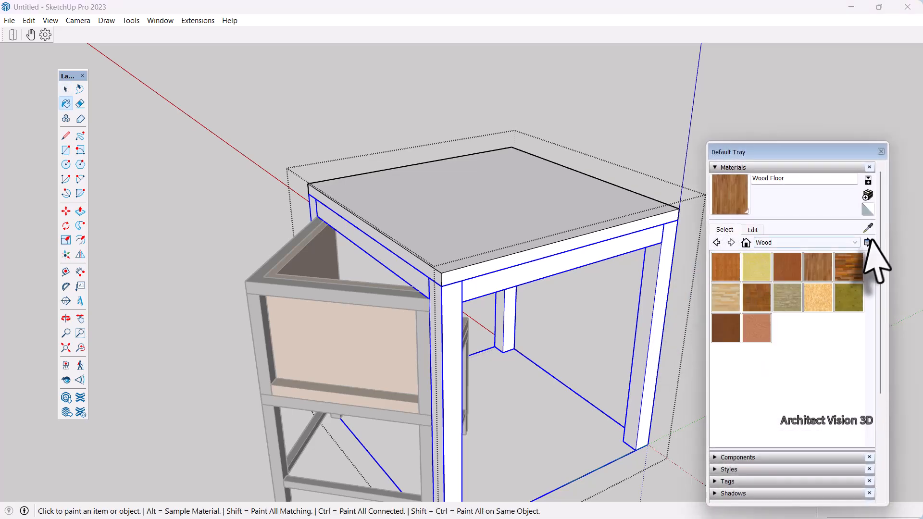
{"action": "left_click", "coordinate": [869, 228]}
{"action": "scroll", "coordinate": [392, 264], "scroll_direction": "down", "scroll_amount": 3}
{"action": "scroll", "coordinate": [381, 299], "scroll_direction": "up", "scroll_amount": 5}
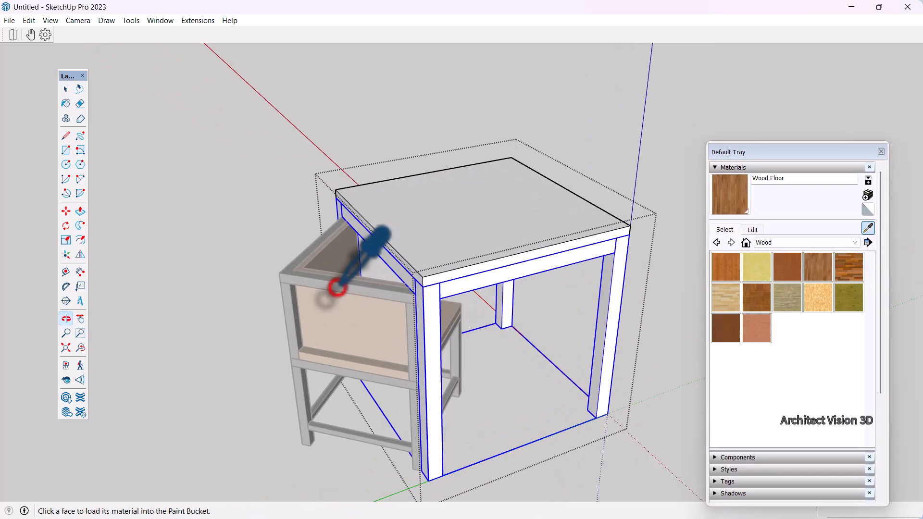
{"action": "left_click", "coordinate": [337, 285]}
{"action": "scroll", "coordinate": [349, 282], "scroll_direction": "down", "scroll_amount": 1}
{"action": "mouse_move", "coordinate": [361, 281]}
{"action": "middle_mouse_down"}
{"action": "mouse_move", "coordinate": [486, 306]}
{"action": "mouse_move", "coordinate": [246, 319]}
{"action": "middle_mouse_up"}
{"action": "scroll", "coordinate": [496, 303], "scroll_direction": "up", "scroll_amount": 1}
{"action": "left_click", "coordinate": [517, 303]}
{"action": "scroll", "coordinate": [524, 298], "scroll_direction": "down", "scroll_amount": 2}
{"action": "scroll", "coordinate": [608, 289], "scroll_direction": "up", "scroll_amount": 2}
{"action": "key", "text": "space"}
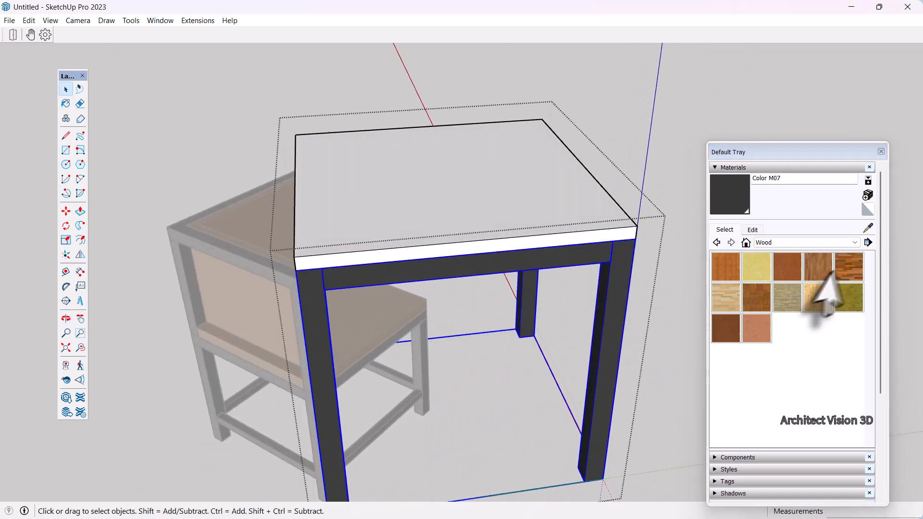
Sample the chair's Wood Floor material, paint the tabletop with it, and close the table group.
{"action": "left_click", "coordinate": [868, 228]}
{"action": "left_click", "coordinate": [263, 308]}
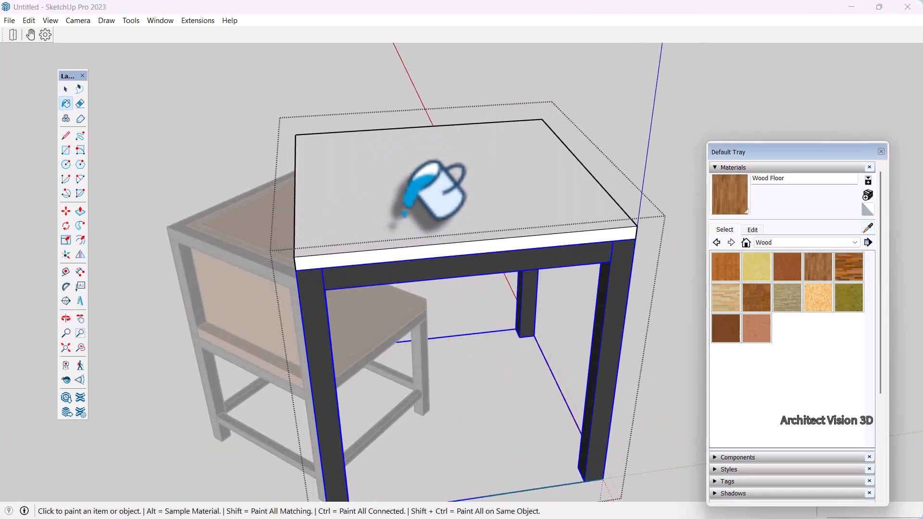
{"action": "left_click", "coordinate": [418, 197]}
{"action": "middle_click_drag", "start_coordinate": [418, 197], "coordinate": [633, 223]}
{"action": "key", "text": "space"}
{"action": "key", "text": "Escape"}
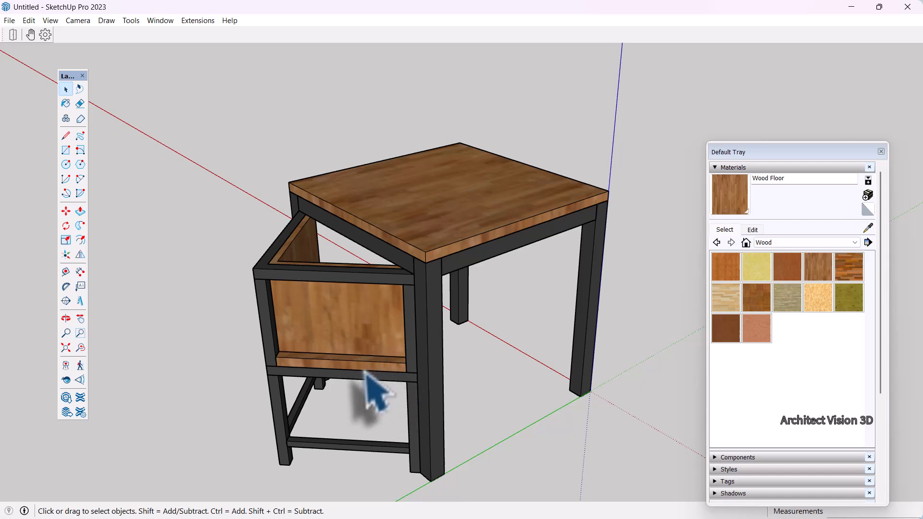
Select the chair group and place a copy of it on the open floor beside the table.
{"action": "middle_click_drag", "start_coordinate": [374, 361], "coordinate": [493, 334]}
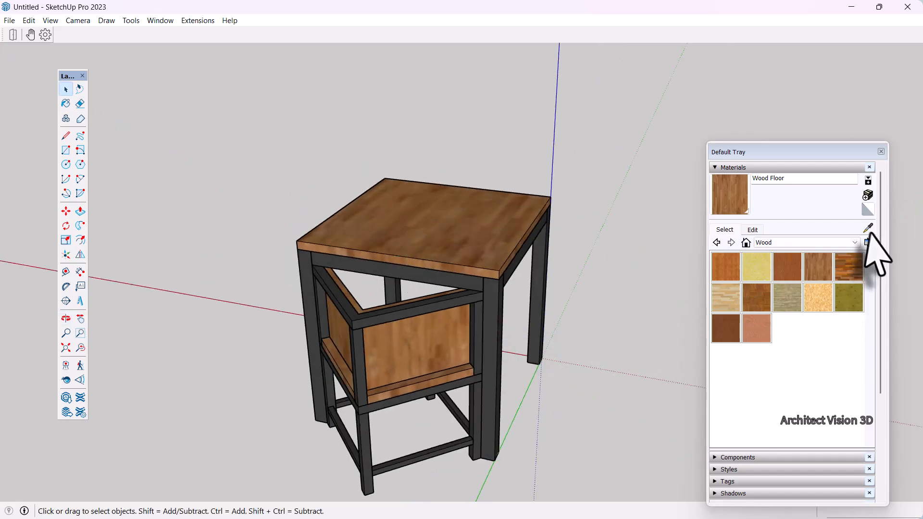
{"action": "middle_click_drag", "start_coordinate": [403, 364], "coordinate": [443, 381]}
{"action": "left_click", "coordinate": [381, 350]}
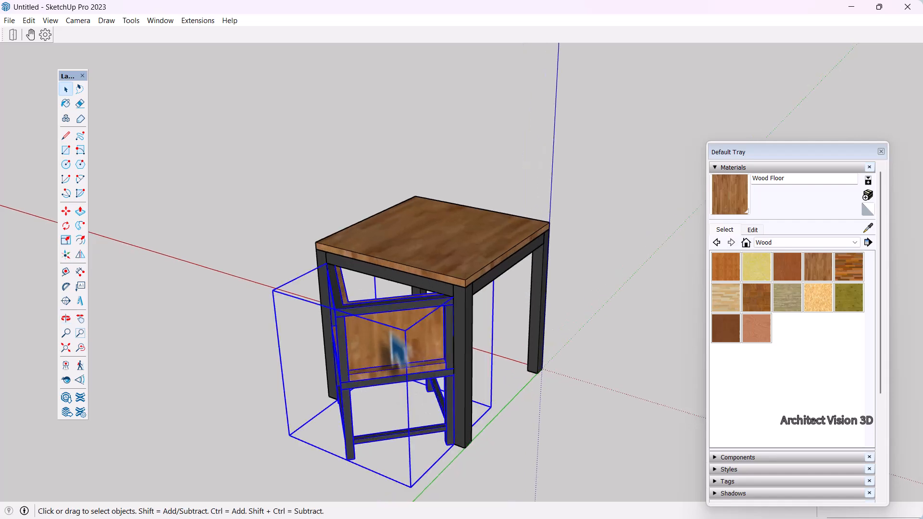
{"action": "middle_click_drag", "start_coordinate": [382, 351], "coordinate": [327, 351]}
{"action": "middle_click_drag", "start_coordinate": [331, 308], "coordinate": [438, 255]}
{"action": "scroll", "coordinate": [433, 267], "scroll_direction": "up", "scroll_amount": 2}
{"action": "scroll", "coordinate": [428, 264], "scroll_direction": "down", "scroll_amount": 1}
{"action": "scroll", "coordinate": [423, 290], "scroll_direction": "up", "scroll_amount": 3}
{"action": "scroll", "coordinate": [385, 284], "scroll_direction": "down", "scroll_amount": 1}
{"action": "key", "text": "m"}
{"action": "scroll", "coordinate": [362, 365], "scroll_direction": "up", "scroll_amount": 3}
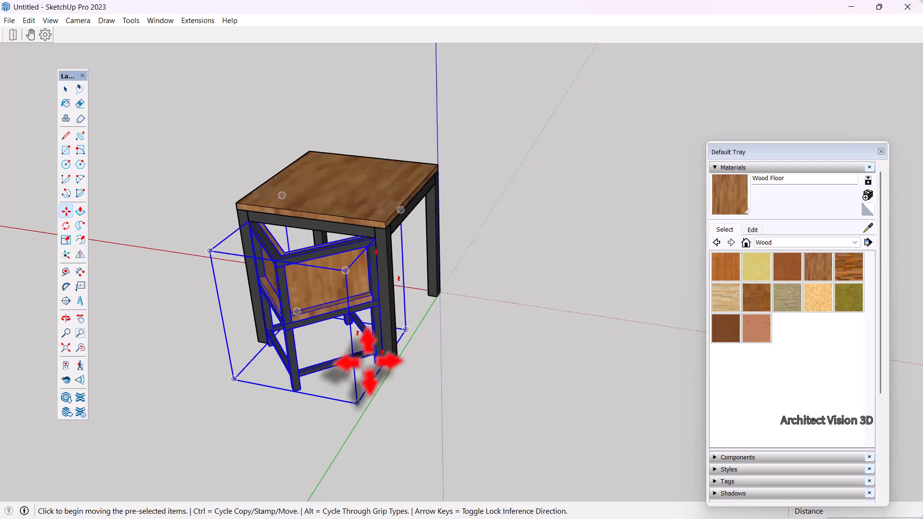
{"action": "key", "text": "ctrl"}
{"action": "left_click", "coordinate": [373, 390]}
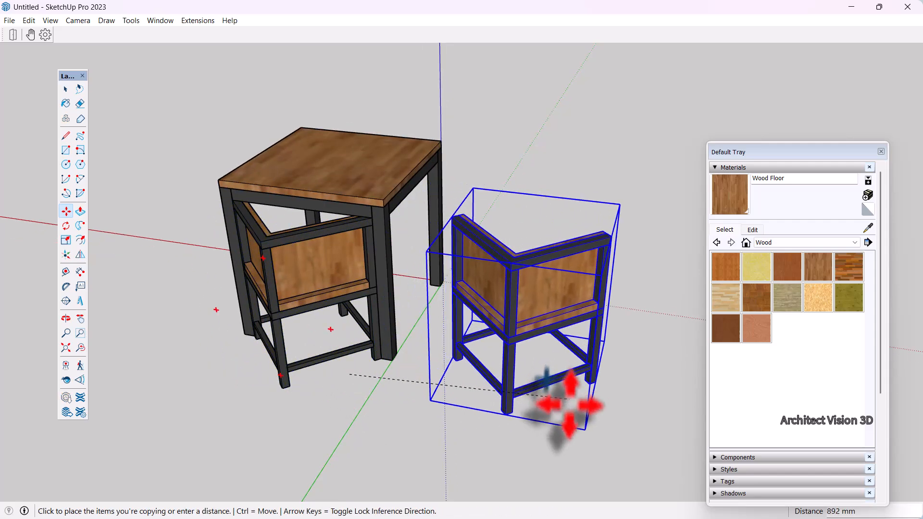
{"action": "left_click", "coordinate": [569, 416]}
Rotate the copied chair 90 degrees on the ground plane.
{"action": "scroll", "coordinate": [548, 404], "scroll_direction": "down", "scroll_amount": 2}
{"action": "middle_click_drag", "start_coordinate": [534, 385], "coordinate": [409, 339]}
{"action": "scroll", "coordinate": [433, 351], "scroll_direction": "down", "scroll_amount": 2}
{"action": "scroll", "coordinate": [461, 366], "scroll_direction": "up", "scroll_amount": 1}
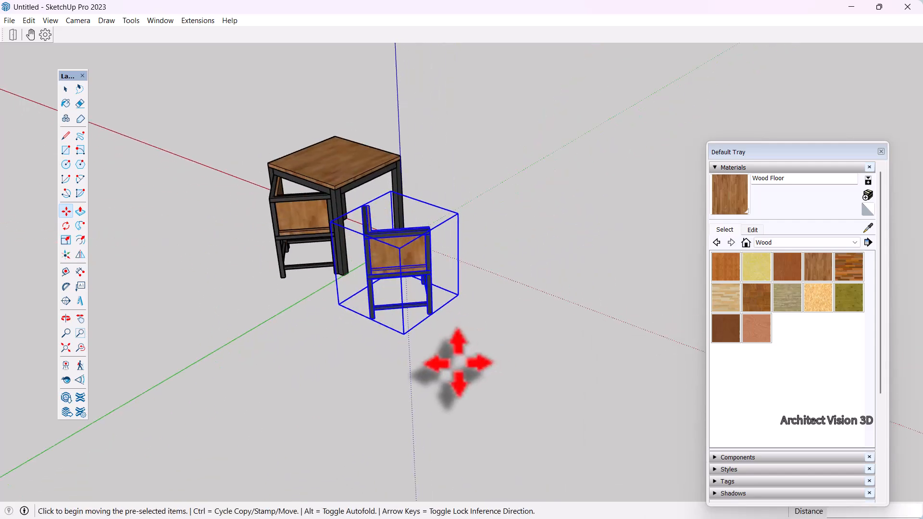
{"action": "left_click", "coordinate": [492, 398]}
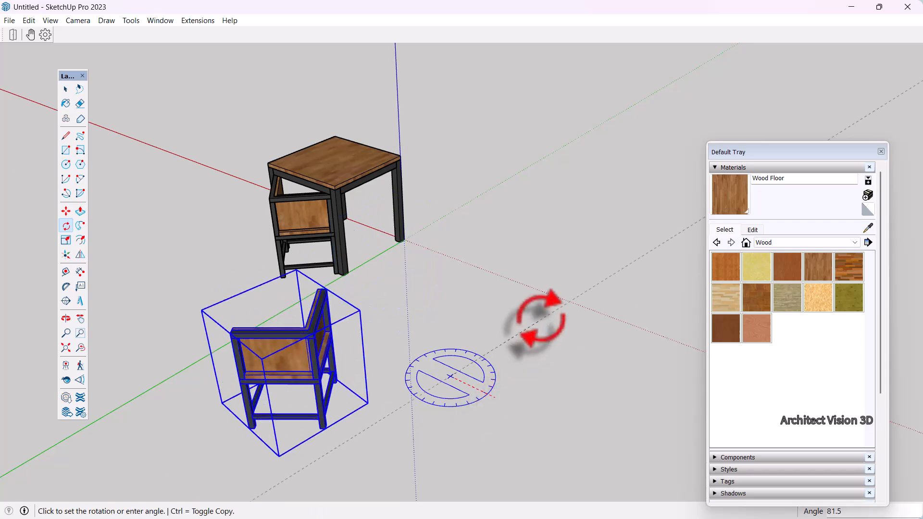
{"action": "left_click", "coordinate": [540, 319]}
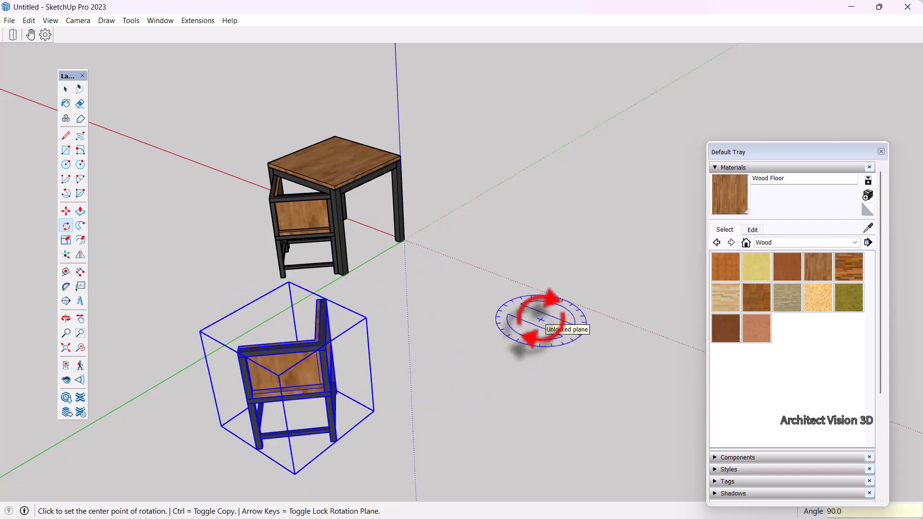
{"action": "key", "text": "space"}
Move the rotated chair by its leg corner against the table leg next to the first chair.
{"action": "scroll", "coordinate": [433, 476], "scroll_direction": "up", "scroll_amount": 3}
{"action": "scroll", "coordinate": [368, 455], "scroll_direction": "up", "scroll_amount": 6}
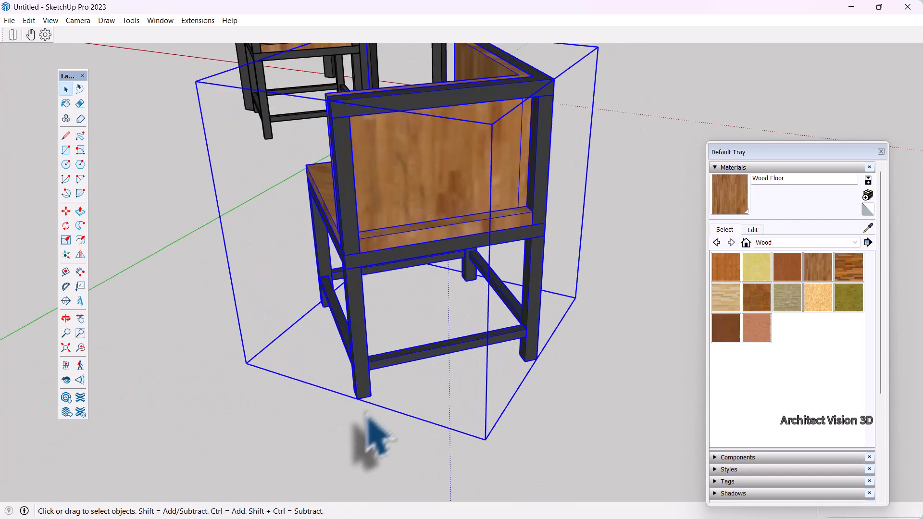
{"action": "key", "text": "m"}
{"action": "left_click", "coordinate": [349, 383]}
{"action": "scroll", "coordinate": [506, 408], "scroll_direction": "down", "scroll_amount": 6}
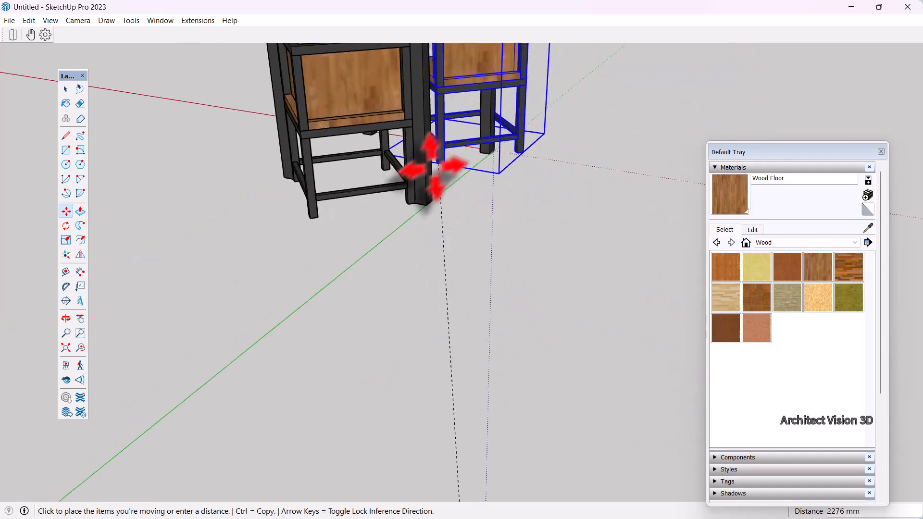
{"action": "scroll", "coordinate": [430, 173], "scroll_direction": "up", "scroll_amount": 2}
{"action": "middle_click_drag", "start_coordinate": [431, 180], "coordinate": [466, 200]}
{"action": "scroll", "coordinate": [432, 210], "scroll_direction": "up", "scroll_amount": 2}
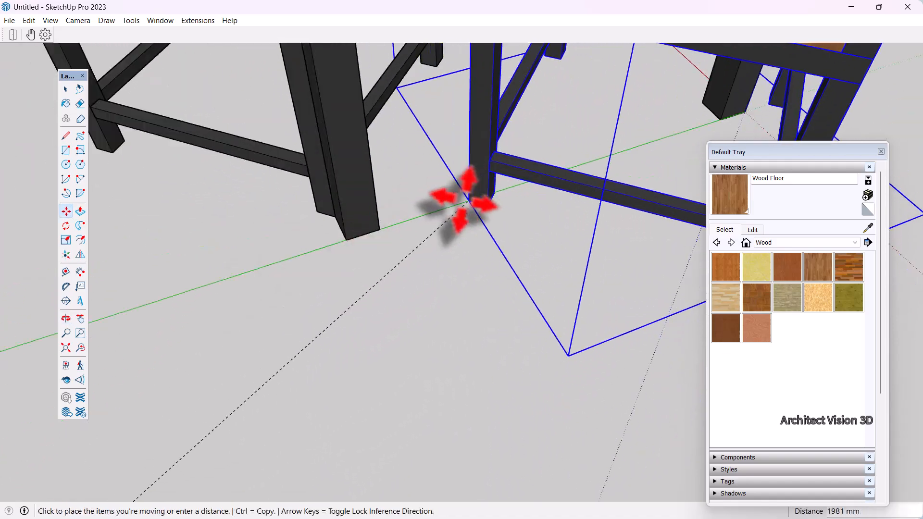
{"action": "scroll", "coordinate": [466, 200], "scroll_direction": "up", "scroll_amount": 1}
{"action": "left_click", "coordinate": [366, 232]}
Select both chairs together and place a copy of the pair on the open floor clear of the table.
{"action": "scroll", "coordinate": [364, 231], "scroll_direction": "down", "scroll_amount": 3}
{"action": "middle_click_drag", "start_coordinate": [364, 231], "coordinate": [444, 239]}
{"action": "scroll", "coordinate": [314, 296], "scroll_direction": "down", "scroll_amount": 3}
{"action": "scroll", "coordinate": [443, 239], "scroll_direction": "down", "scroll_amount": 2}
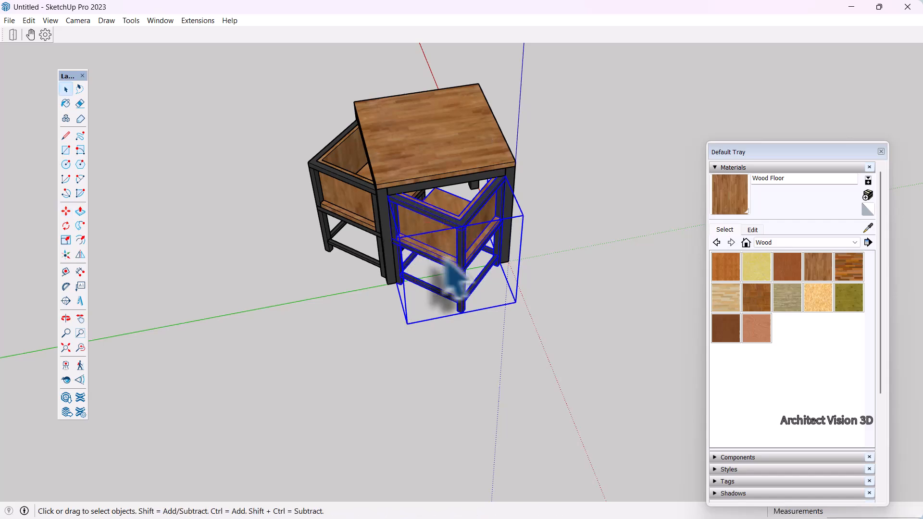
{"action": "scroll", "coordinate": [365, 226], "scroll_direction": "up", "scroll_amount": 4}
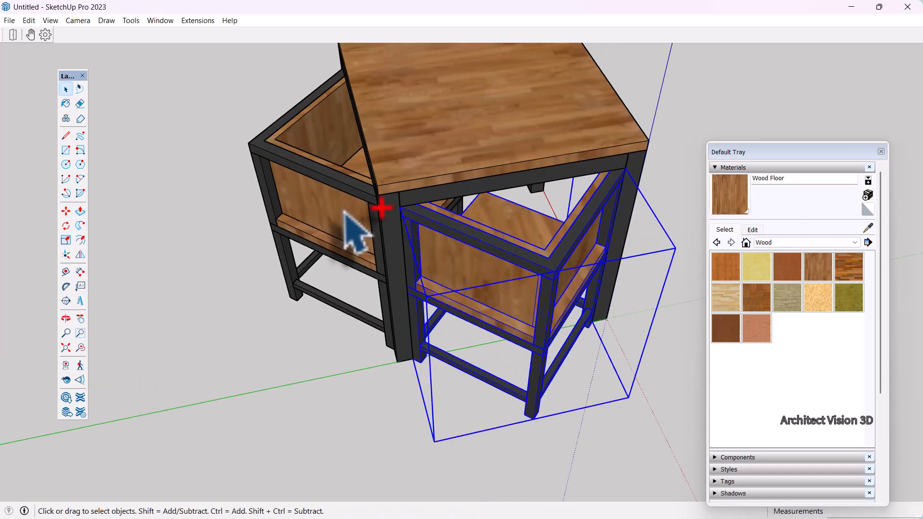
{"action": "scroll", "coordinate": [379, 249], "scroll_direction": "down", "scroll_amount": 5}
{"action": "middle_click_drag", "start_coordinate": [452, 297], "coordinate": [431, 239]}
{"action": "scroll", "coordinate": [433, 239], "scroll_direction": "up", "scroll_amount": 3}
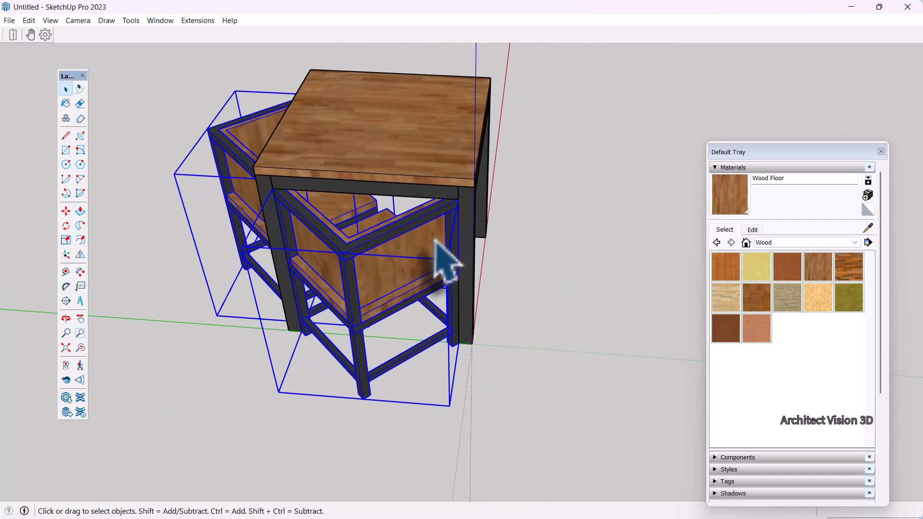
{"action": "key", "text": "m"}
{"action": "scroll", "coordinate": [344, 385], "scroll_direction": "down", "scroll_amount": 1}
{"action": "scroll", "coordinate": [353, 387], "scroll_direction": "down", "scroll_amount": 3}
{"action": "left_click", "coordinate": [455, 406]}
{"action": "key", "text": "ctrl"}
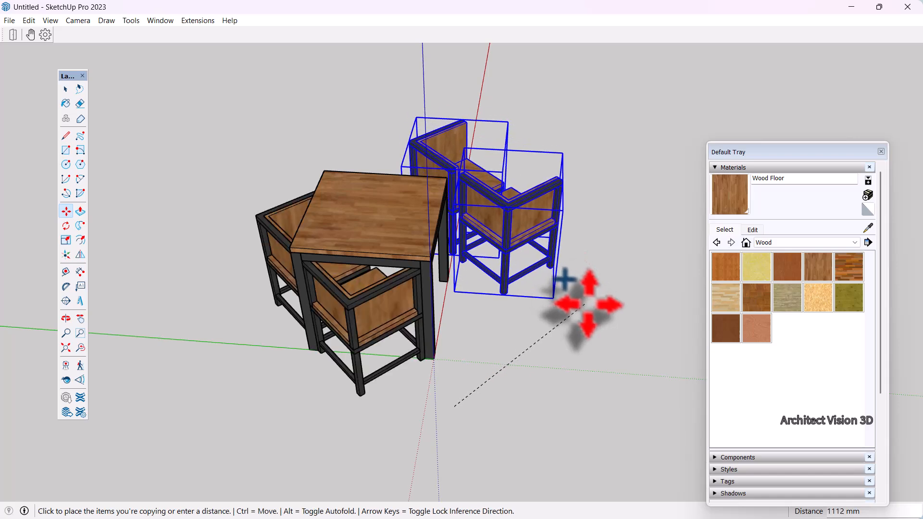
{"action": "left_click", "coordinate": [620, 315]}
Rotate the copied pair of chairs 180 degrees on the ground plane.
{"action": "middle_click_drag", "start_coordinate": [504, 264], "coordinate": [558, 320]}
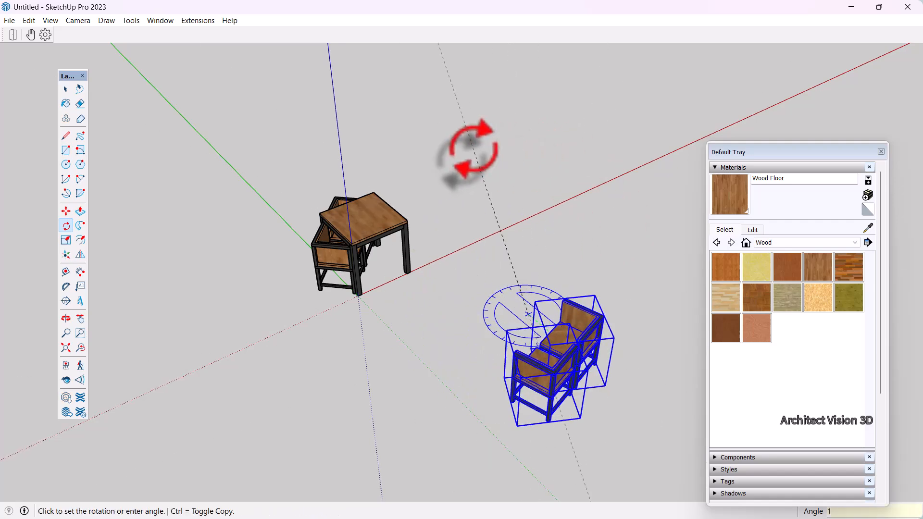
{"action": "left_click", "coordinate": [473, 149]}
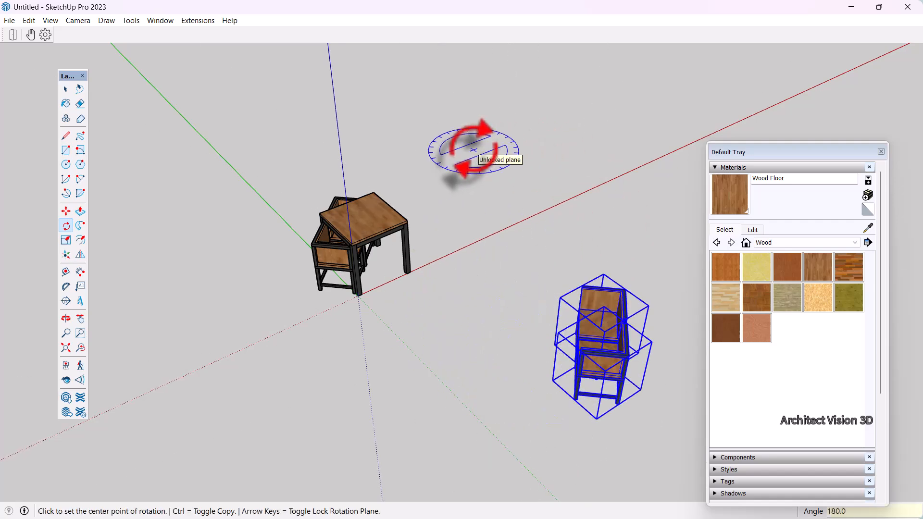
{"action": "scroll", "coordinate": [495, 251], "scroll_direction": "up", "scroll_amount": 6}
{"action": "key", "text": "space"}
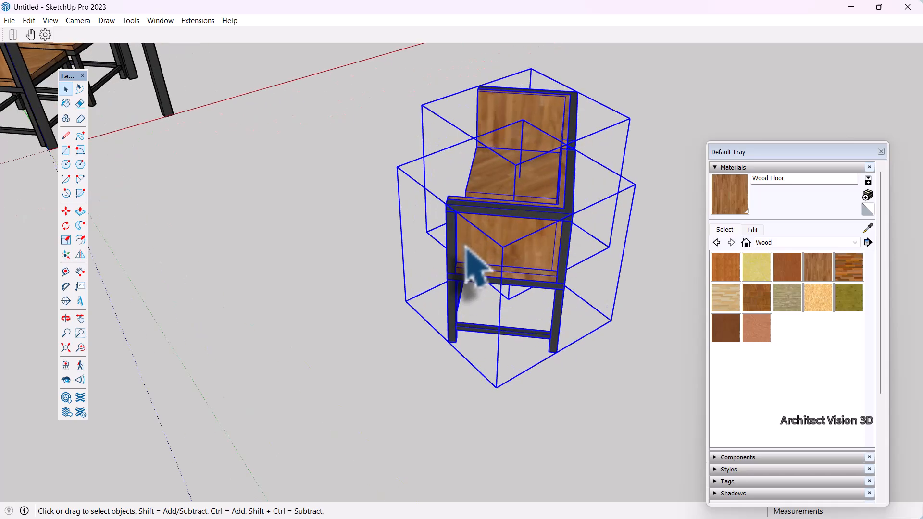
Move the rotated pair by a chair leg corner to the table leg at the origin, filling the table's opposite side.
{"action": "middle_click_drag", "start_coordinate": [488, 280], "coordinate": [513, 282]}
{"action": "scroll", "coordinate": [452, 339], "scroll_direction": "up", "scroll_amount": 5}
{"action": "key", "text": "m"}
{"action": "left_click", "coordinate": [476, 367]}
{"action": "scroll", "coordinate": [559, 399], "scroll_direction": "down", "scroll_amount": 7}
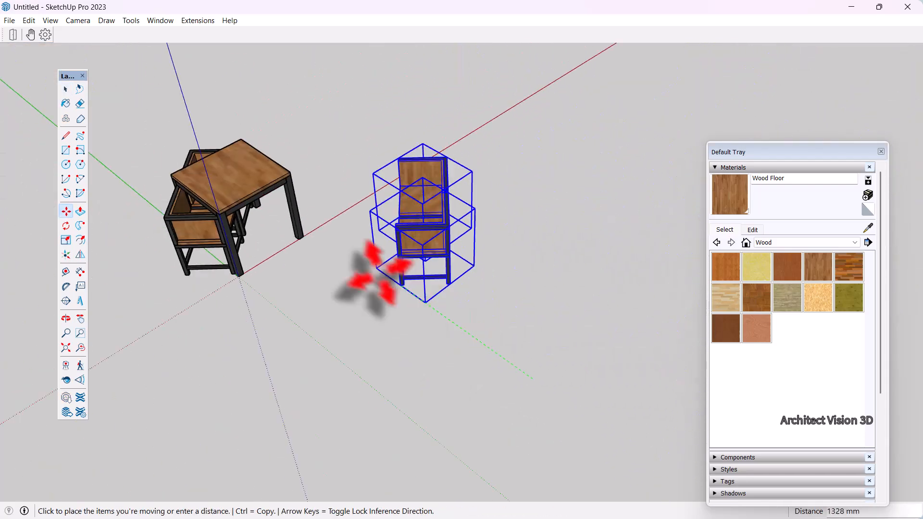
{"action": "scroll", "coordinate": [274, 271], "scroll_direction": "up", "scroll_amount": 4}
{"action": "scroll", "coordinate": [215, 274], "scroll_direction": "up", "scroll_amount": 3}
{"action": "left_click", "coordinate": [217, 277]}
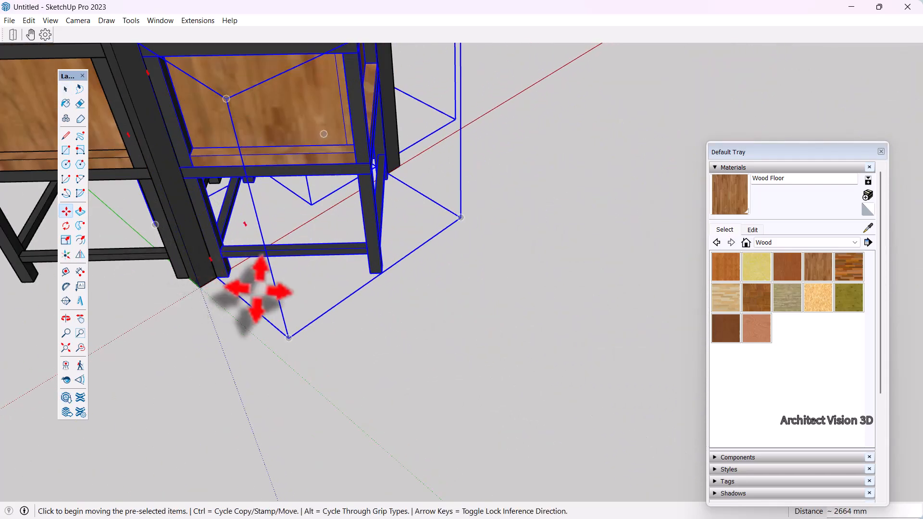
Clear the selection and examine the table with its four tucked-in chairs from several angles.
{"action": "middle_click_drag", "start_coordinate": [247, 288], "coordinate": [488, 414]}
{"action": "scroll", "coordinate": [538, 384], "scroll_direction": "down", "scroll_amount": 5}
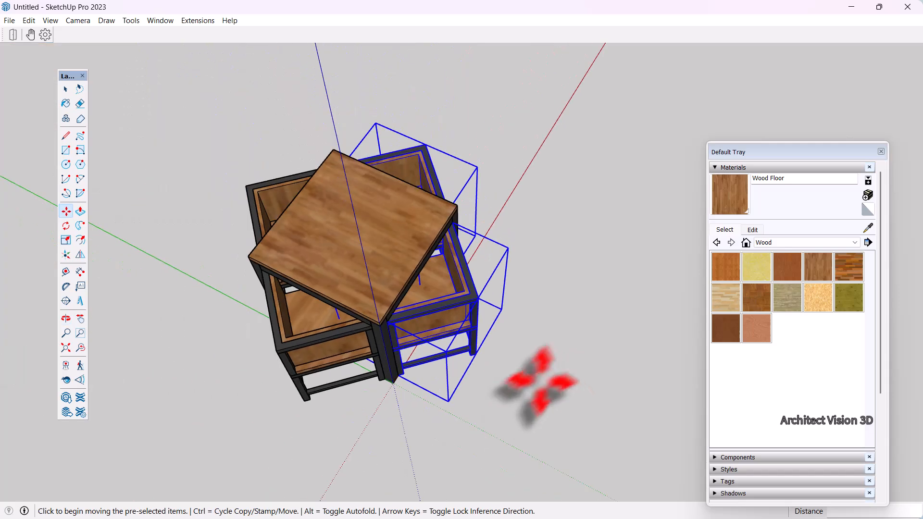
{"action": "key", "text": "space"}
{"action": "left_click", "coordinate": [542, 383]}
{"action": "middle_click_drag", "start_coordinate": [543, 382], "coordinate": [571, 235]}
{"action": "scroll", "coordinate": [554, 233], "scroll_direction": "down", "scroll_amount": 3}
{"action": "middle_click_drag", "start_coordinate": [524, 195], "coordinate": [601, 223]}
{"action": "scroll", "coordinate": [430, 366], "scroll_direction": "up", "scroll_amount": 3}
{"action": "middle_click_drag", "start_coordinate": [431, 368], "coordinate": [503, 305]}
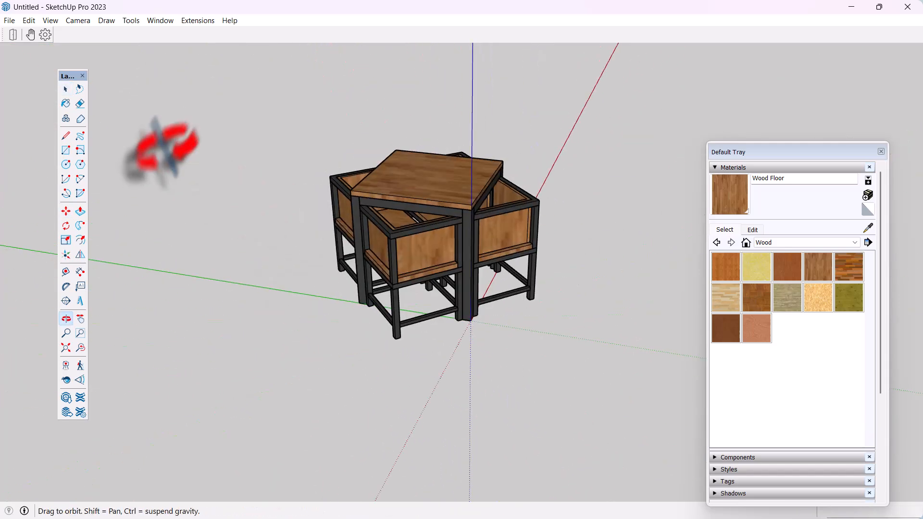